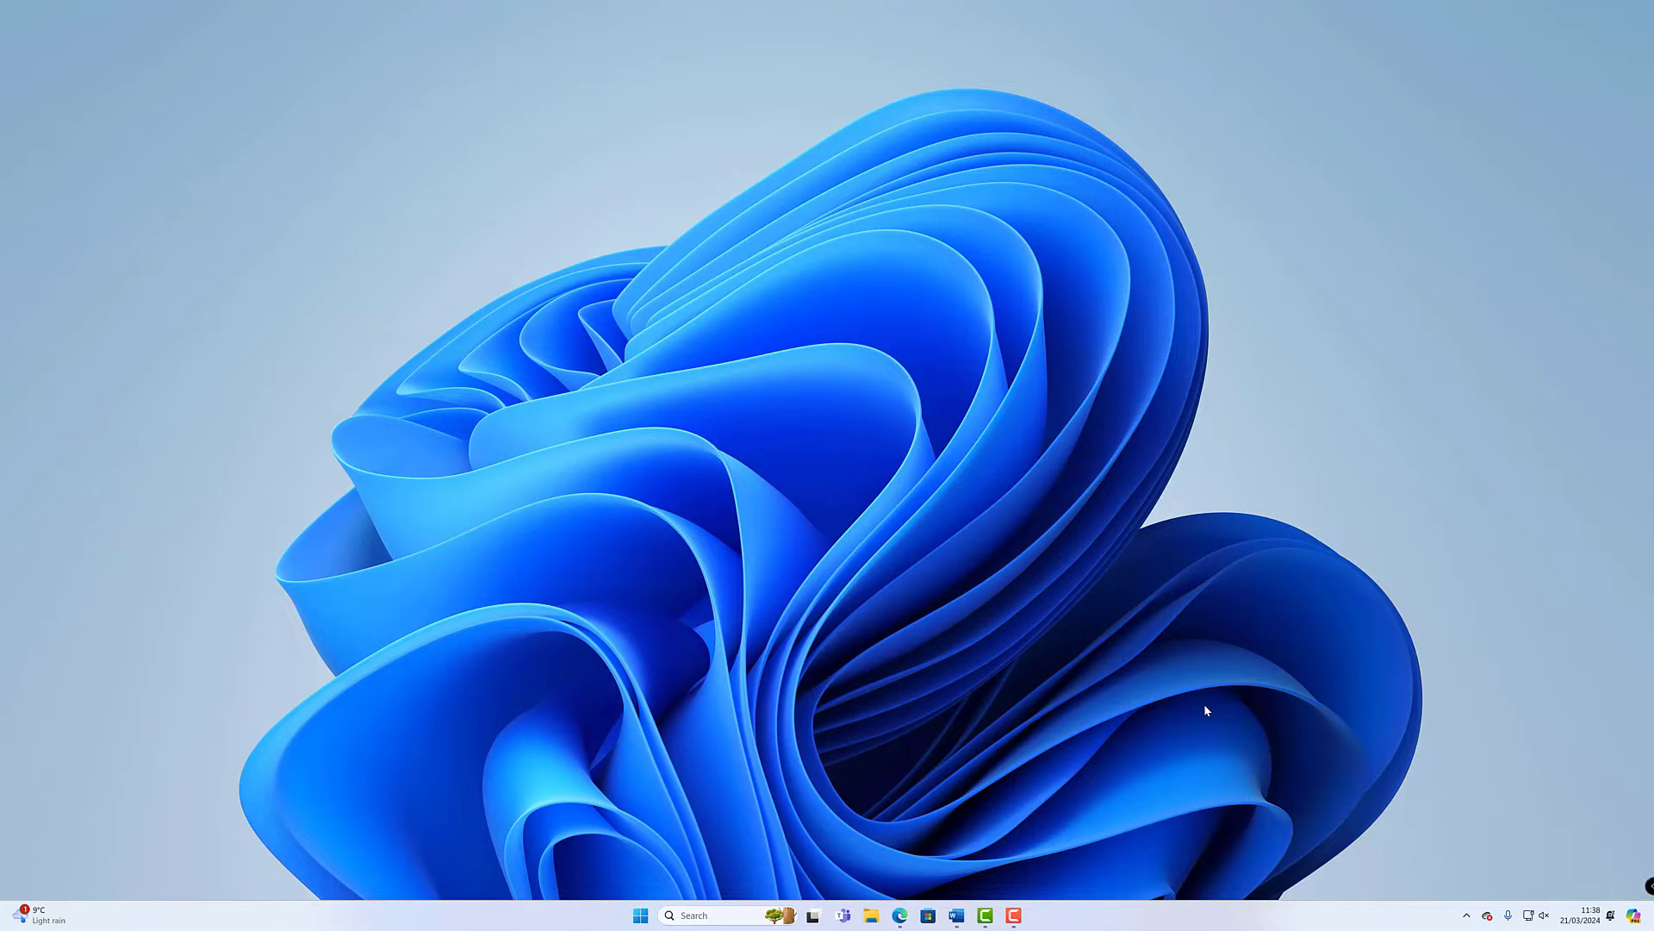
Step: Open Copilot and request a title for a book about a monkey flying to Saturn on a banana-shaped spaceship
{"action": "key", "text": "super+c"}
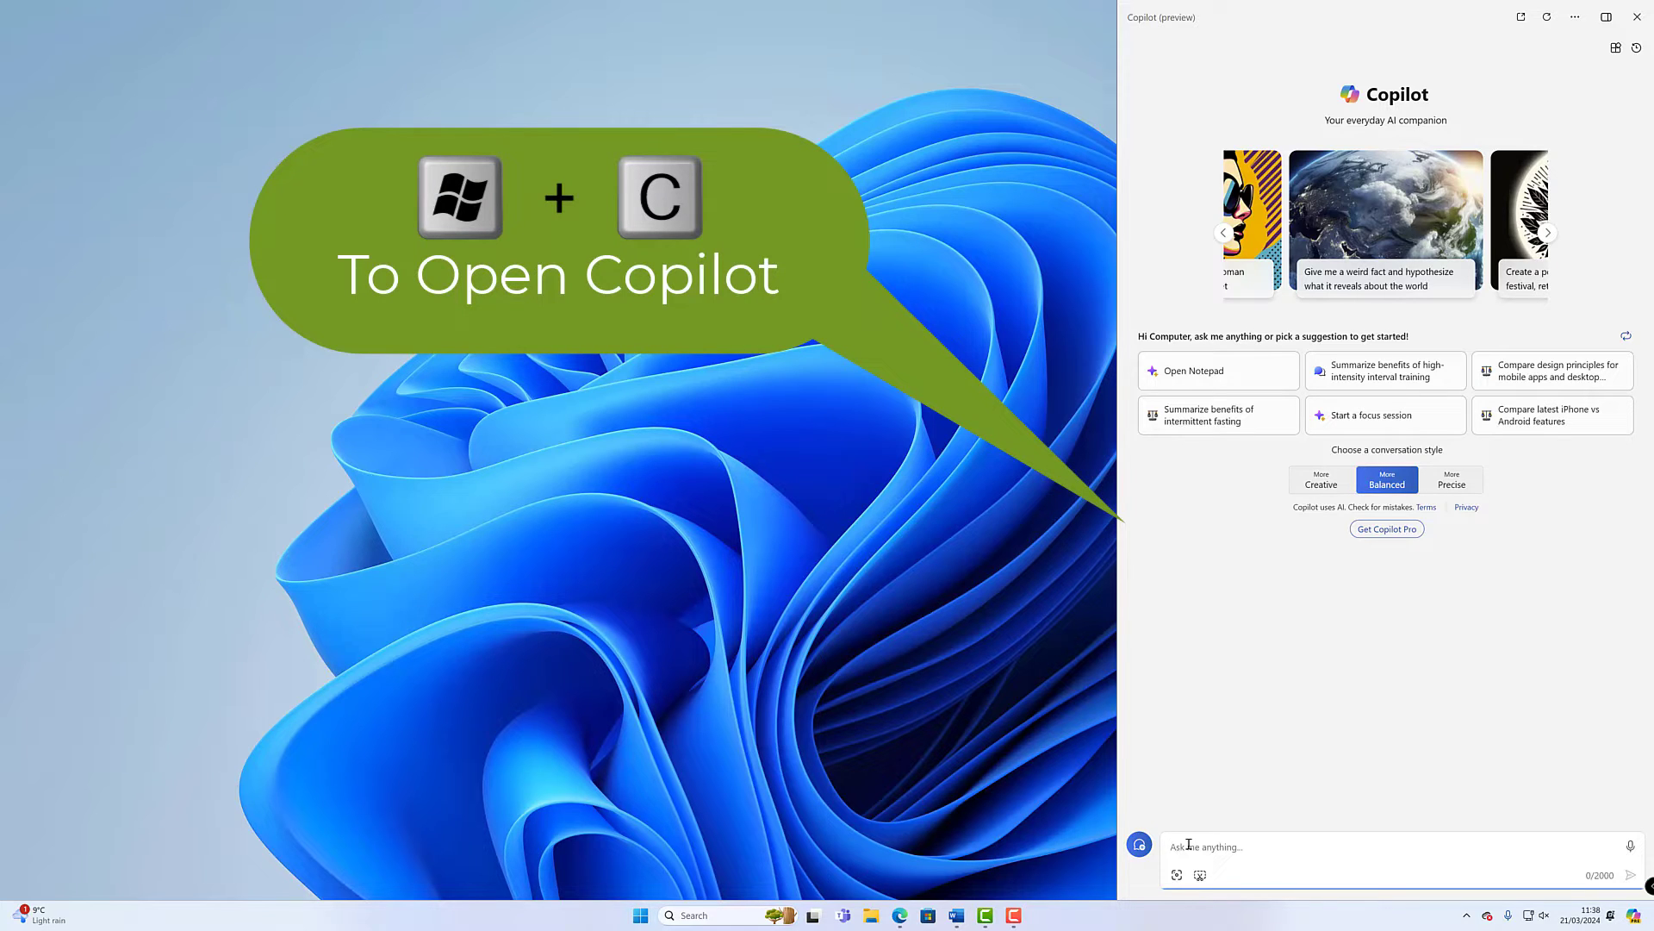
{"action": "type", "text": "write me a "}
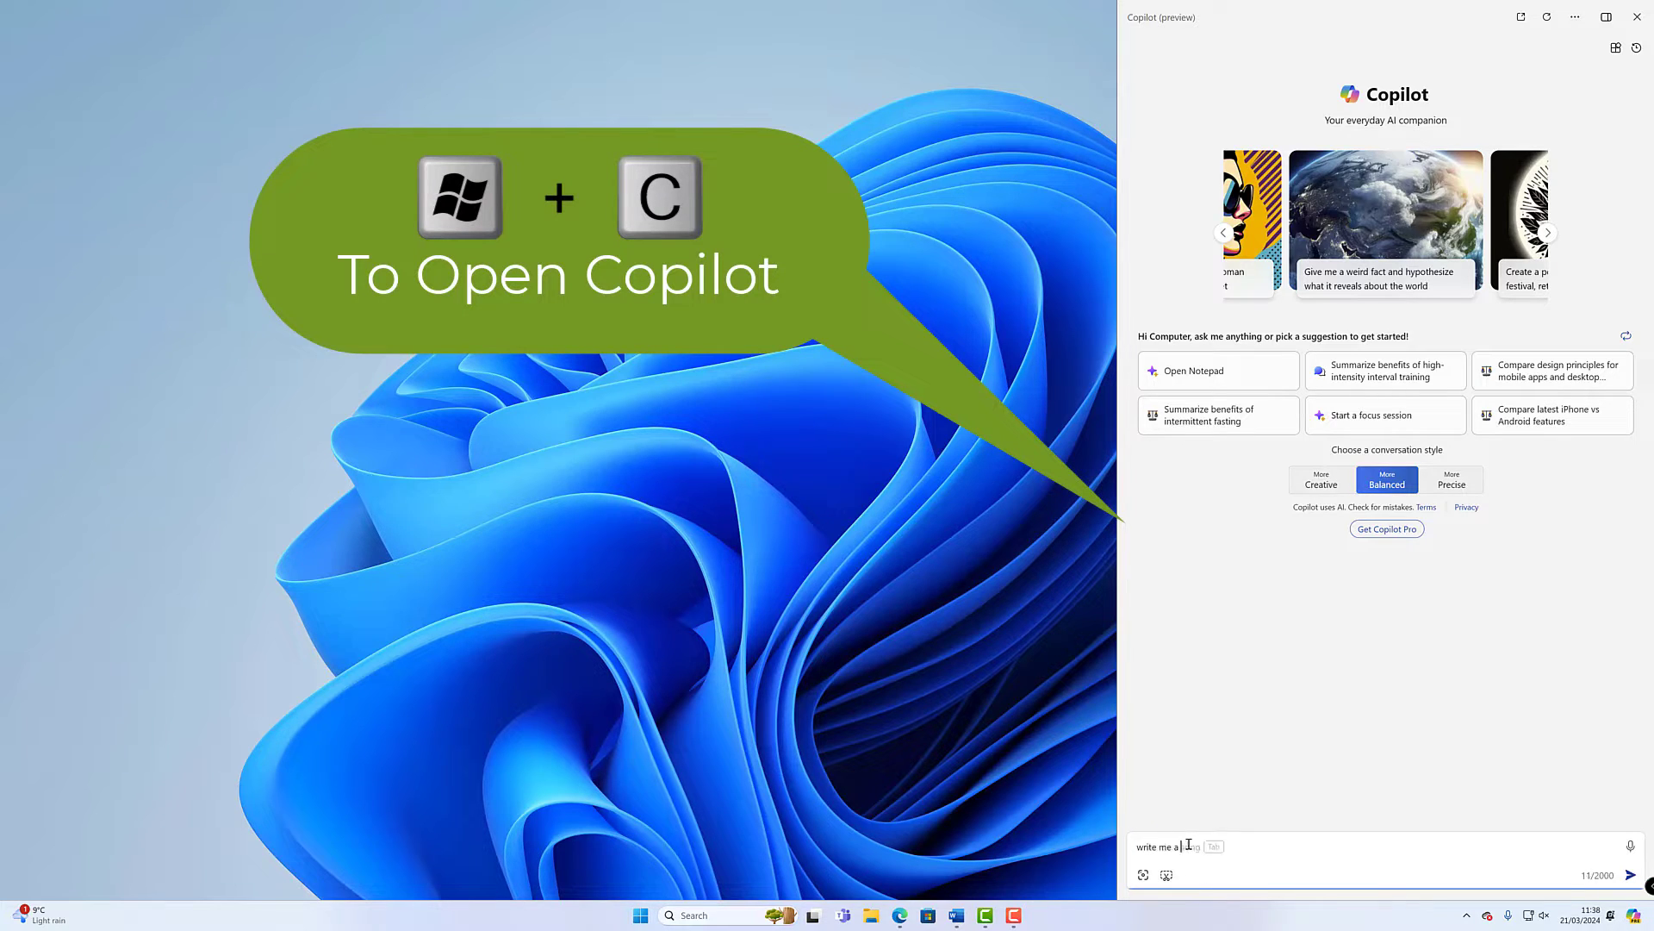
{"action": "type", "text": "title for a b"}
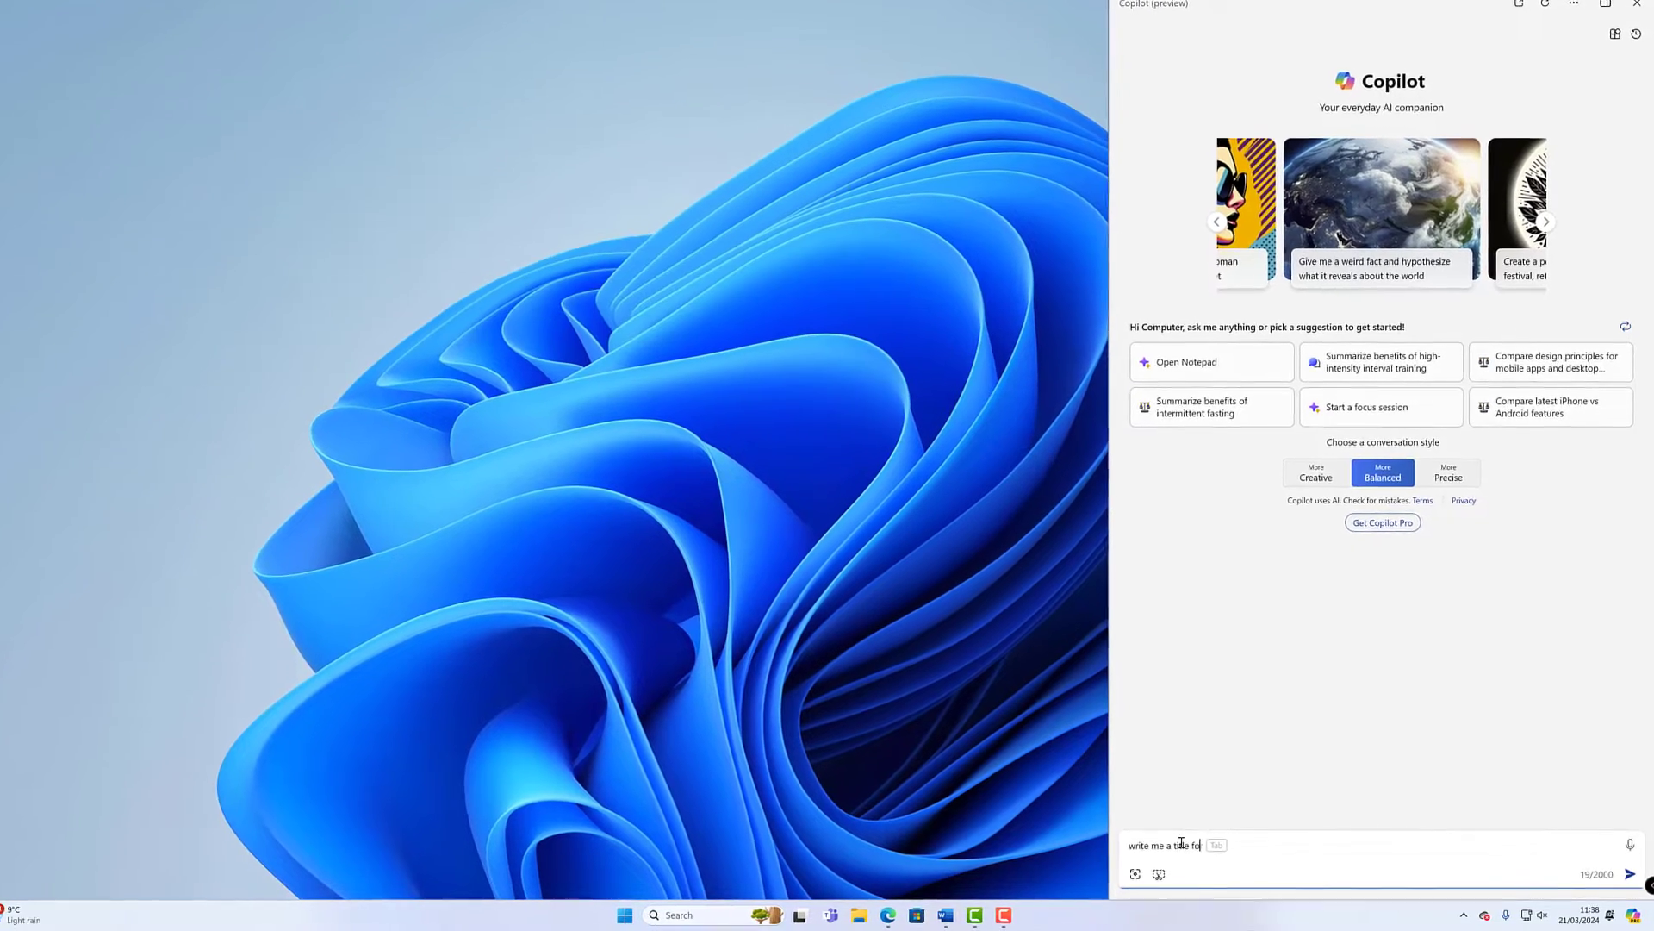
{"action": "type", "text": "ook "}
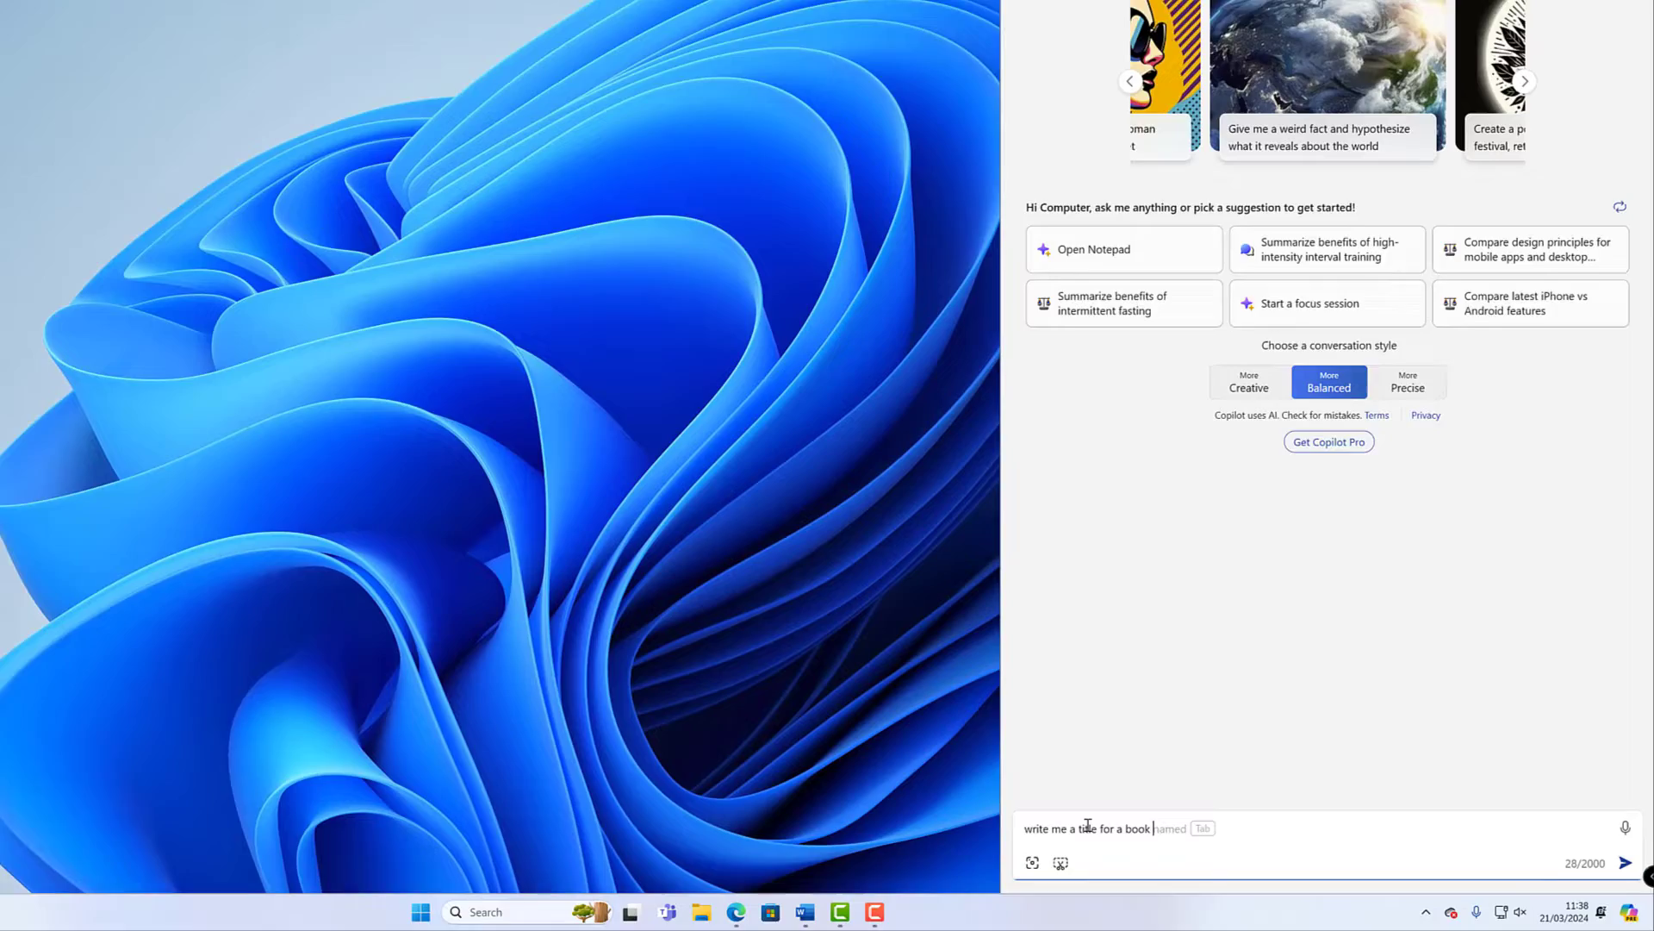
{"action": "type", "text": "about a "}
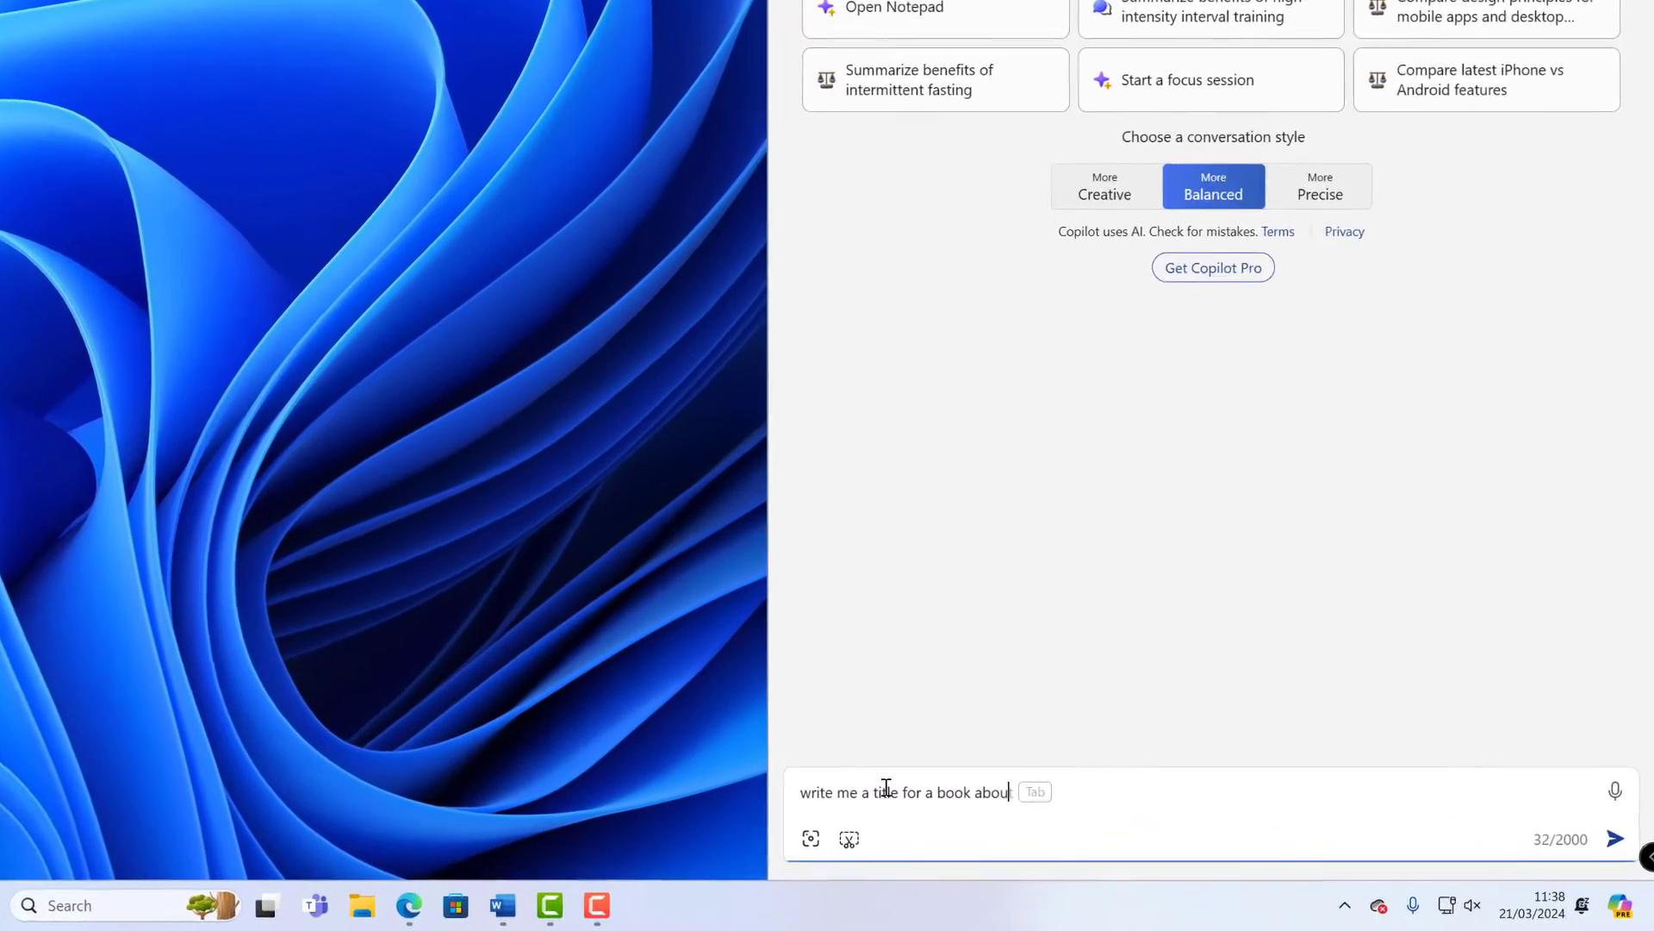
{"action": "type", "text": "monkey "}
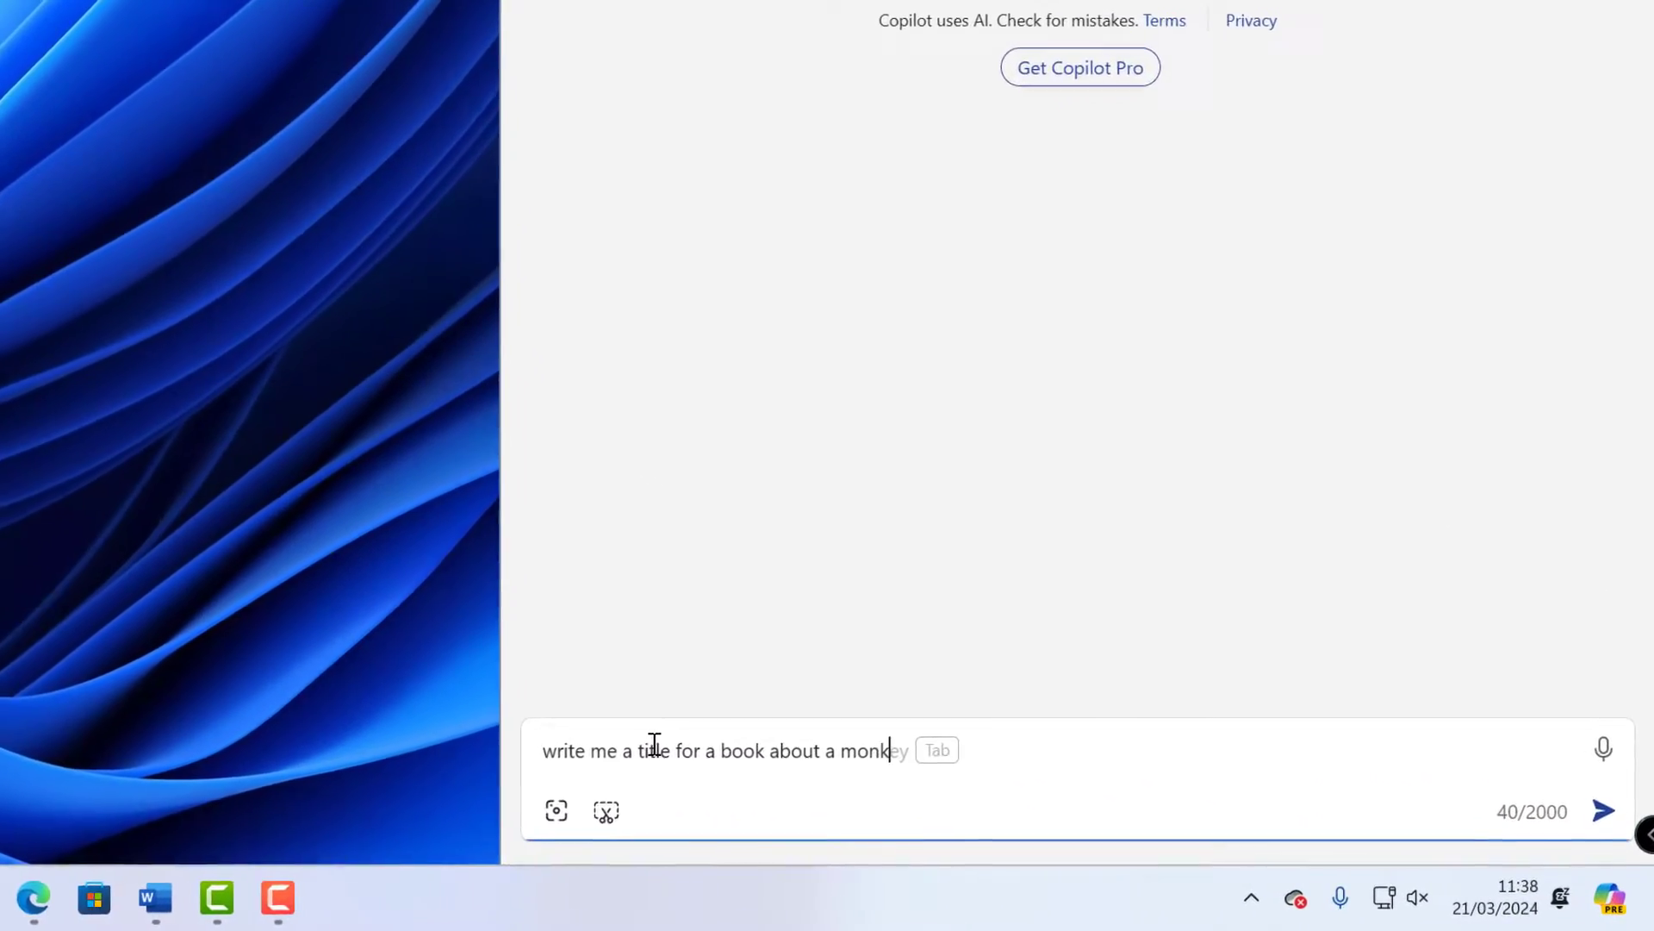
{"action": "type", "text": "that tra"}
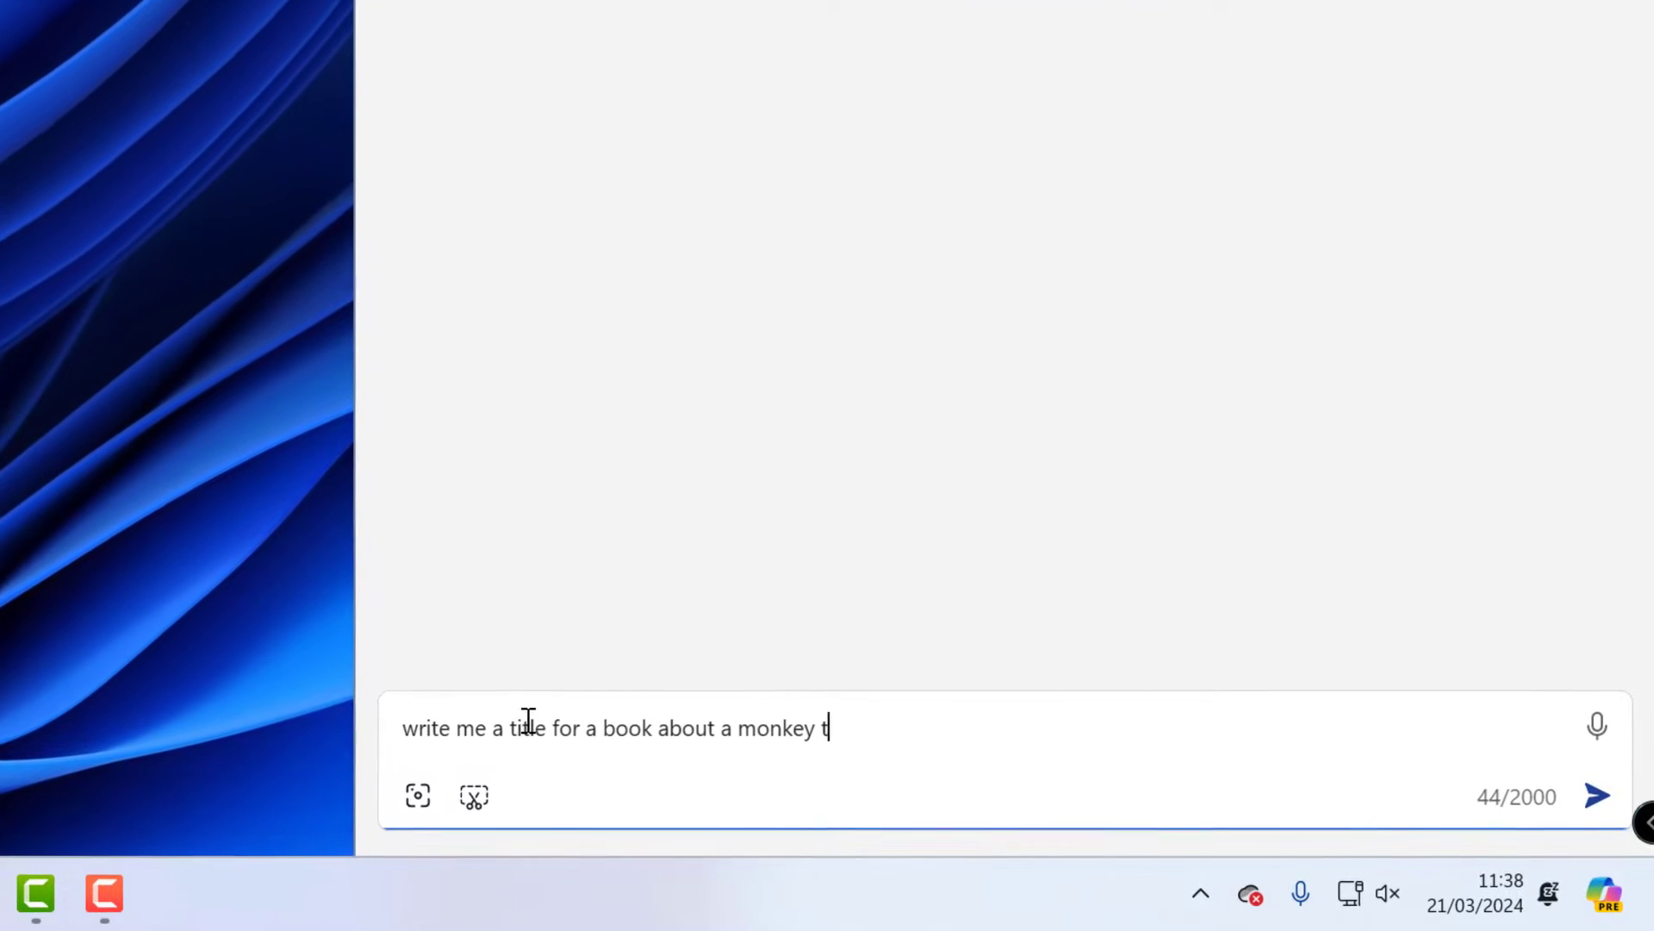
{"action": "type", "text": "vels to "}
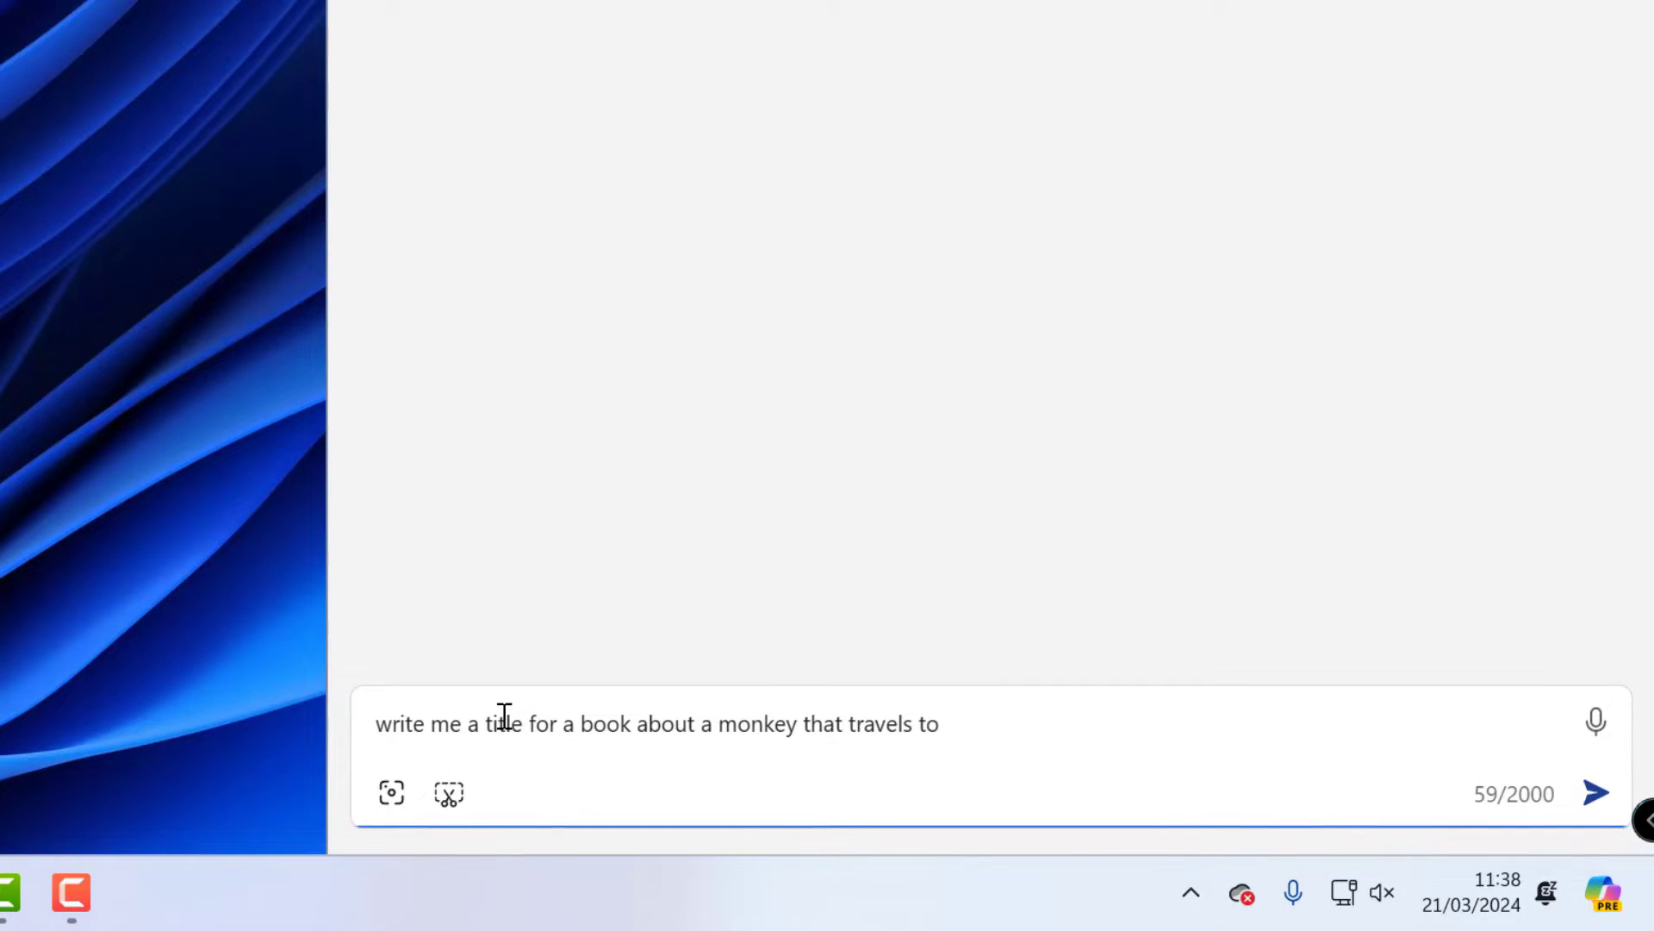
{"action": "type", "text": "saturn on a"}
{"action": "key", "text": "BackSpace"}
{"action": "key", "text": "BackSpace"}
{"action": "key", "text": "BackSpace"}
{"action": "key", "text": "BackSpace"}
{"action": "type", "text": "on a banana"}
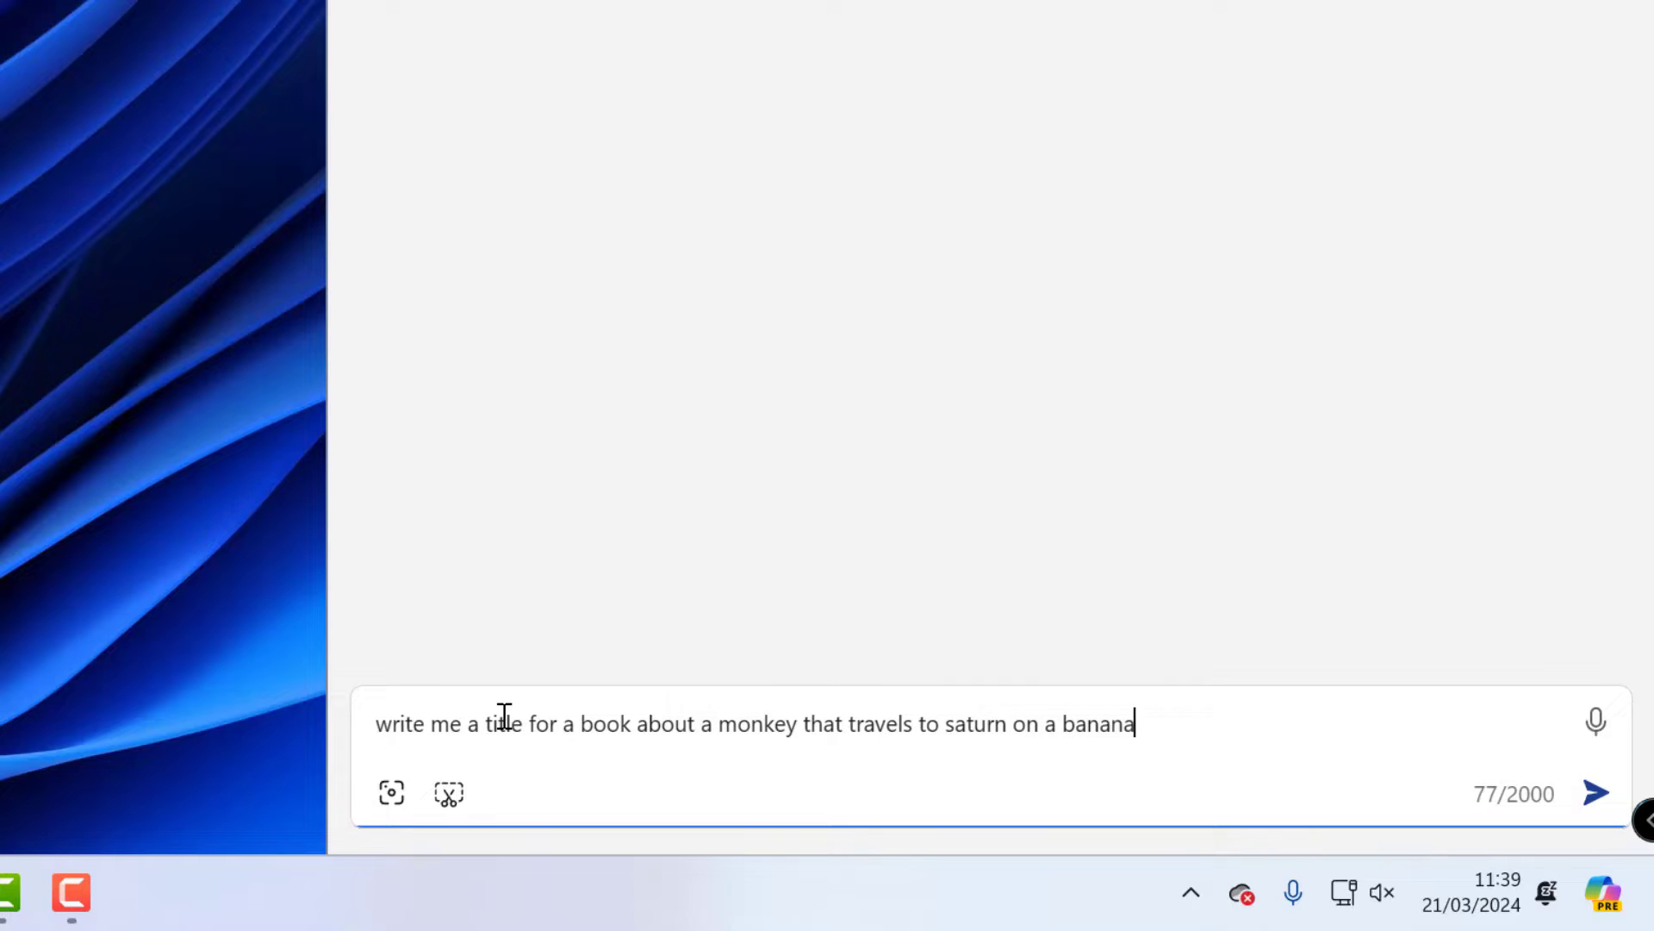
{"action": "type", "text": " shaped s"}
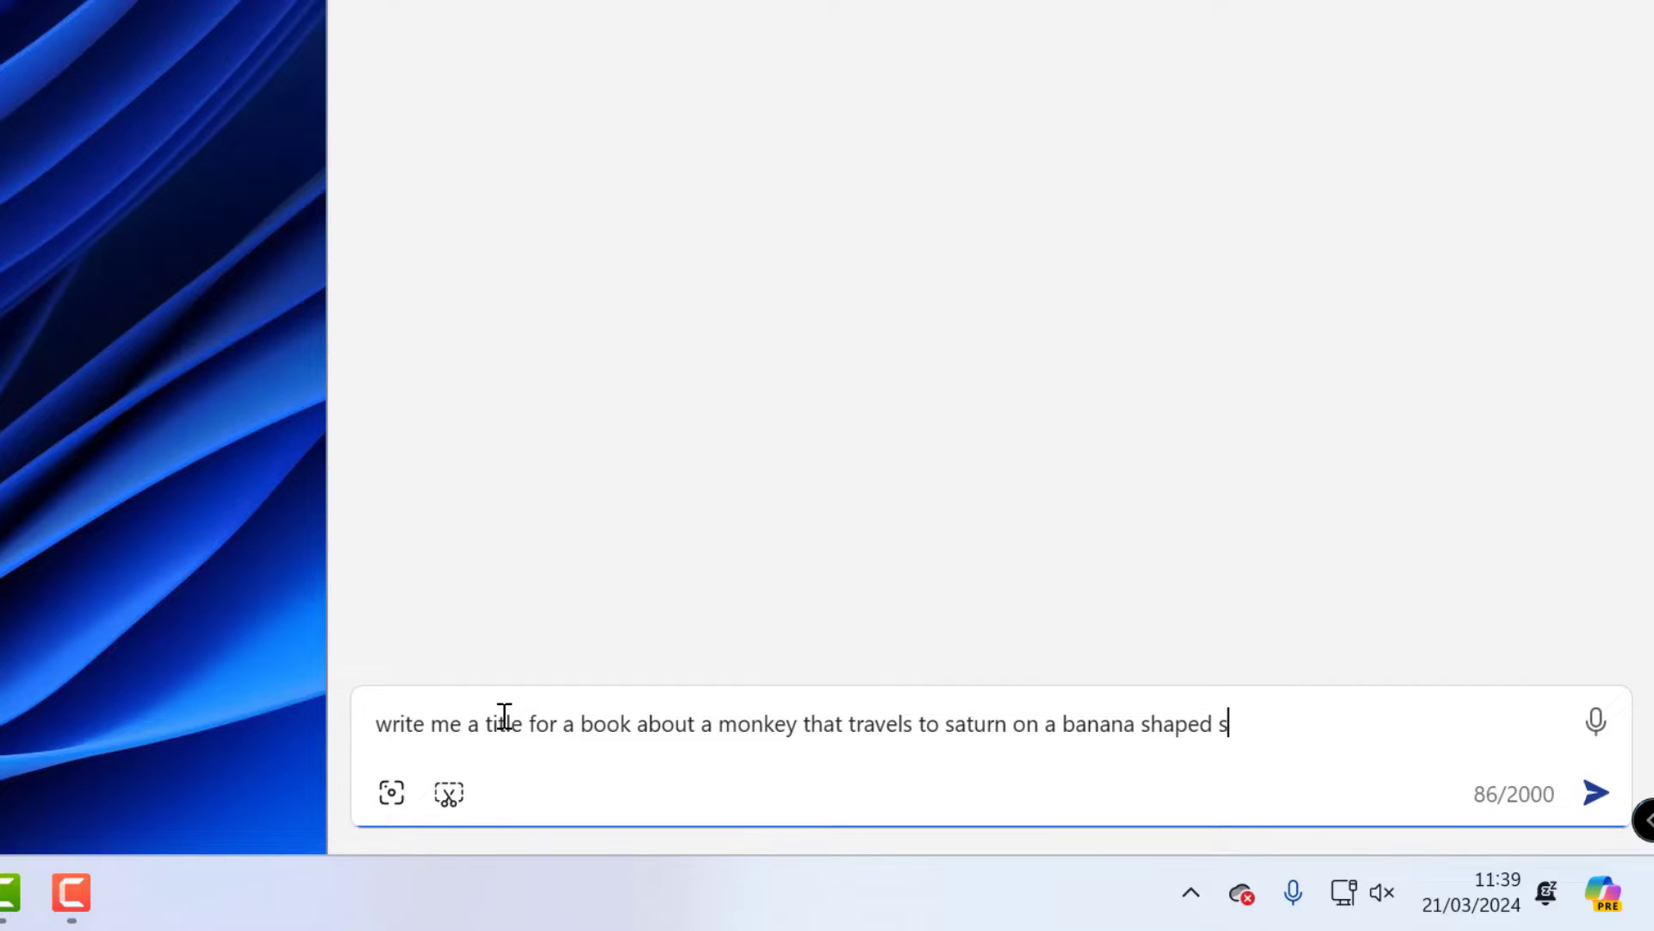
{"action": "type", "text": "paceship"}
{"action": "key", "text": "Return"}
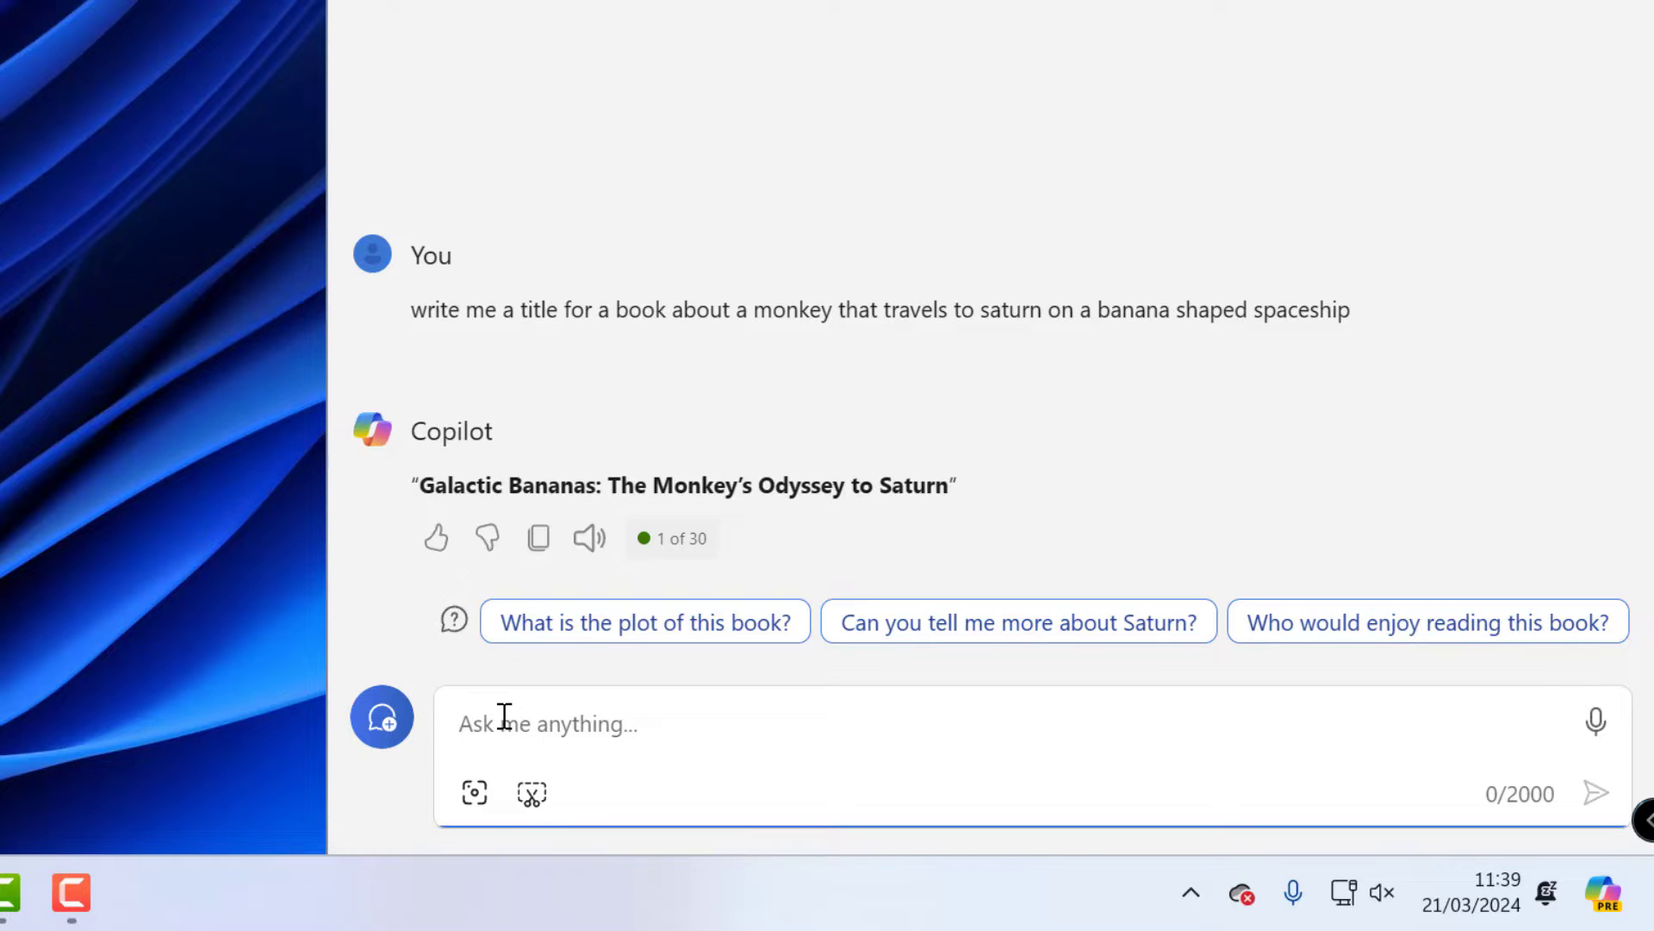
Step: Ask Copilot what the Galactic Bananas story would be about
{"action": "type", "text": "wwh"}
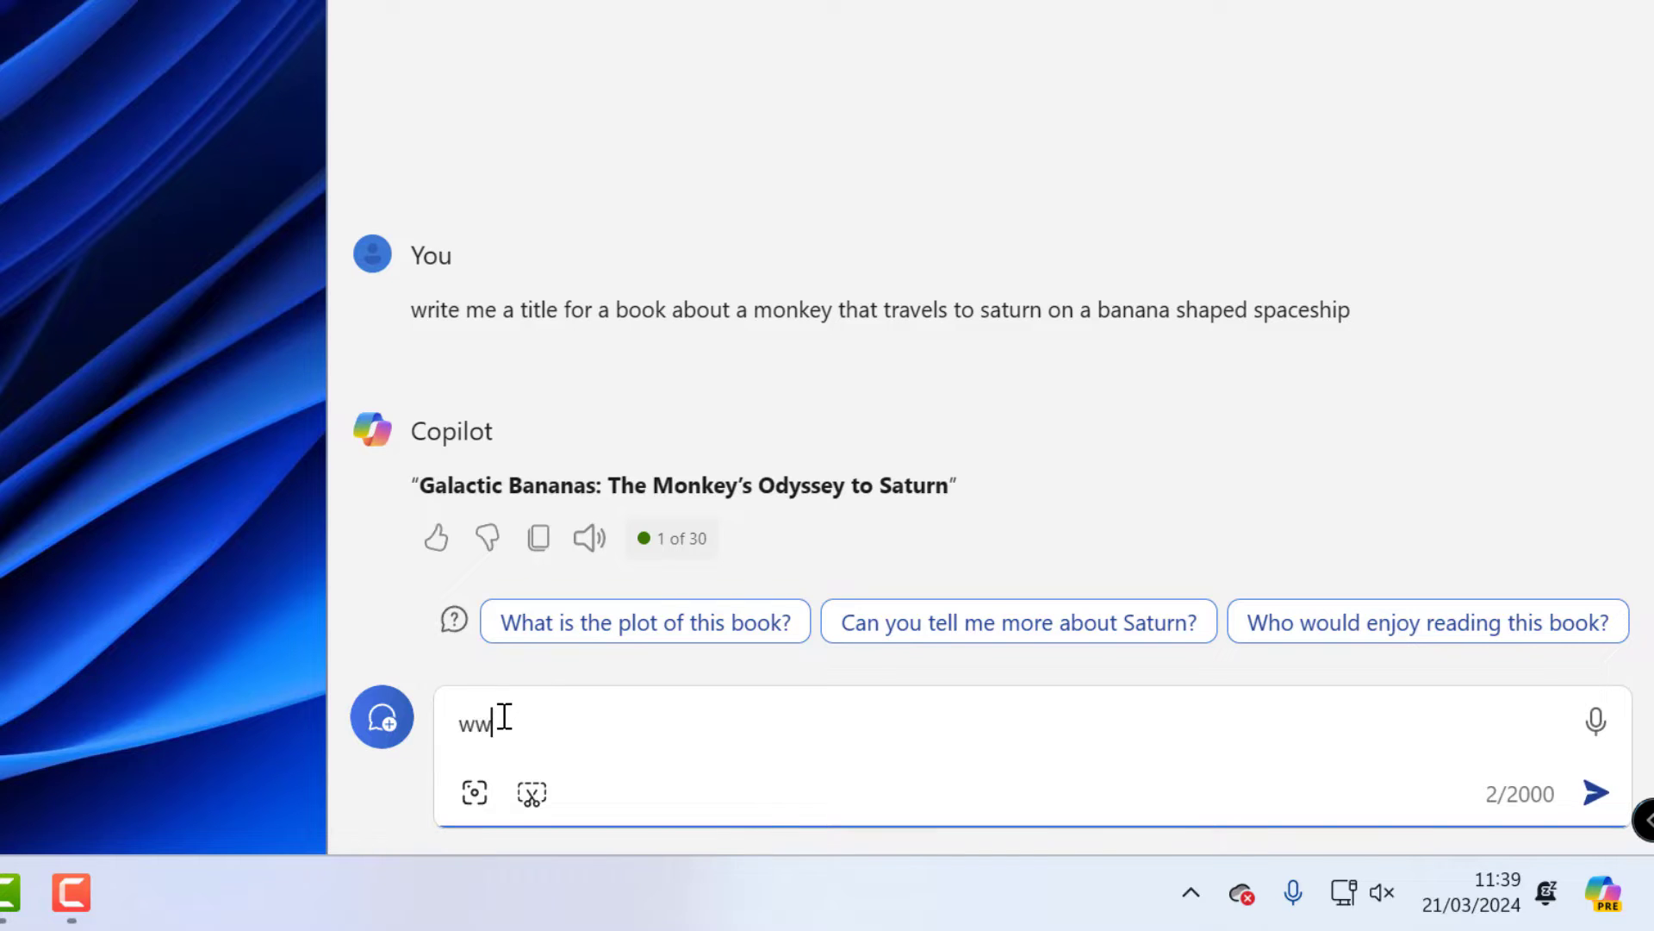
{"action": "key", "text": "BackSpace"}
{"action": "key", "text": "BackSpace"}
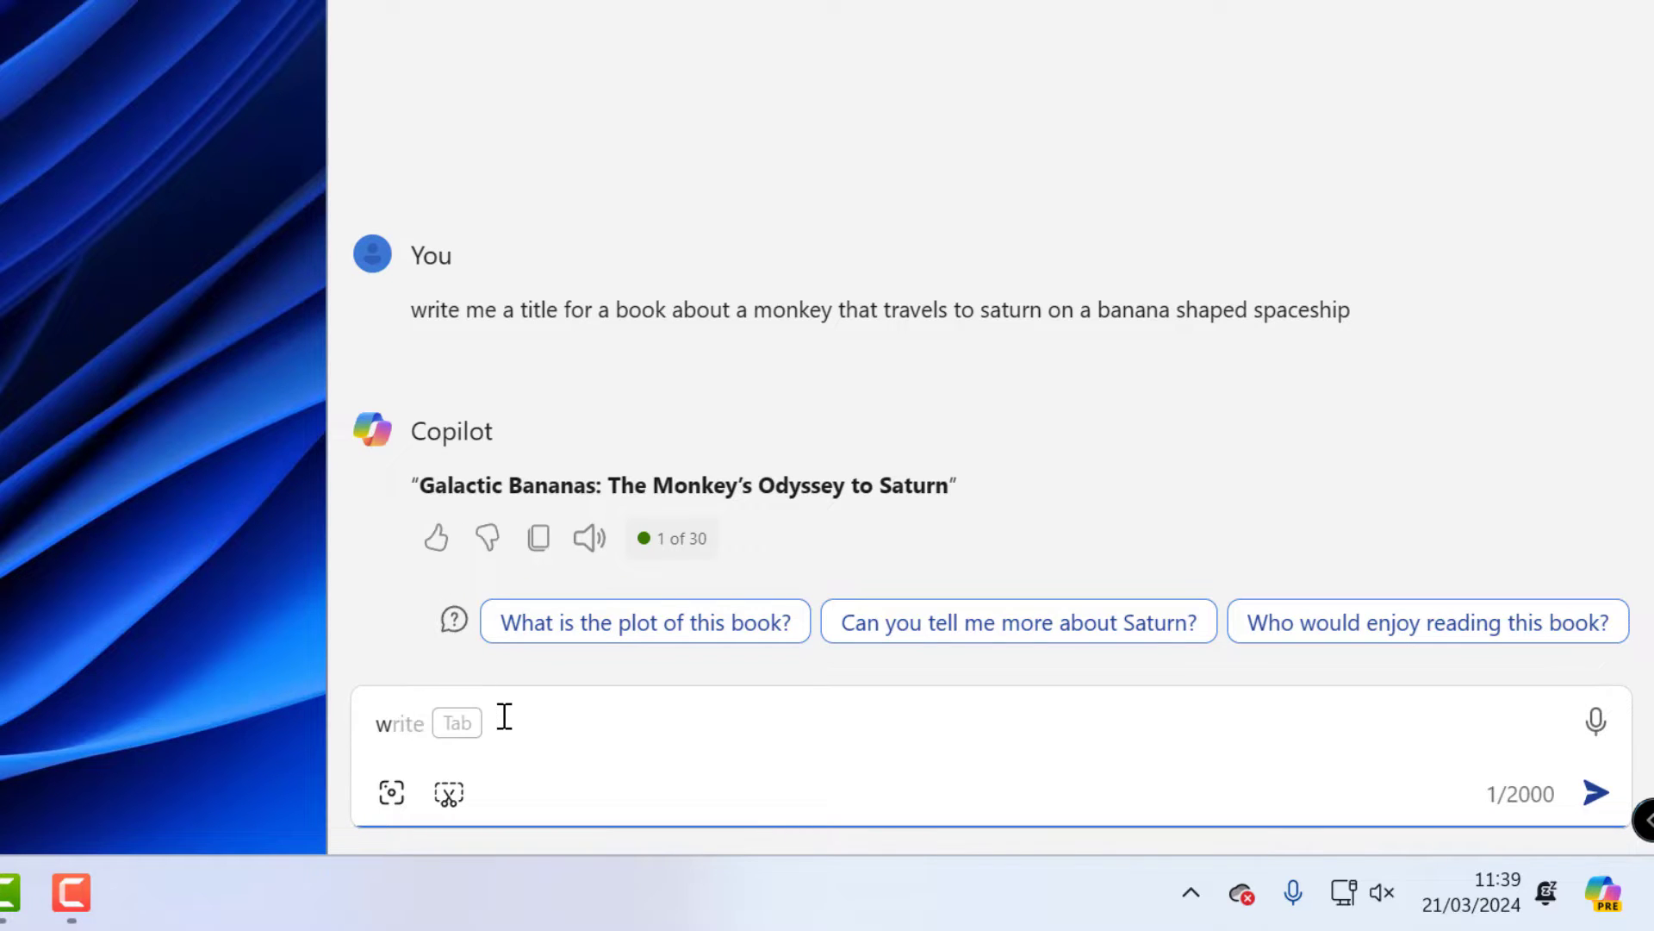
{"action": "type", "text": "hat would th"}
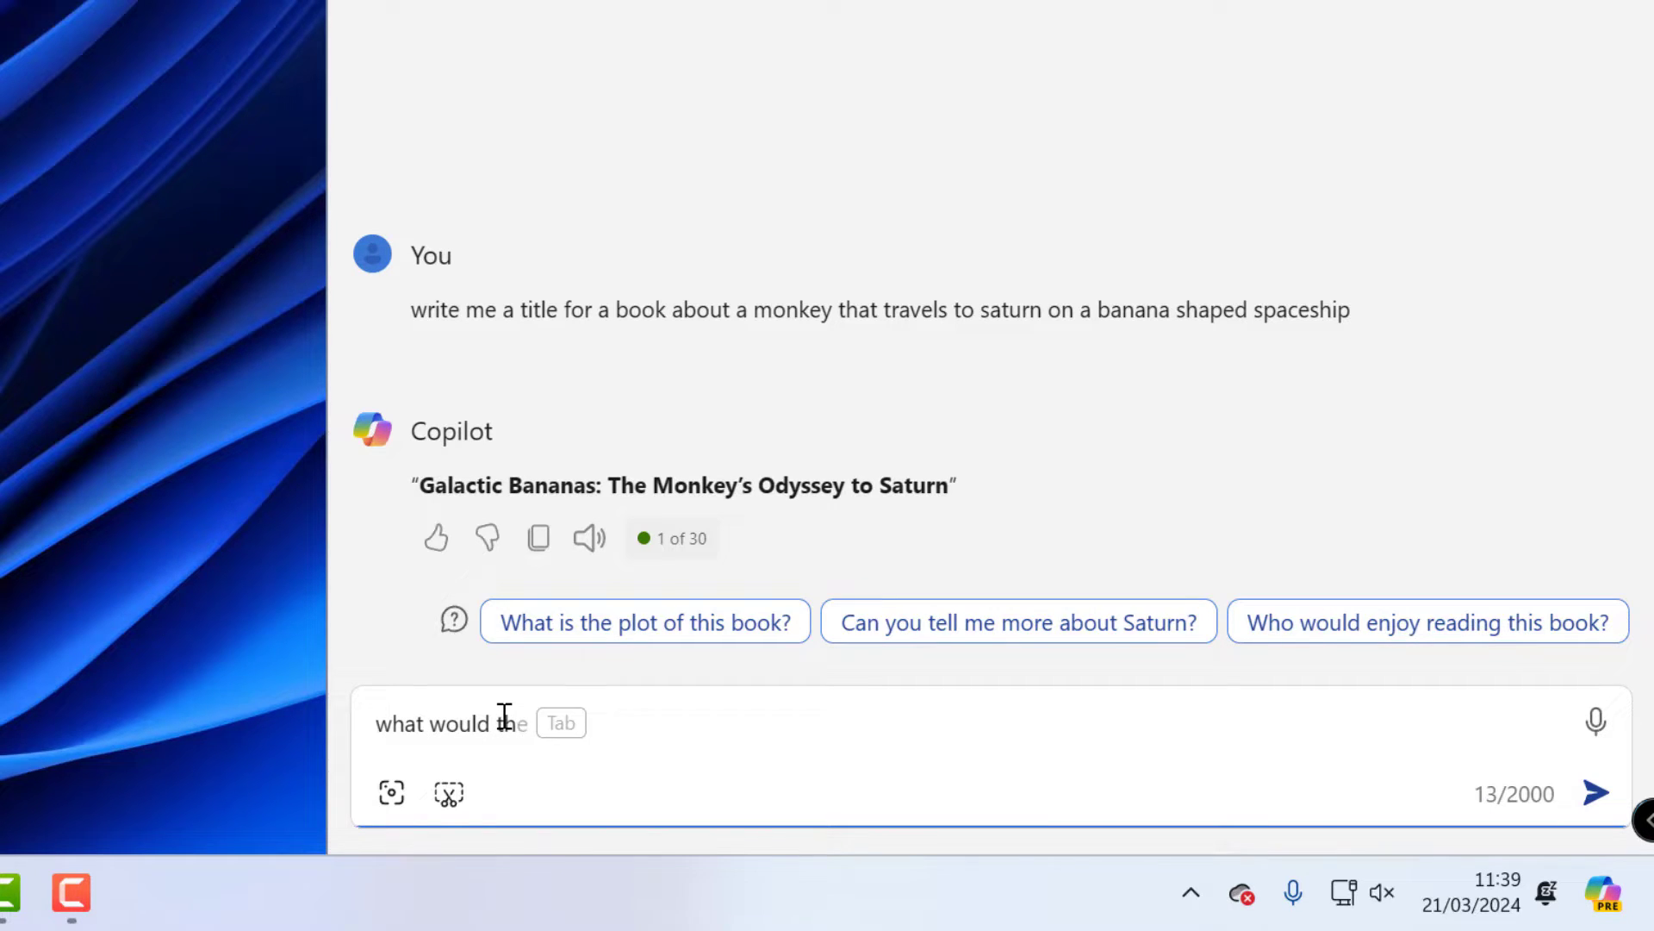
{"action": "type", "text": "is story "}
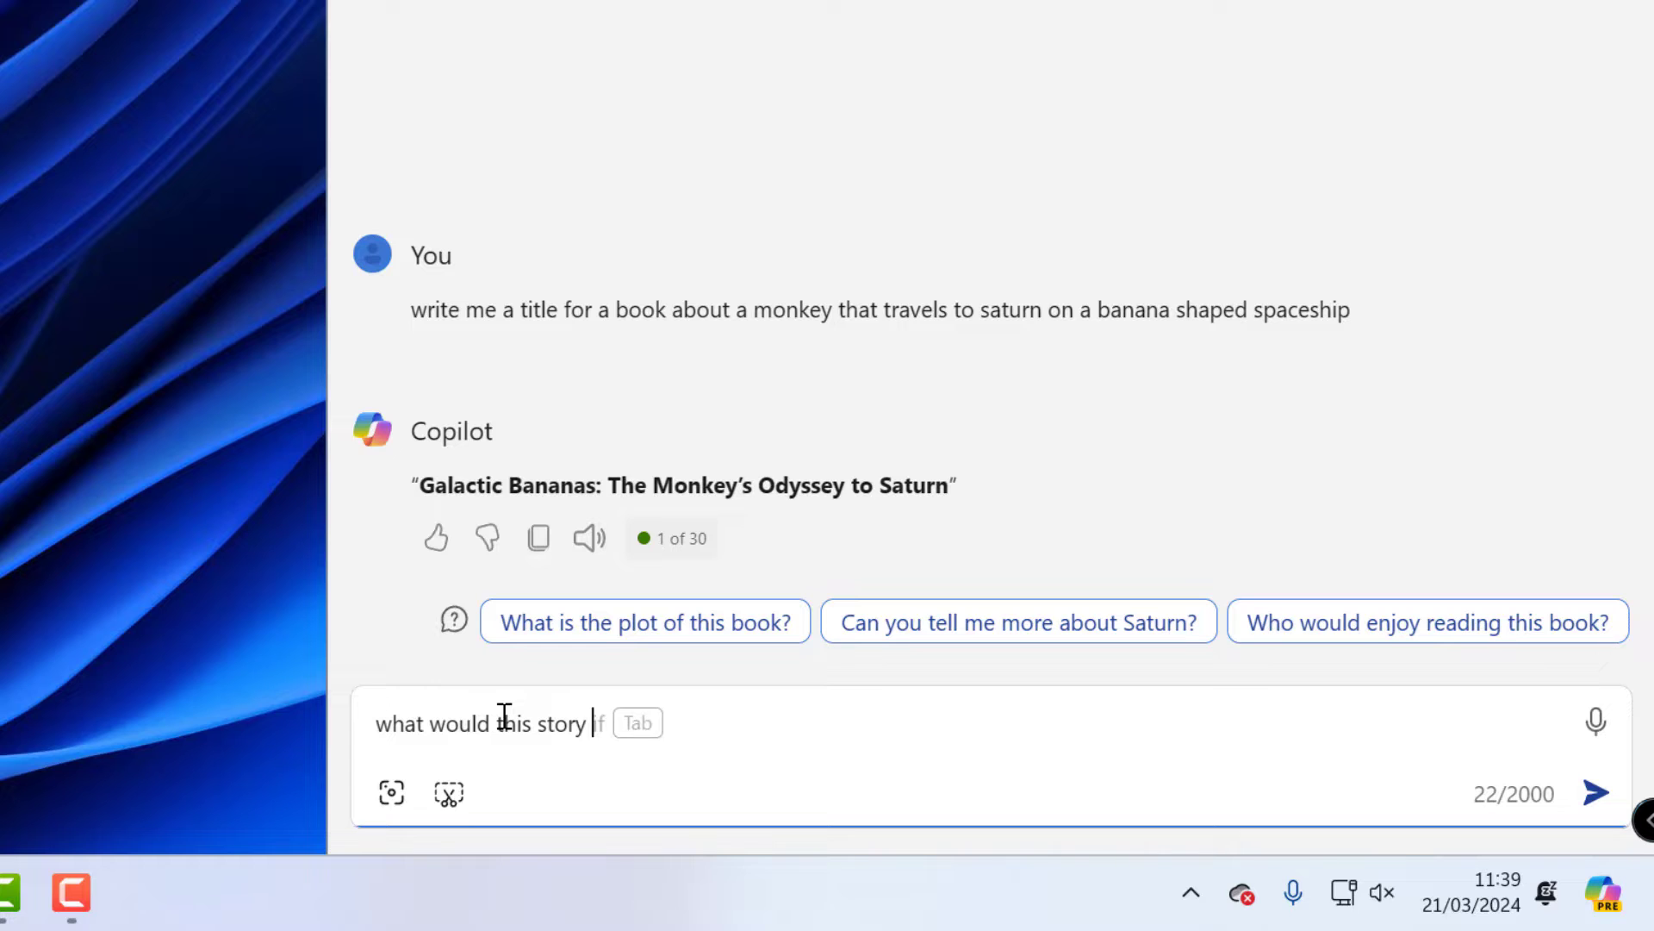
{"action": "type", "text": "ba about"}
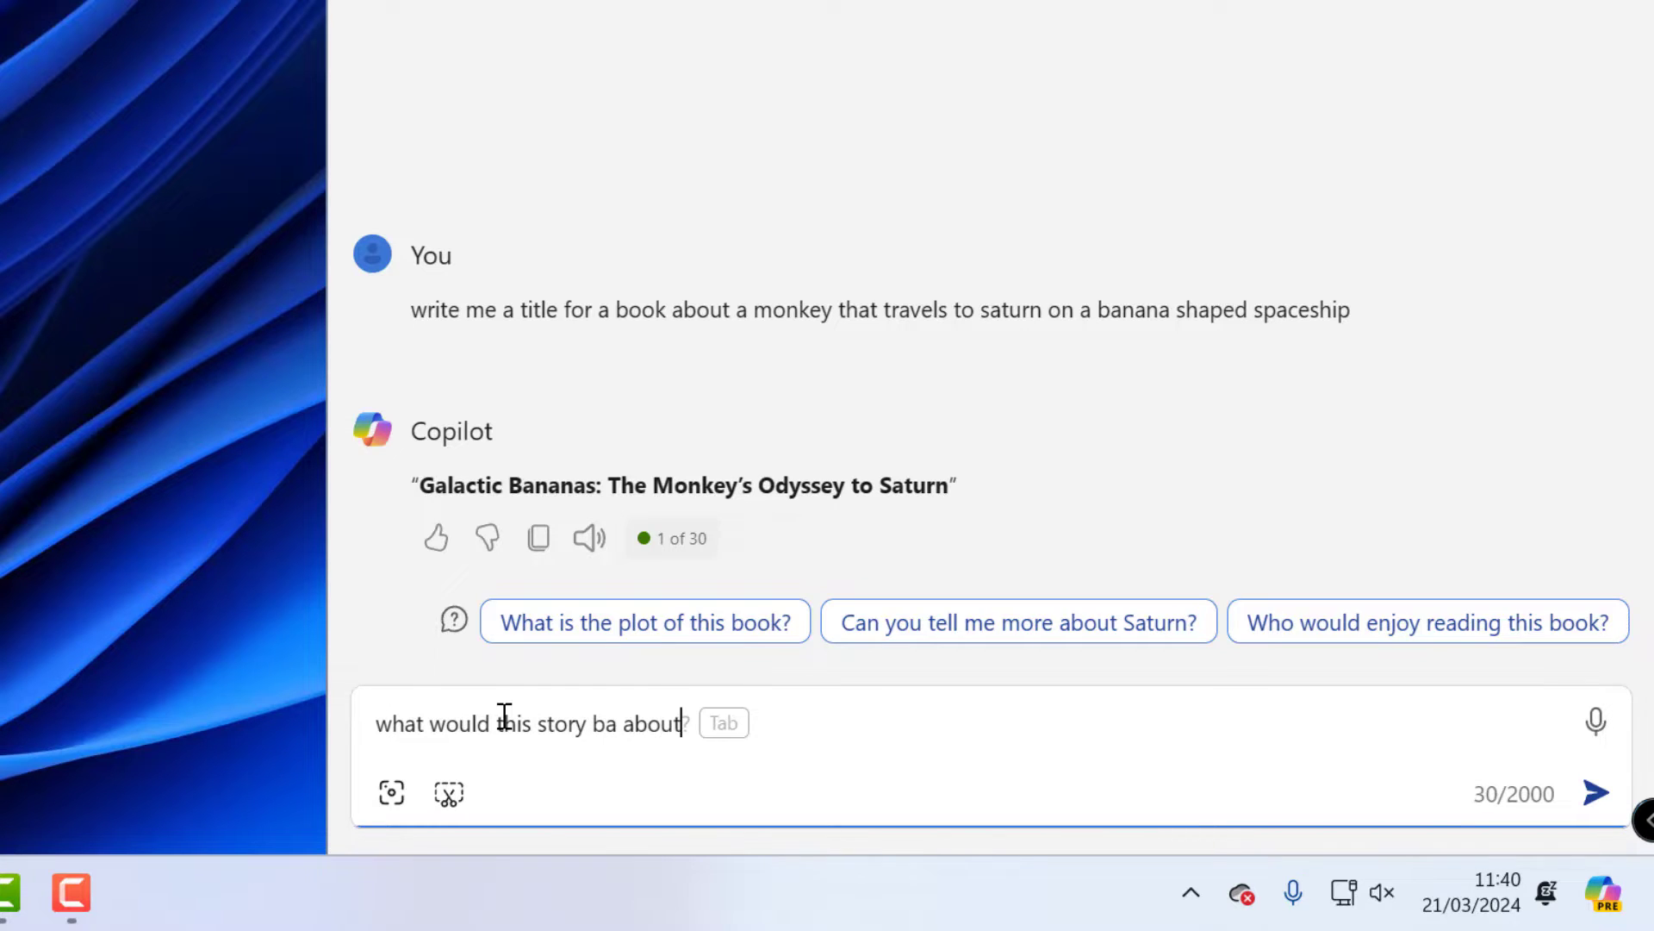
{"action": "key", "text": "Return"}
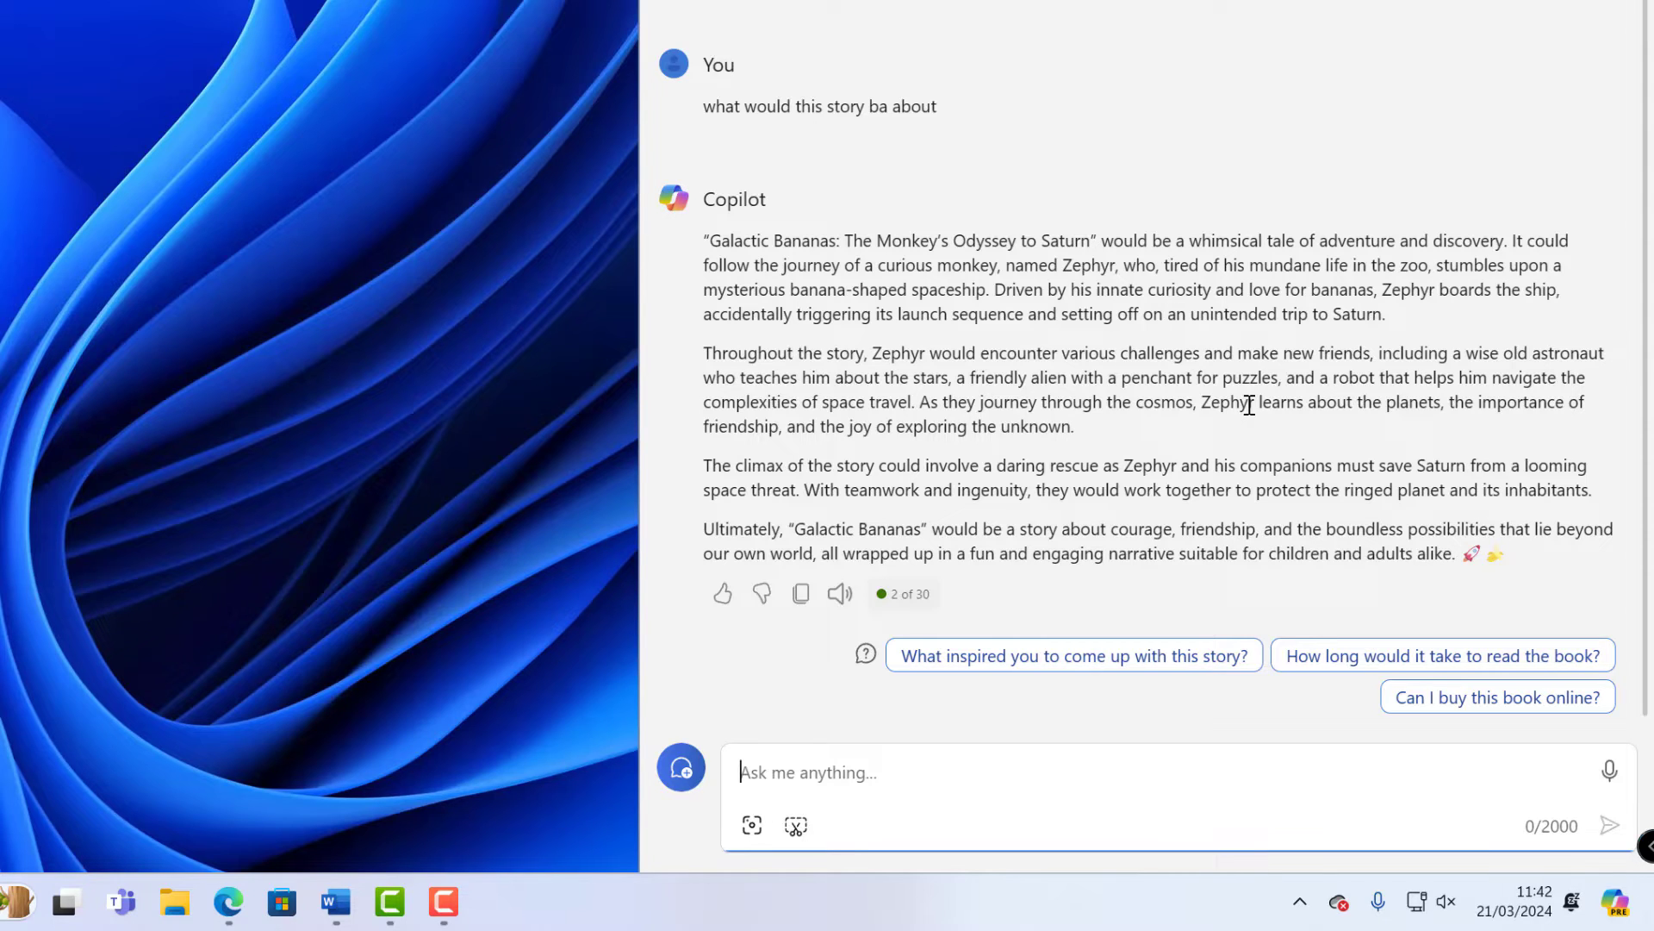
Step: Send Copilot the prompt 'write me the introduction and synopsis' for the Galactic Bananas story
{"action": "type", "text": "write "}
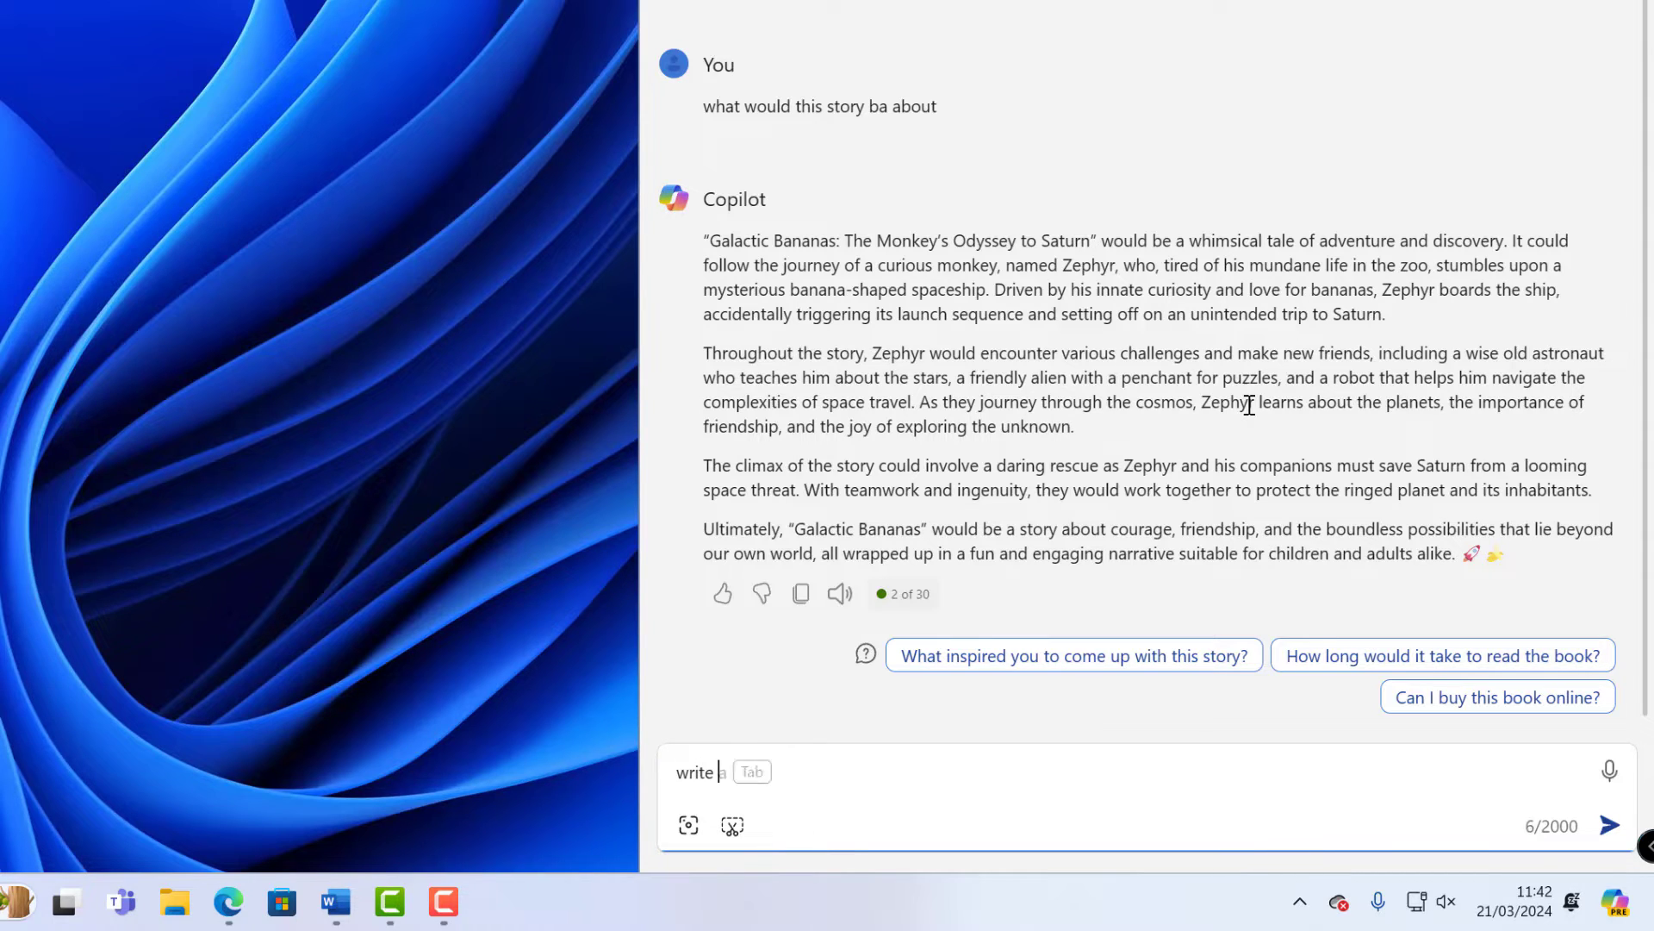
{"action": "type", "text": "me the int"}
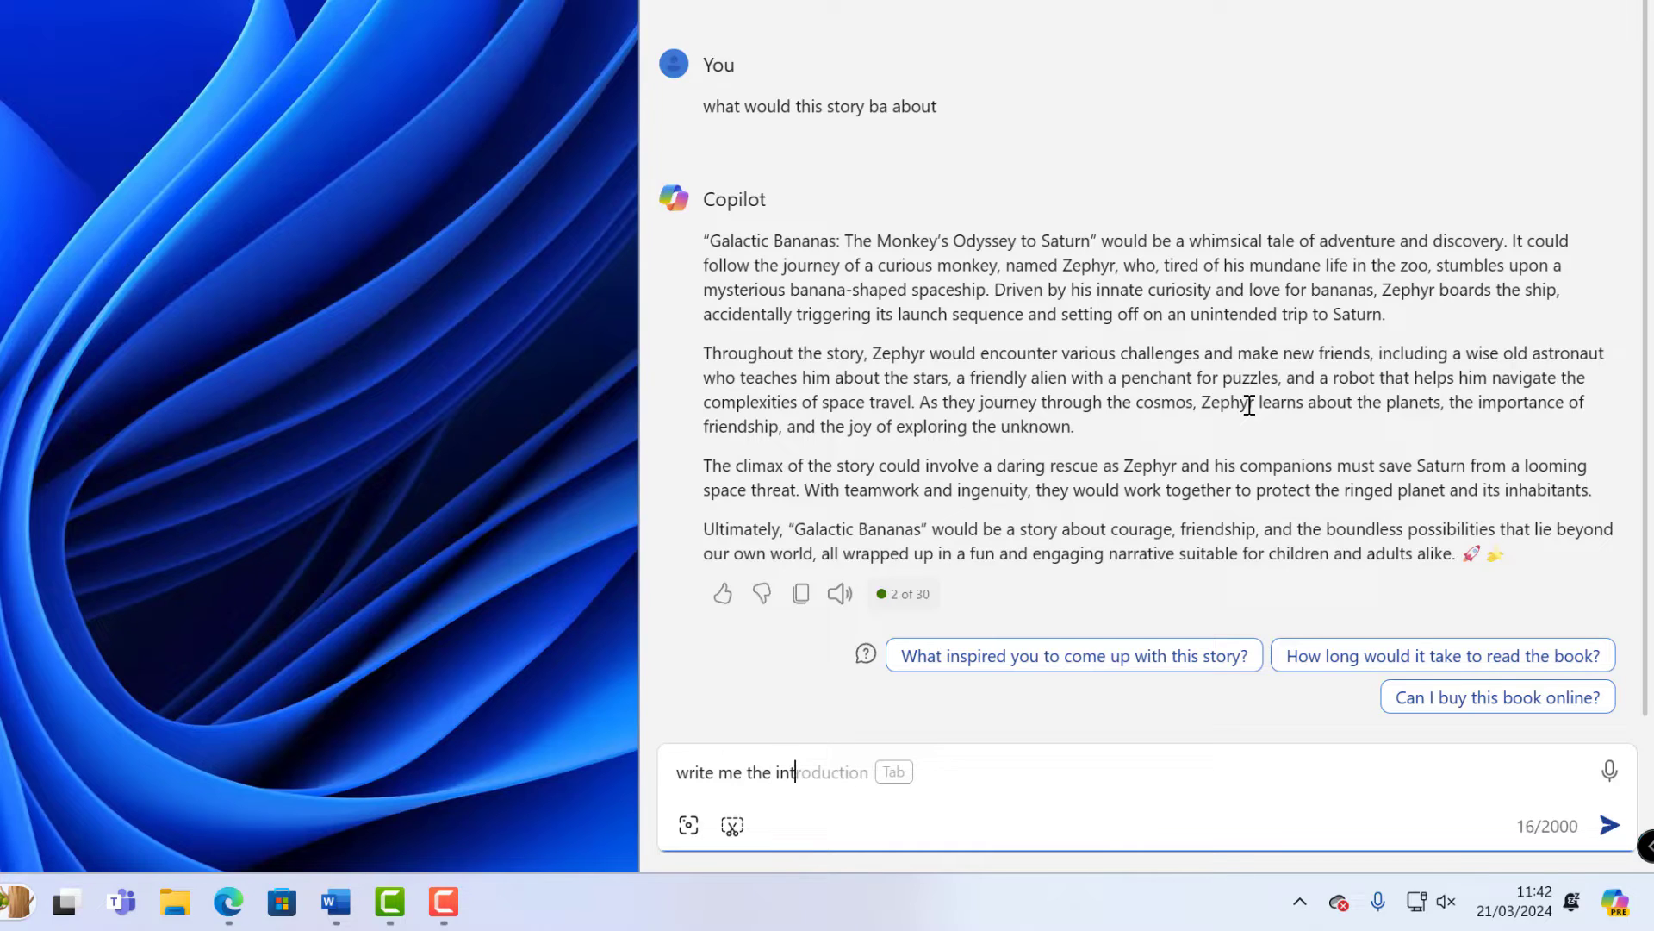
{"action": "type", "text": "roduvc"}
{"action": "key", "text": "BackSpace"}
{"action": "type", "text": "ction "}
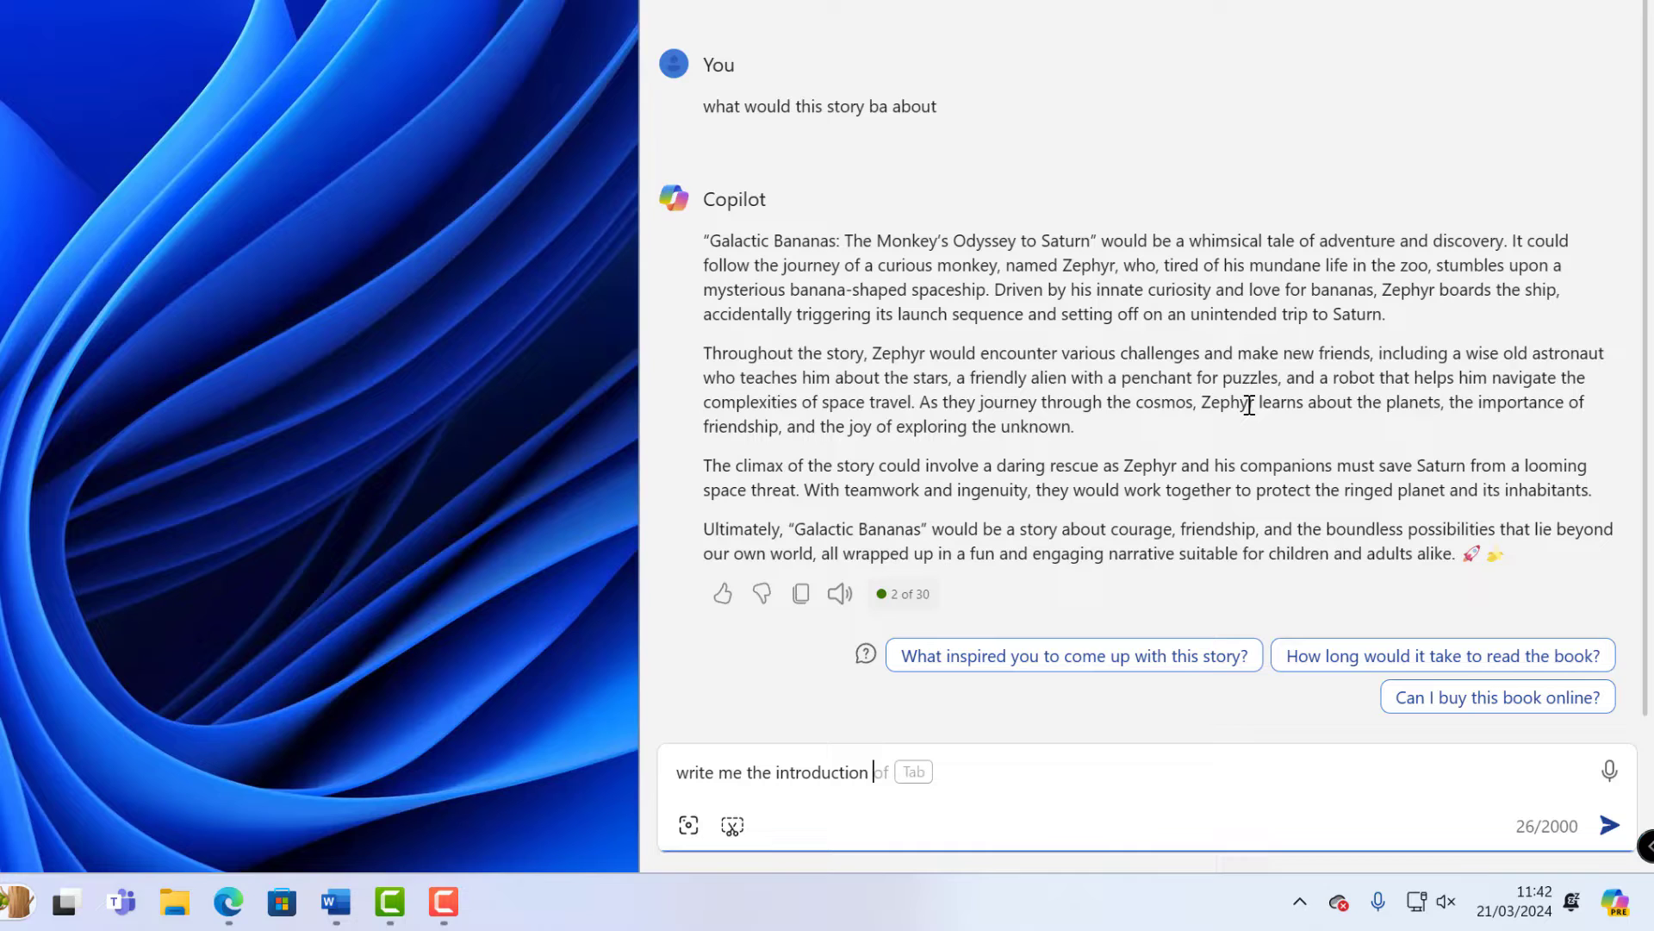
{"action": "type", "text": "and syn"}
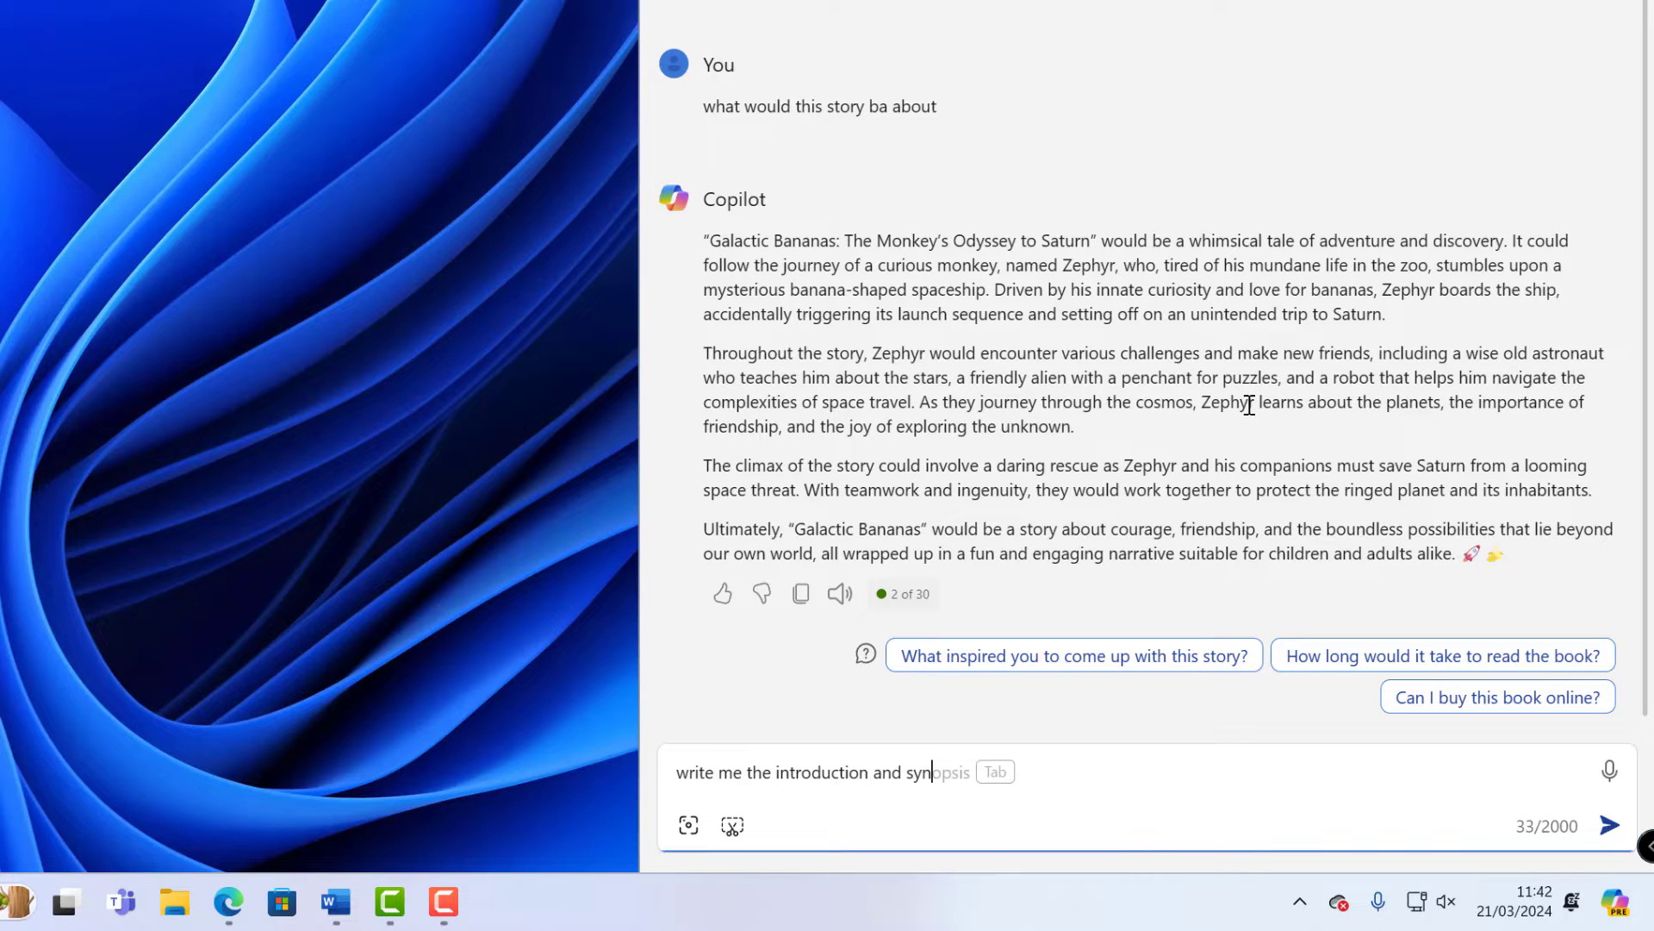
{"action": "key", "text": "Tab"}
{"action": "key", "text": "Return"}
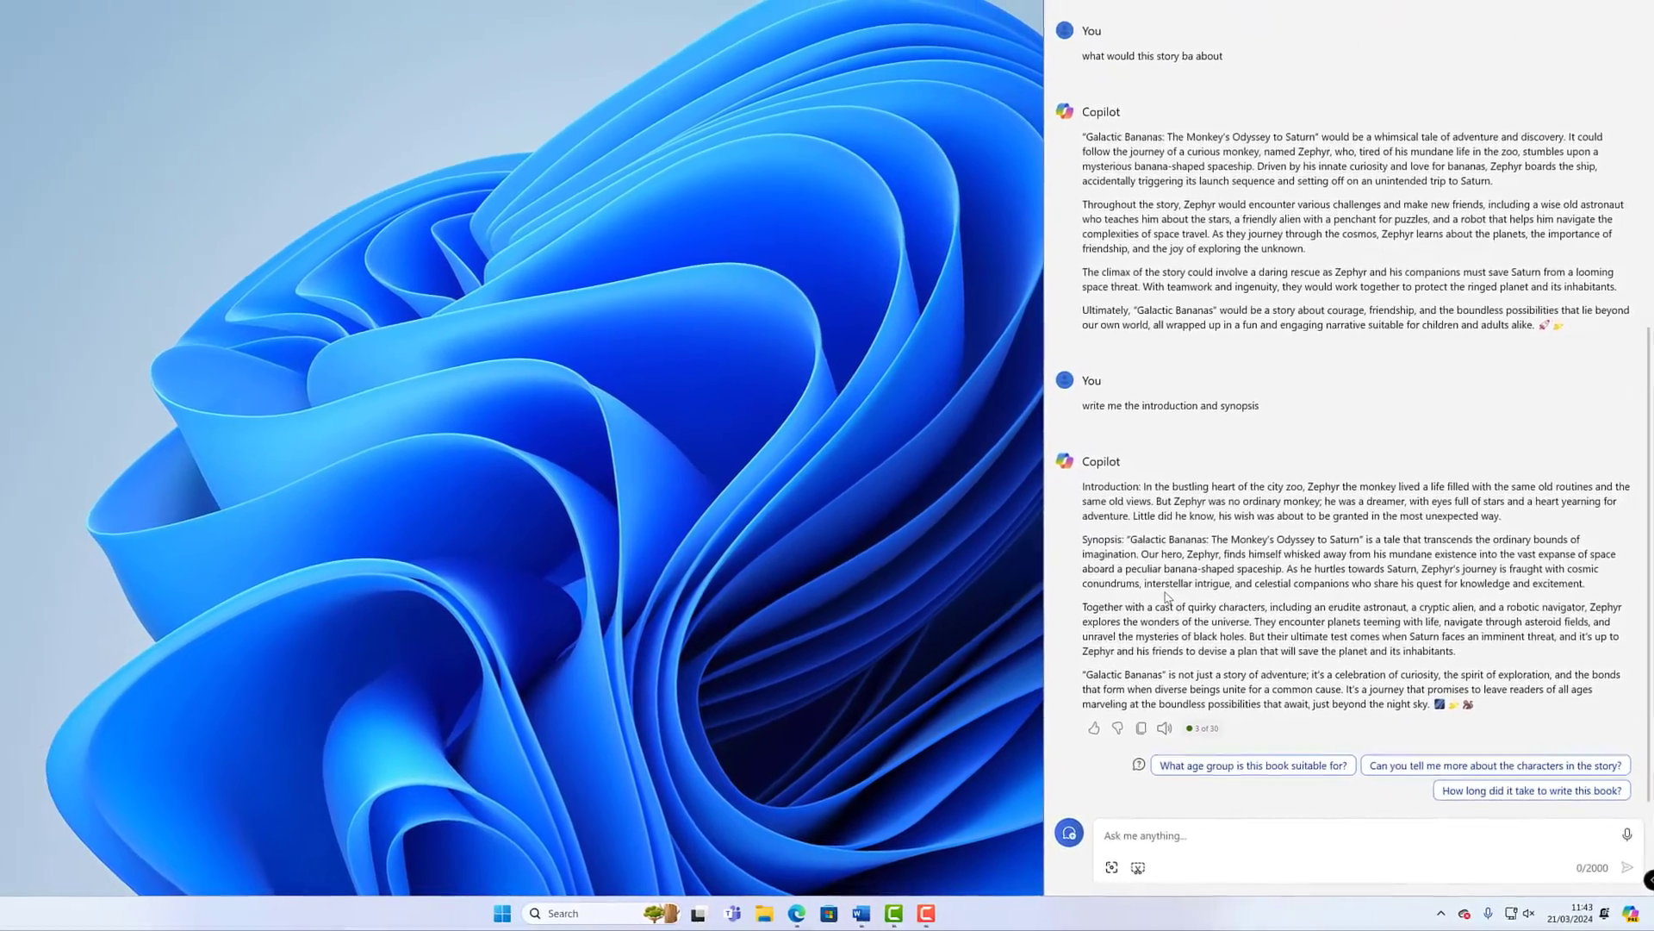
{"action": "scroll", "coordinate": [1292, 344], "scroll_direction": "up", "scroll_amount": 3}
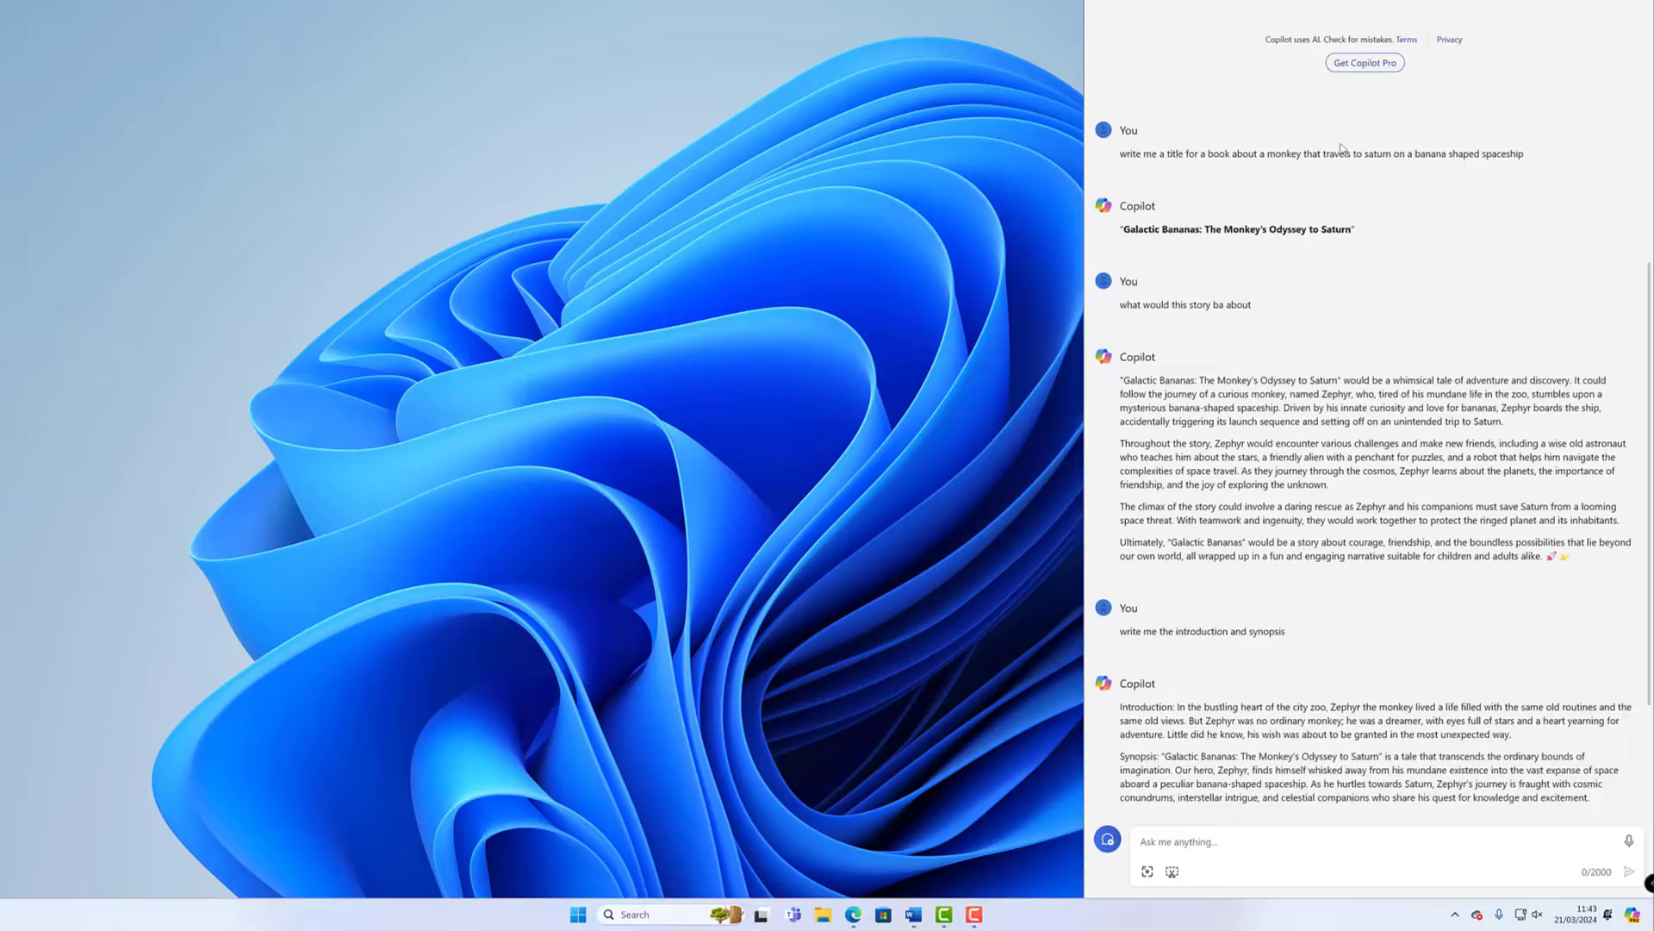
{"action": "scroll", "coordinate": [1341, 259], "scroll_direction": "up", "scroll_amount": 2}
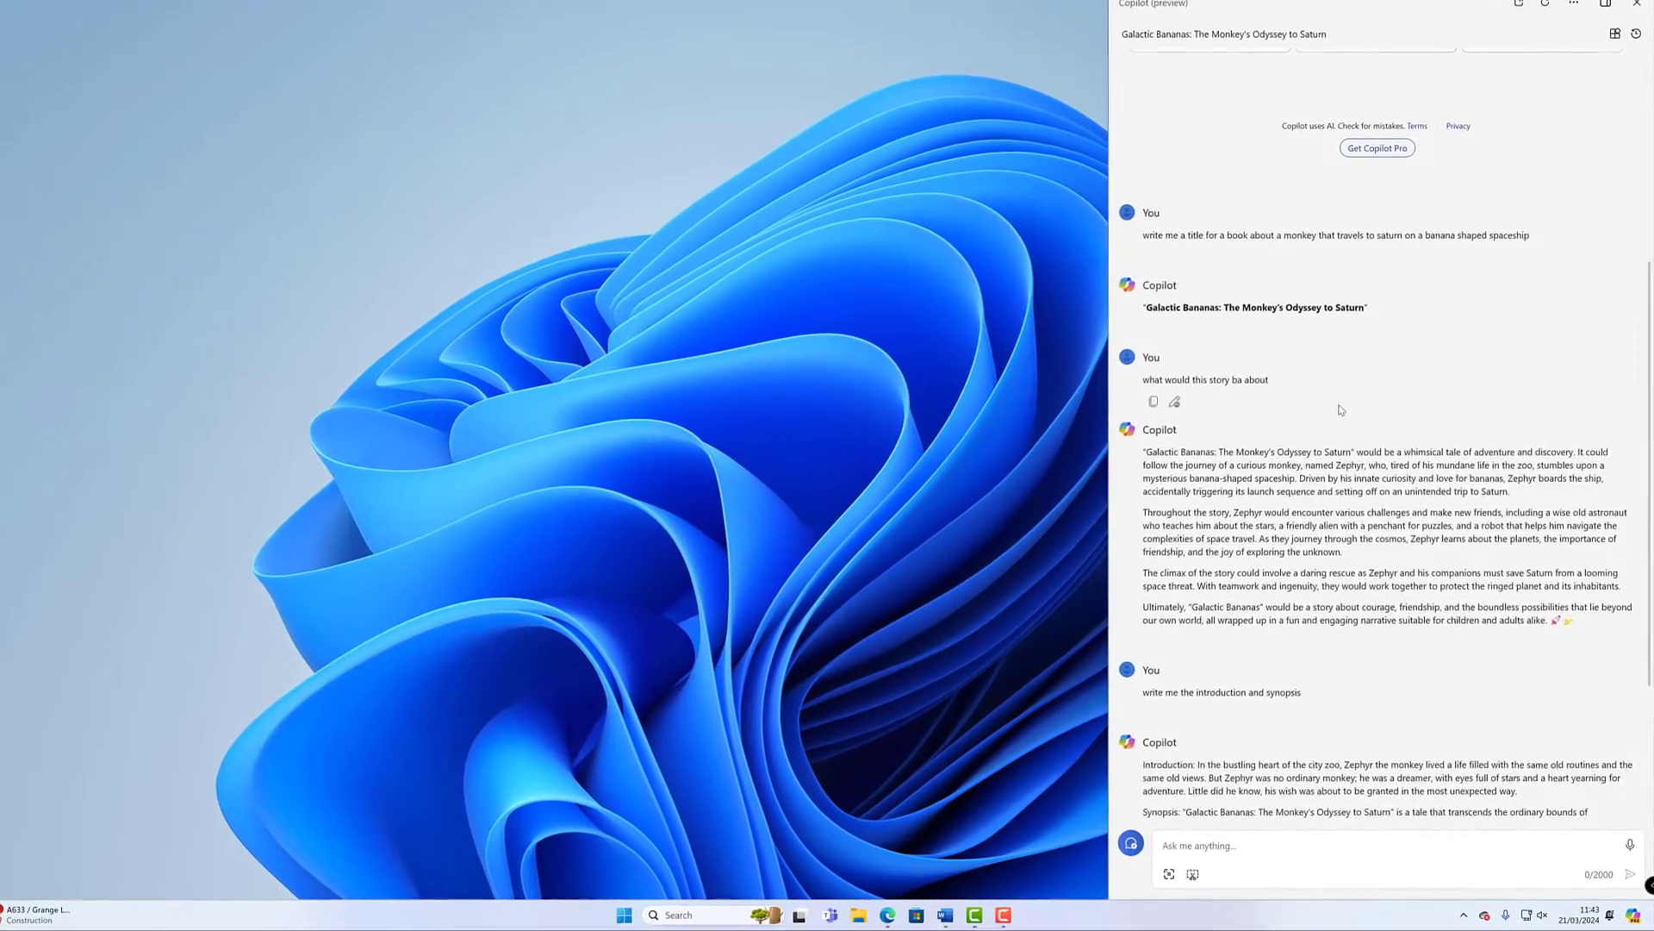
{"action": "scroll", "coordinate": [1293, 388], "scroll_direction": "down", "scroll_amount": 2}
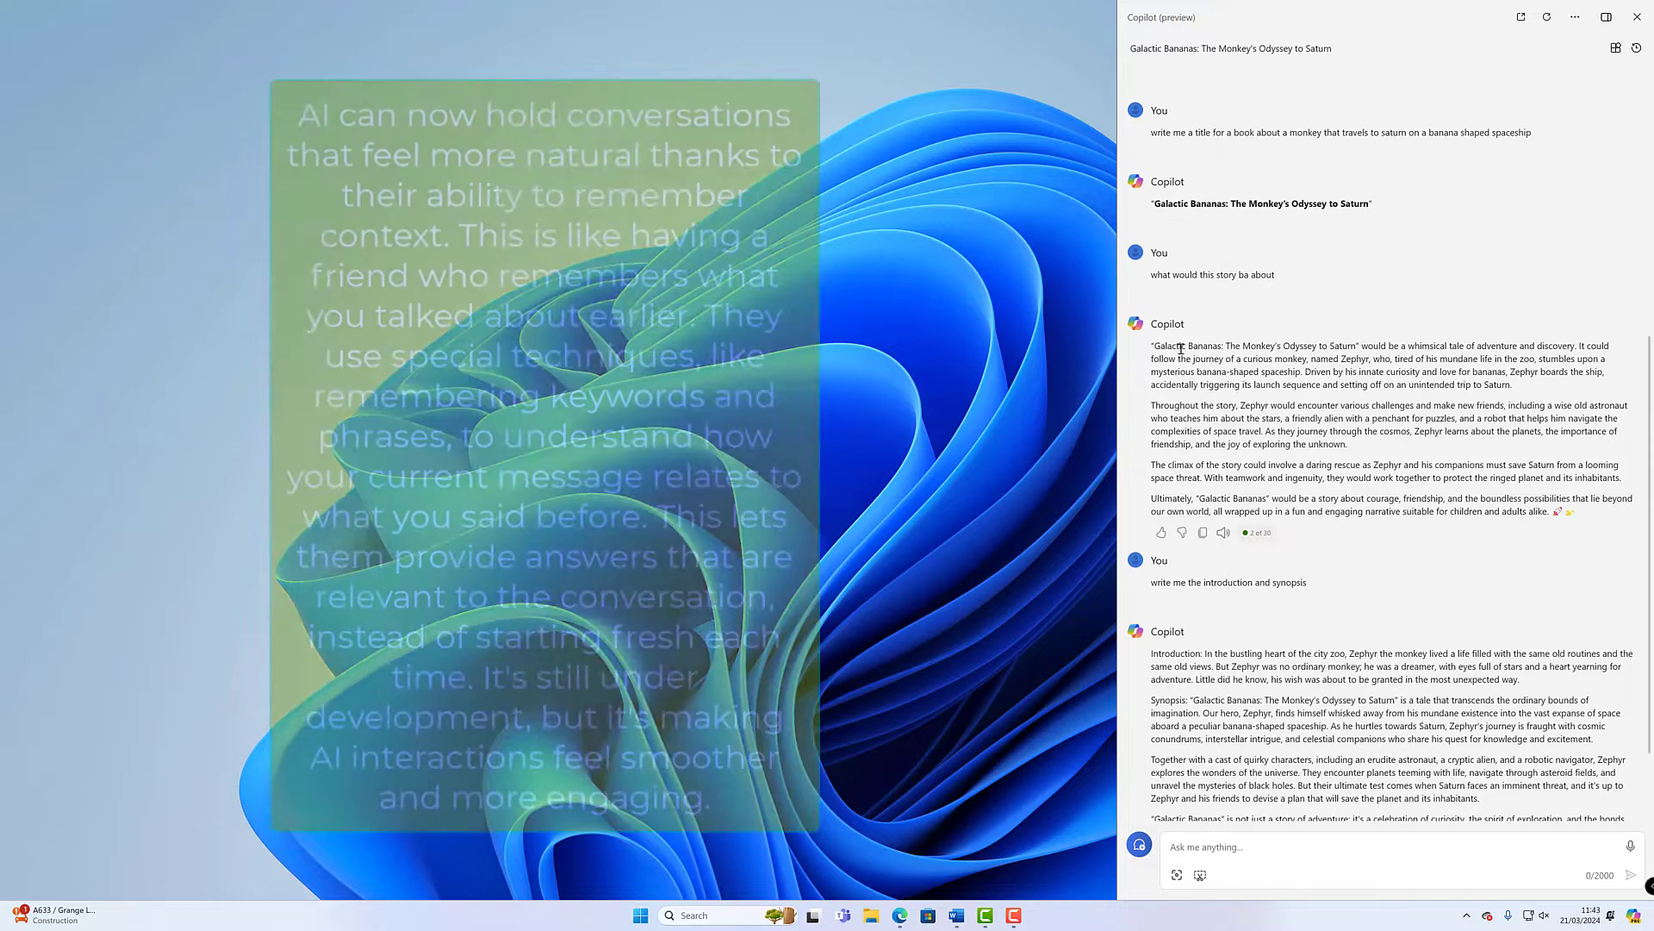
{"action": "left_click_drag", "start_coordinate": [1151, 346], "coordinate": [1417, 479]}
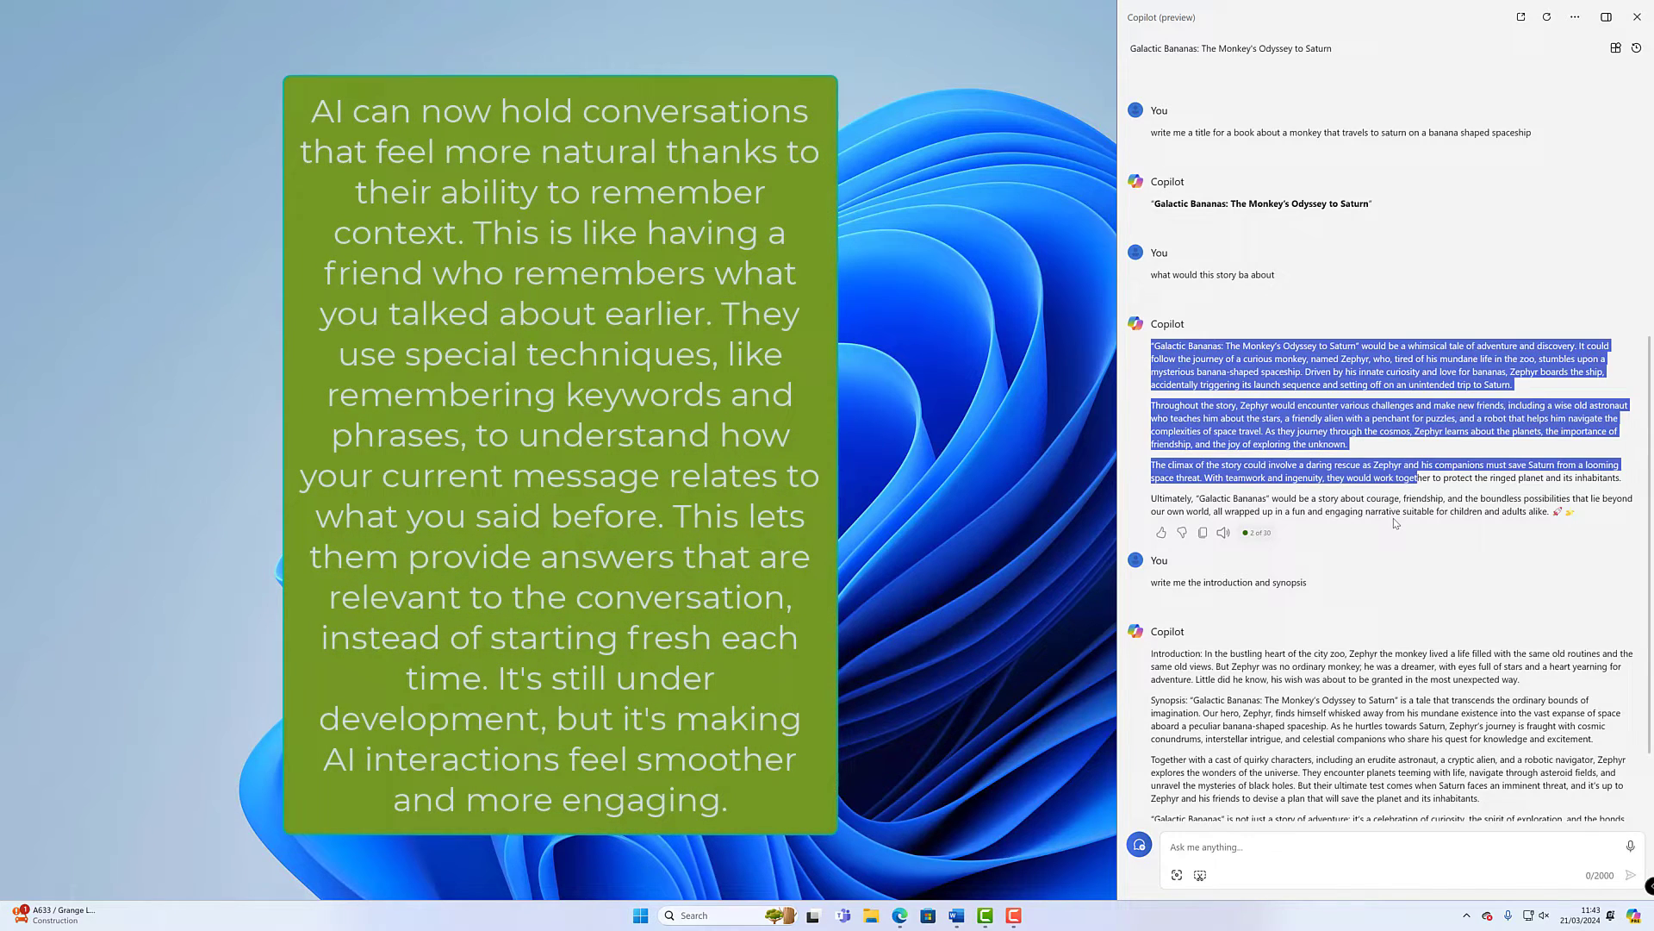
{"action": "scroll", "coordinate": [1394, 522], "scroll_direction": "down", "scroll_amount": 1}
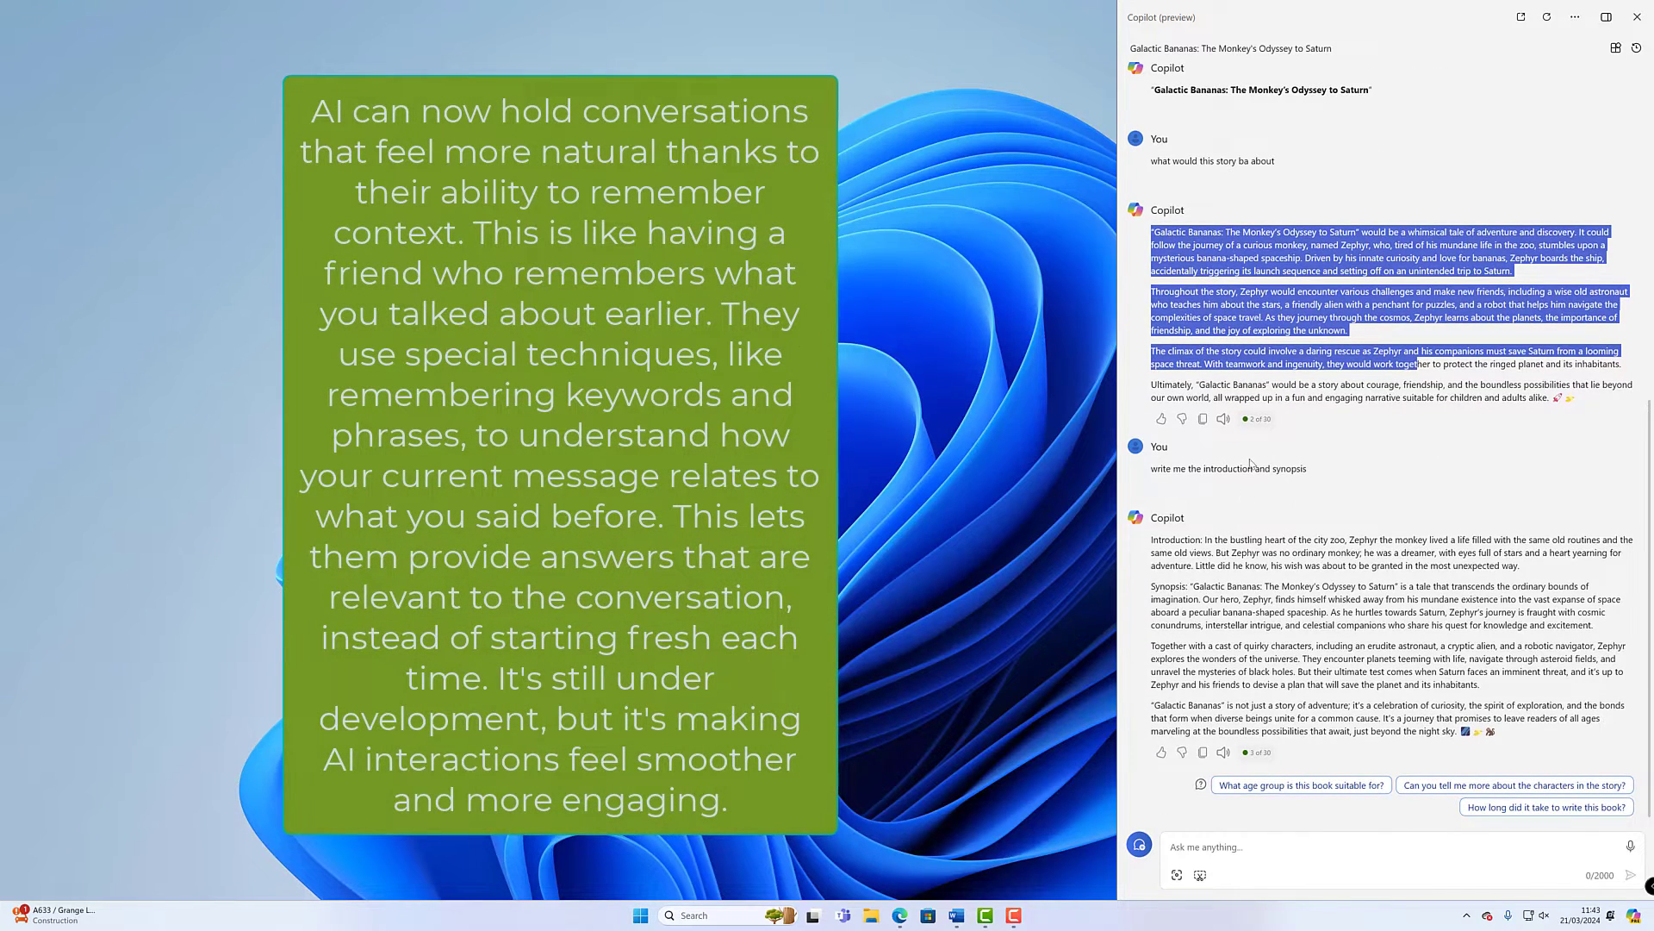
{"action": "left_click", "coordinate": [1348, 473]}
{"action": "scroll", "coordinate": [1395, 474], "scroll_direction": "up", "scroll_amount": 5}
{"action": "scroll", "coordinate": [1399, 475], "scroll_direction": "down", "scroll_amount": 5}
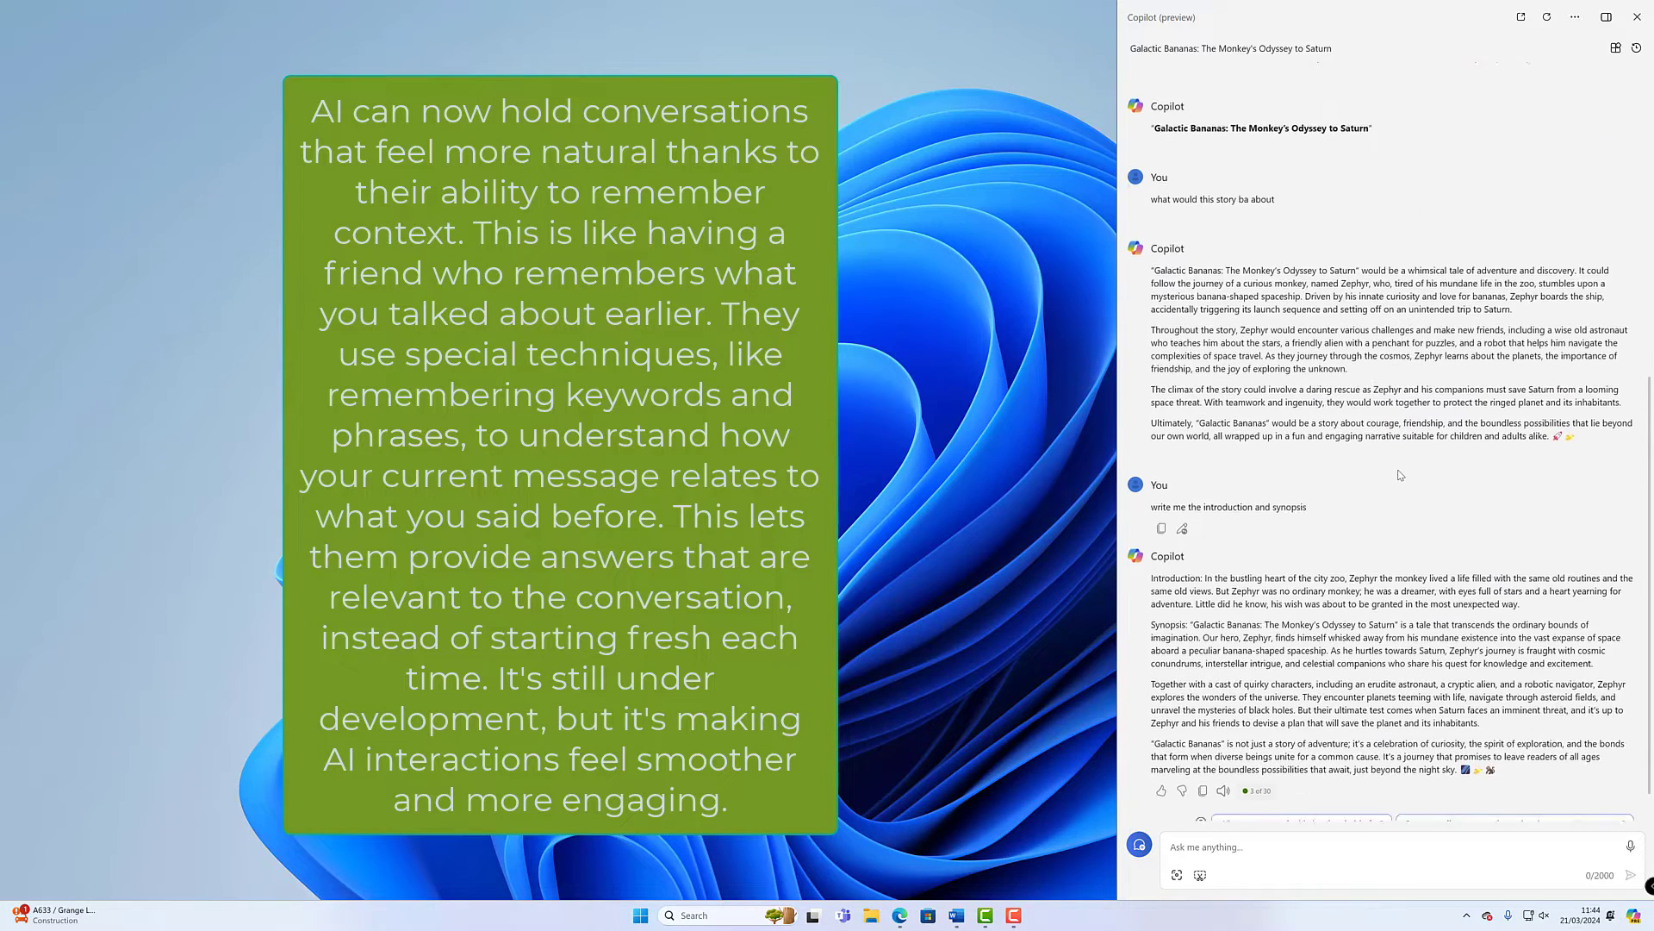
{"action": "scroll", "coordinate": [1399, 475], "scroll_direction": "down", "scroll_amount": 1}
{"action": "scroll", "coordinate": [1312, 611], "scroll_direction": "up", "scroll_amount": 2}
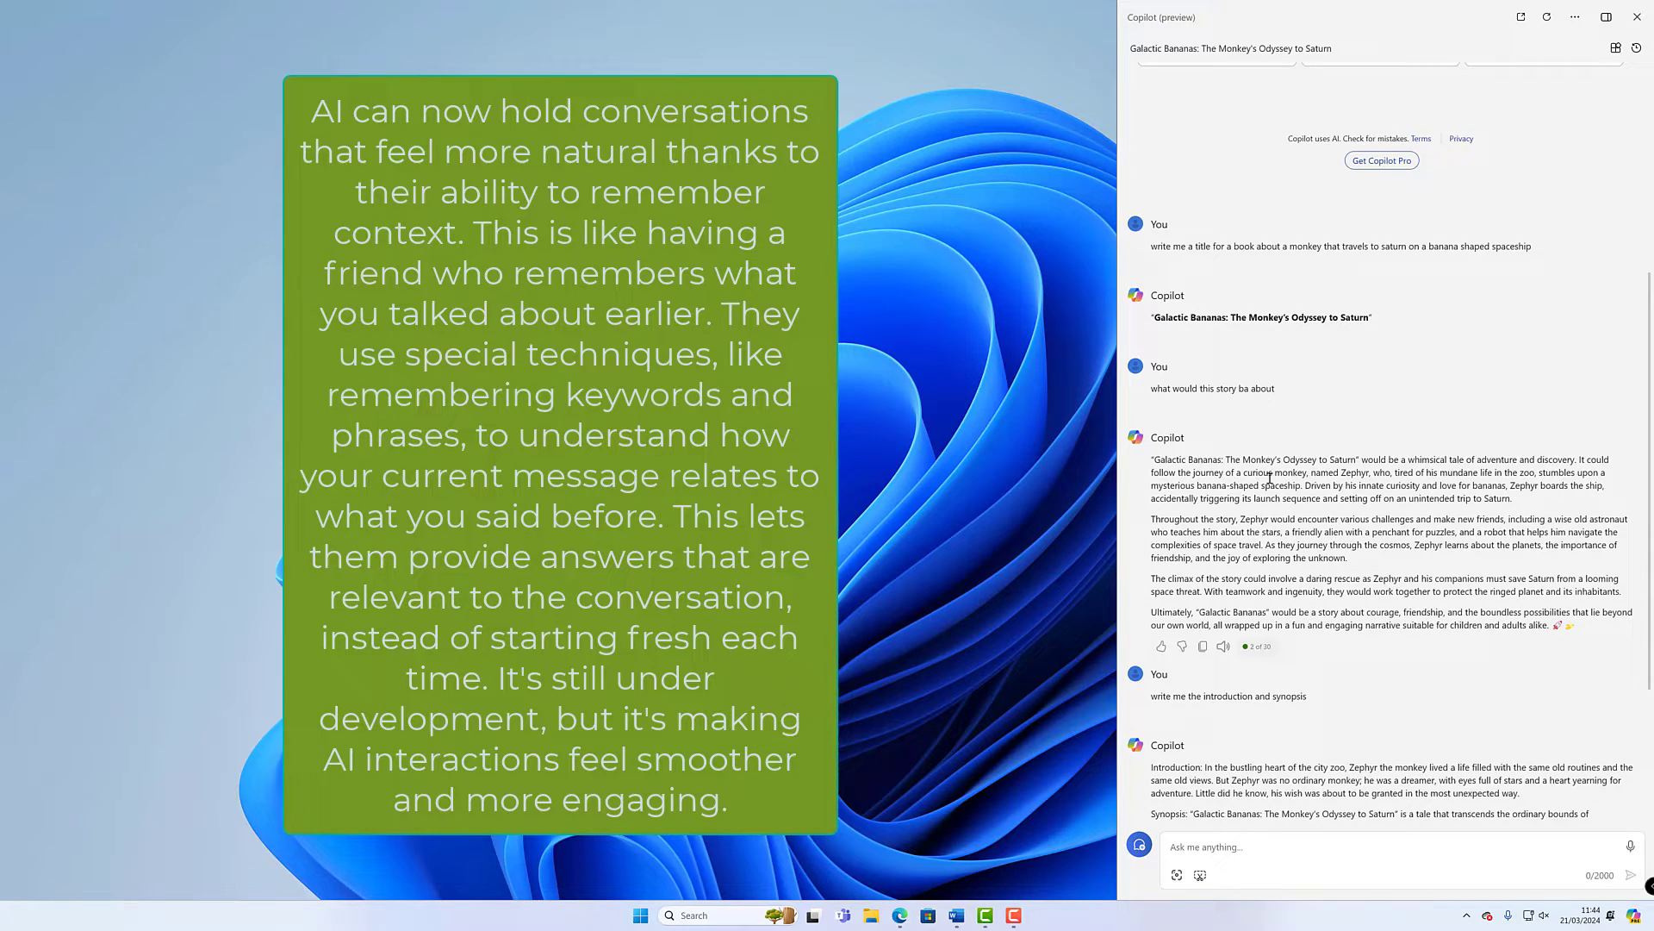
{"action": "scroll", "coordinate": [1217, 549], "scroll_direction": "down", "scroll_amount": 2}
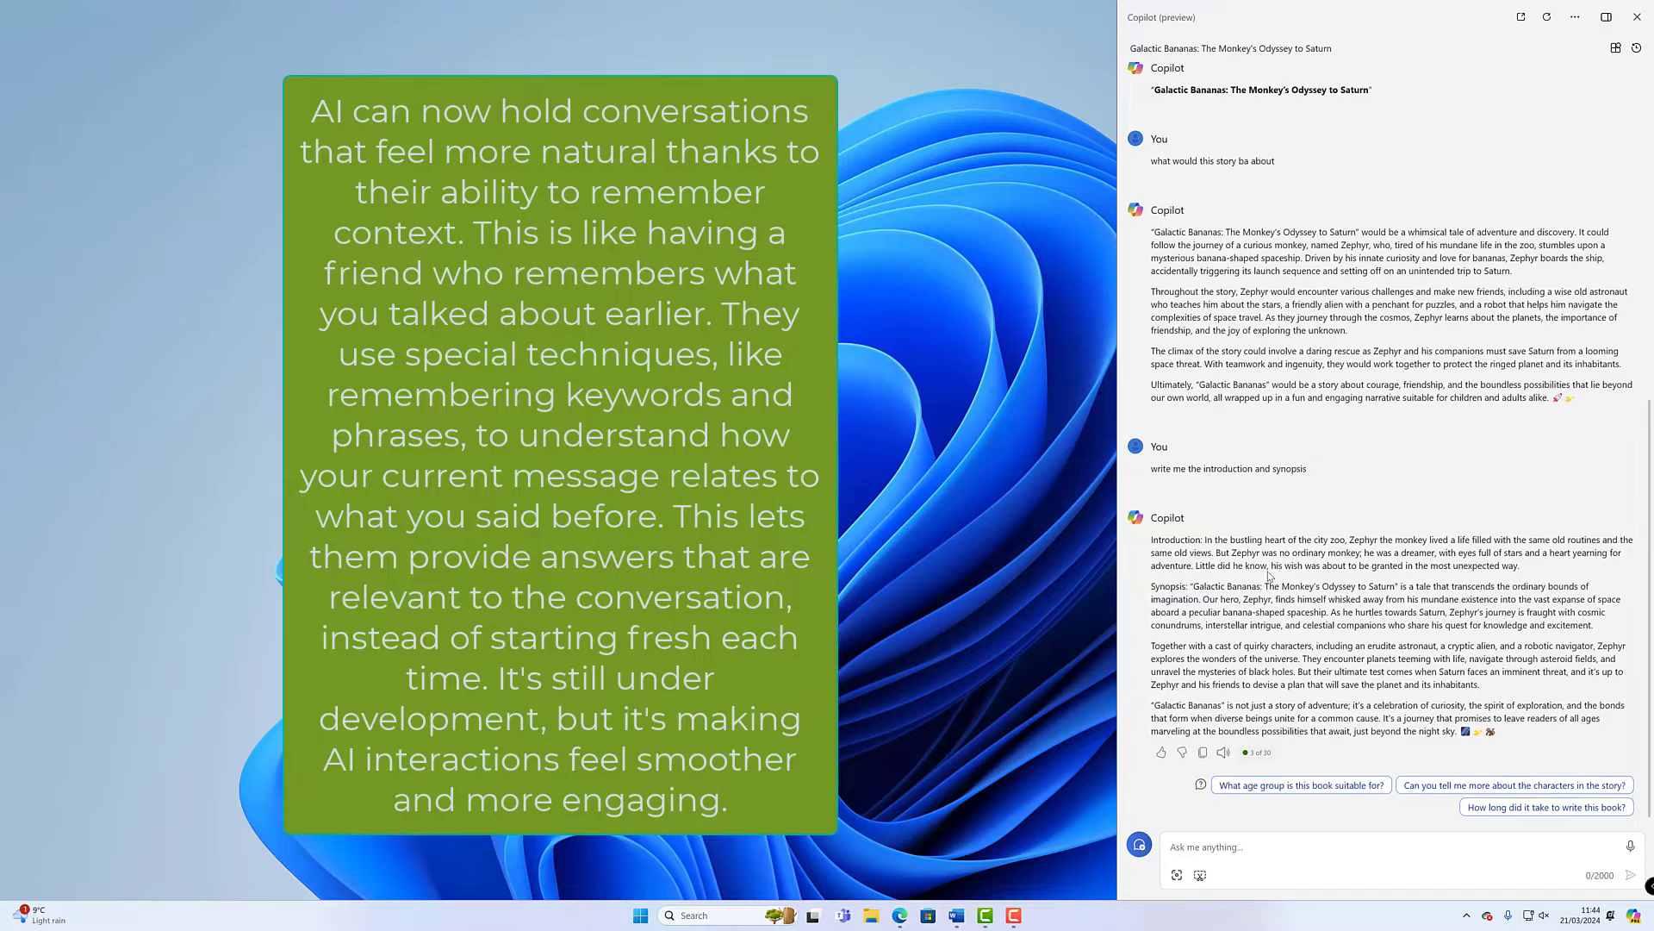
Step: Send Copilot the prompt 'write me the chapters for this book'
{"action": "left_click", "coordinate": [1243, 847]}
{"action": "type", "text": "wr"}
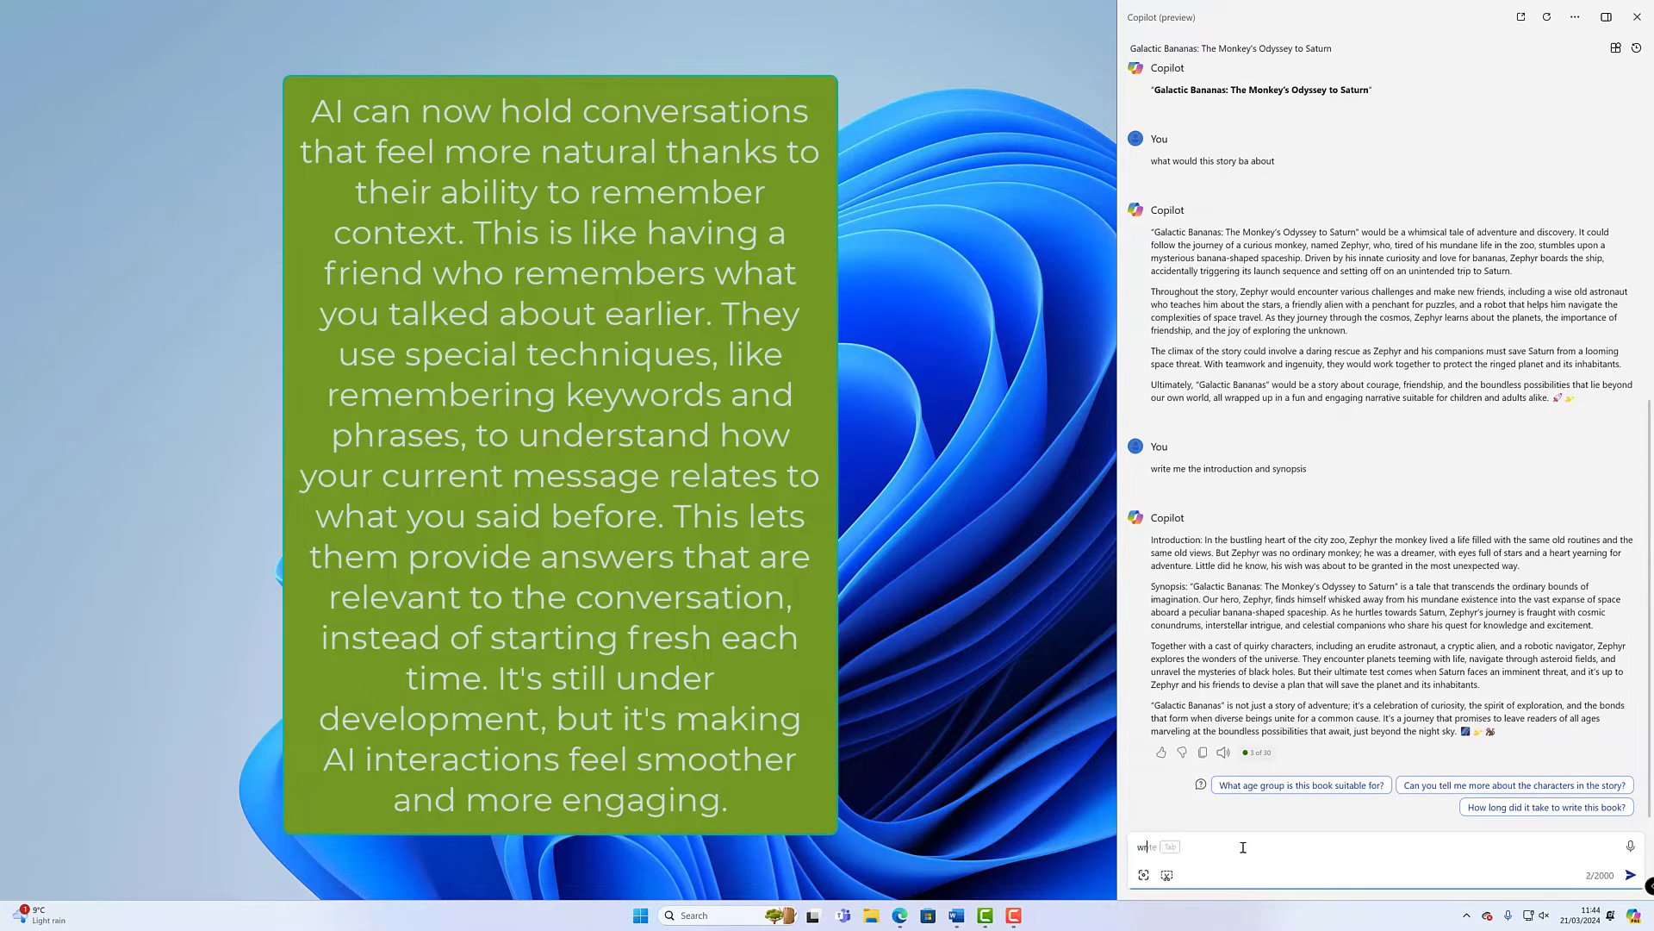
{"action": "type", "text": "ite me the chas"}
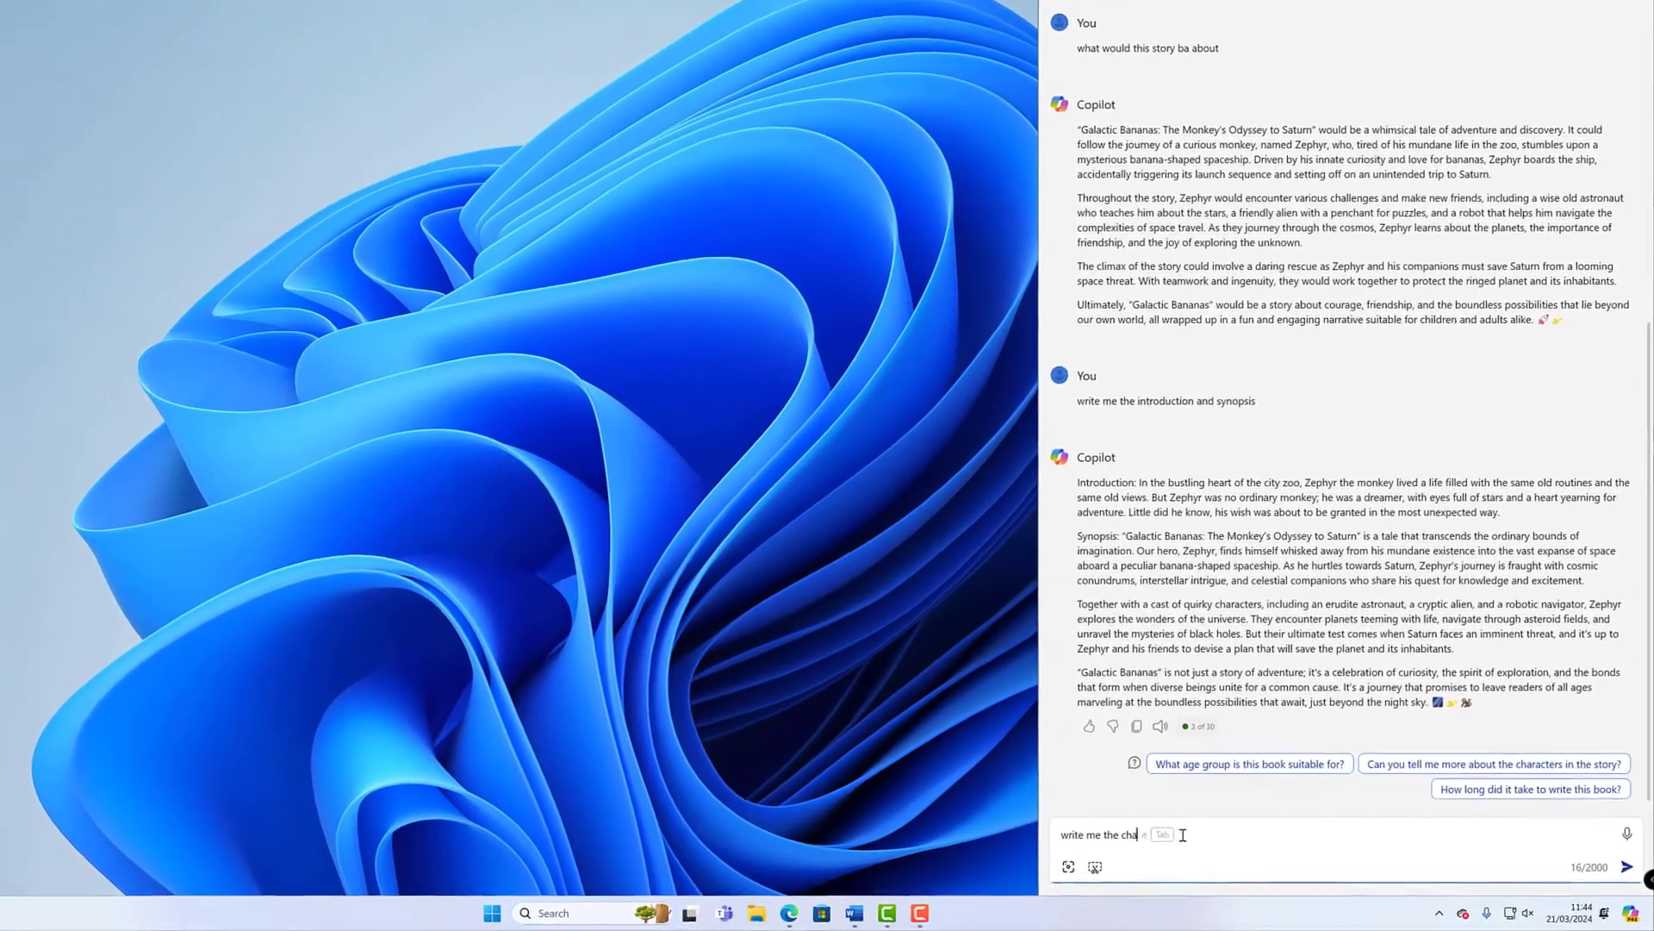
{"action": "key", "text": "BackSpace"}
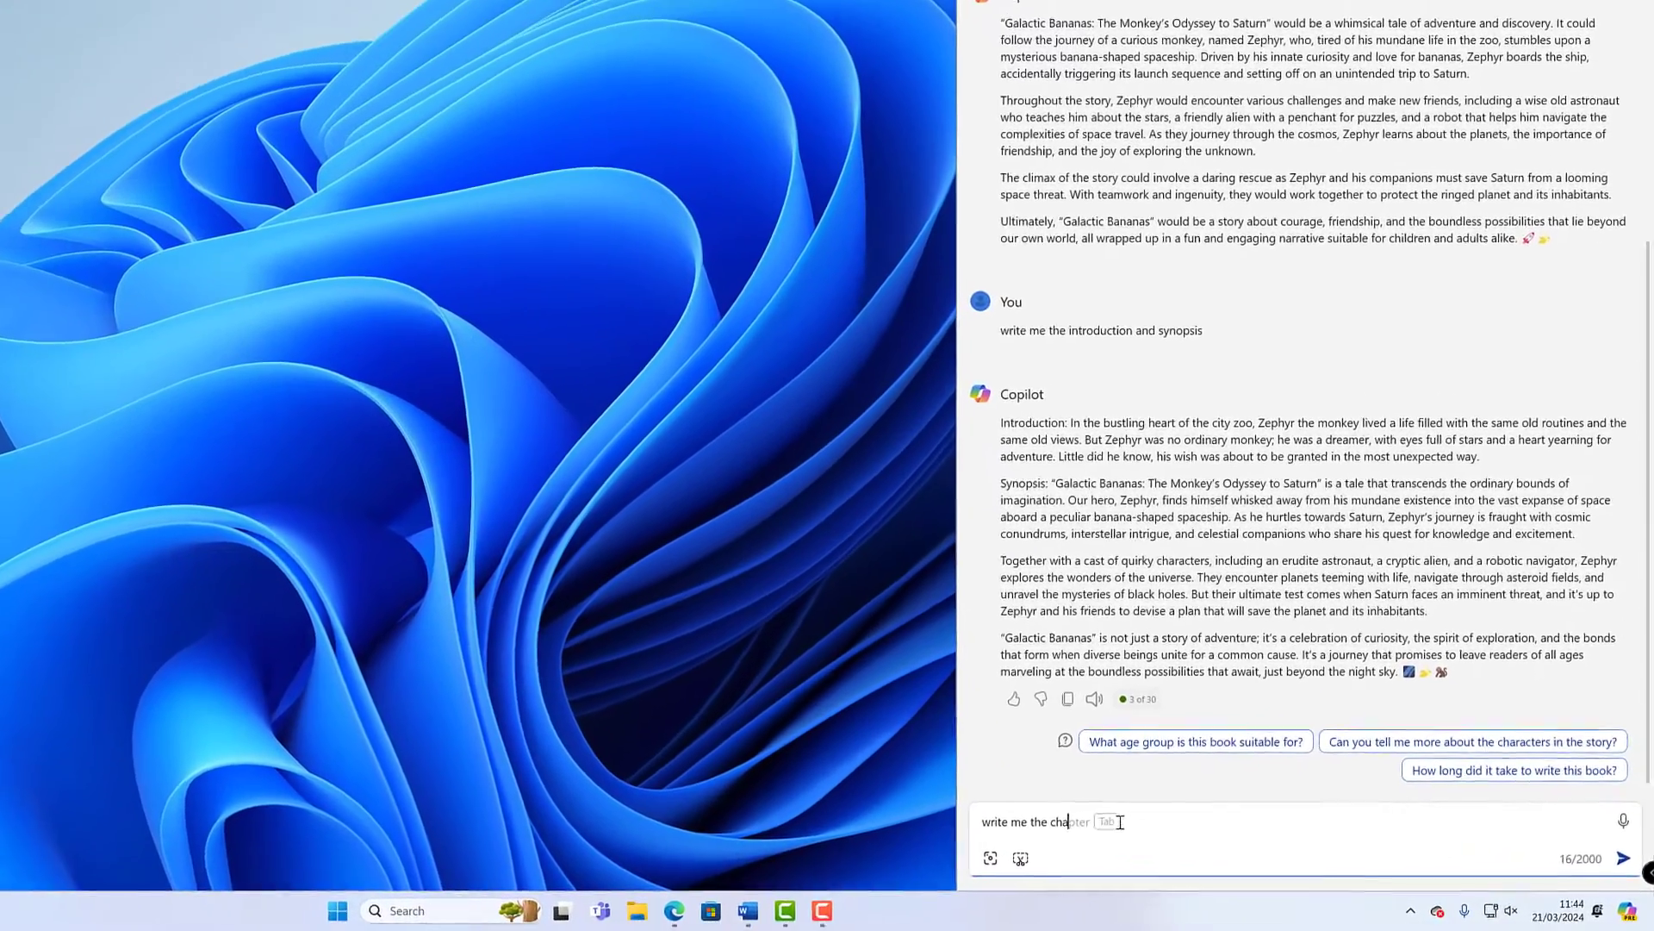
{"action": "type", "text": "pters "}
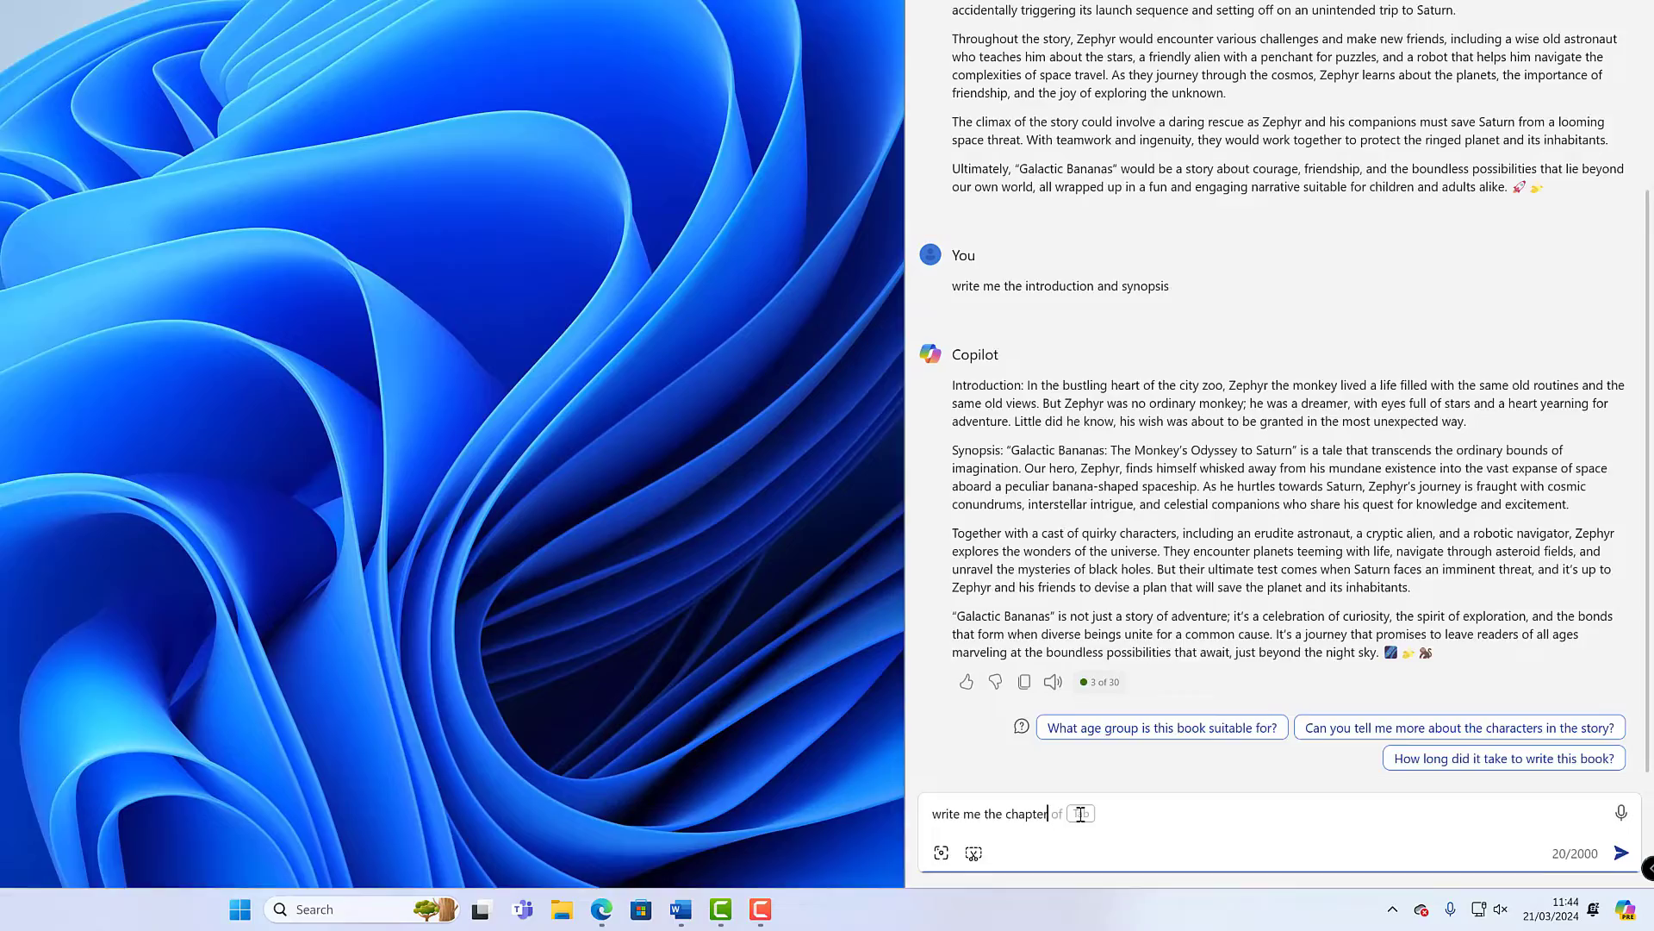
{"action": "type", "text": "for this bo"}
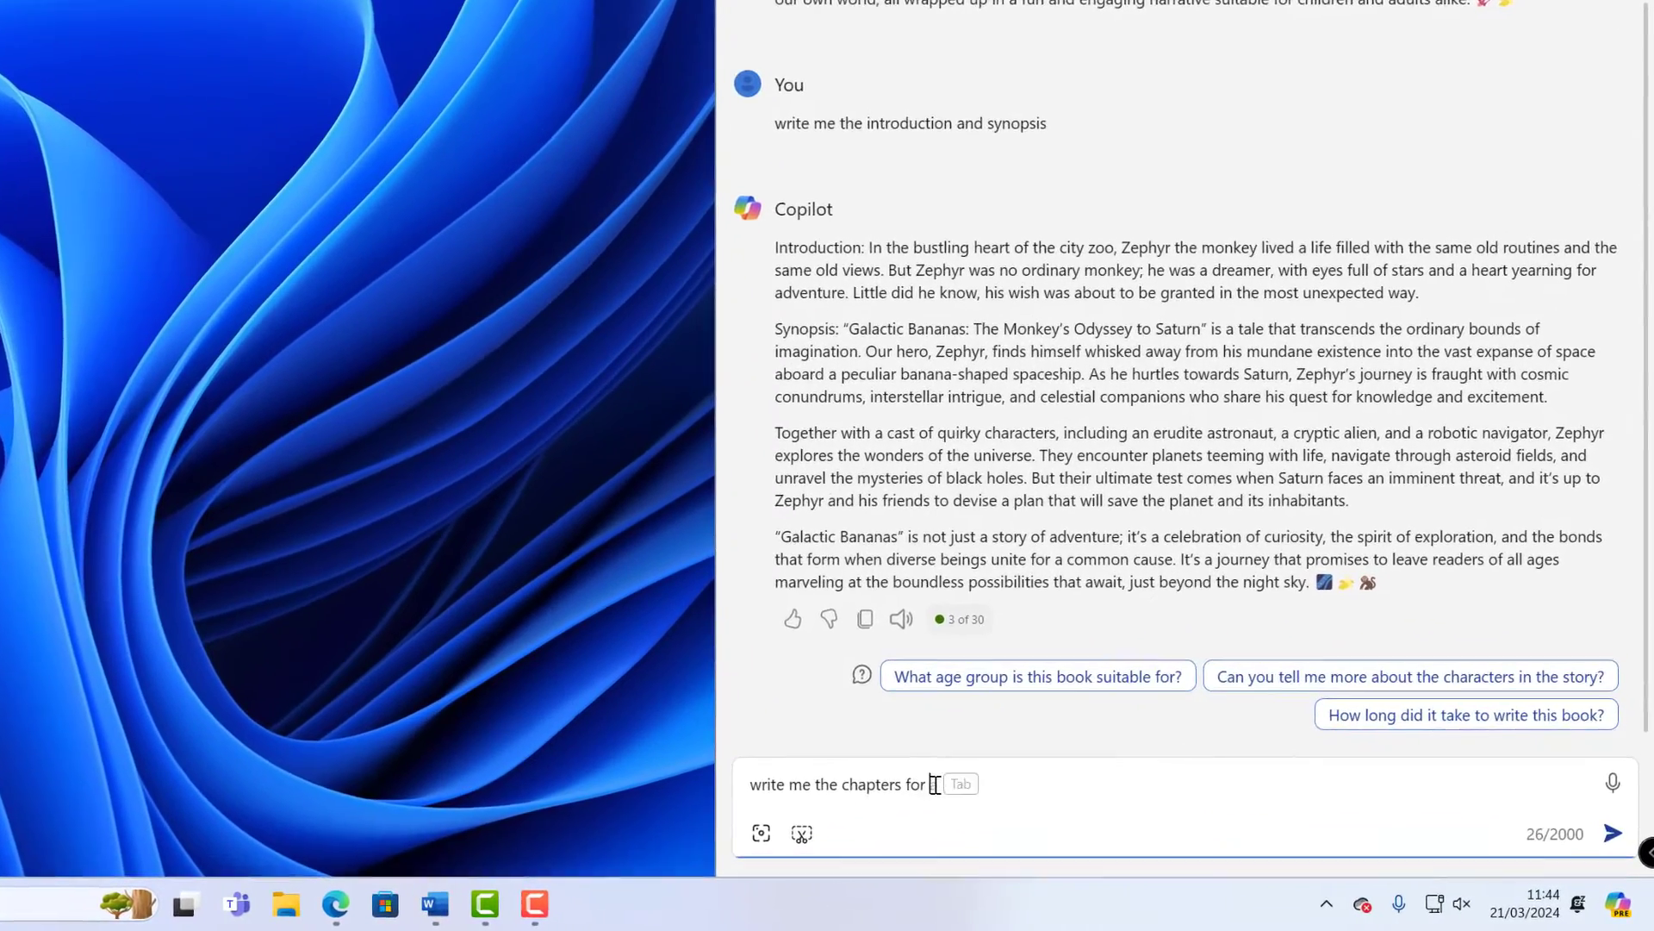
{"action": "type", "text": "ok"}
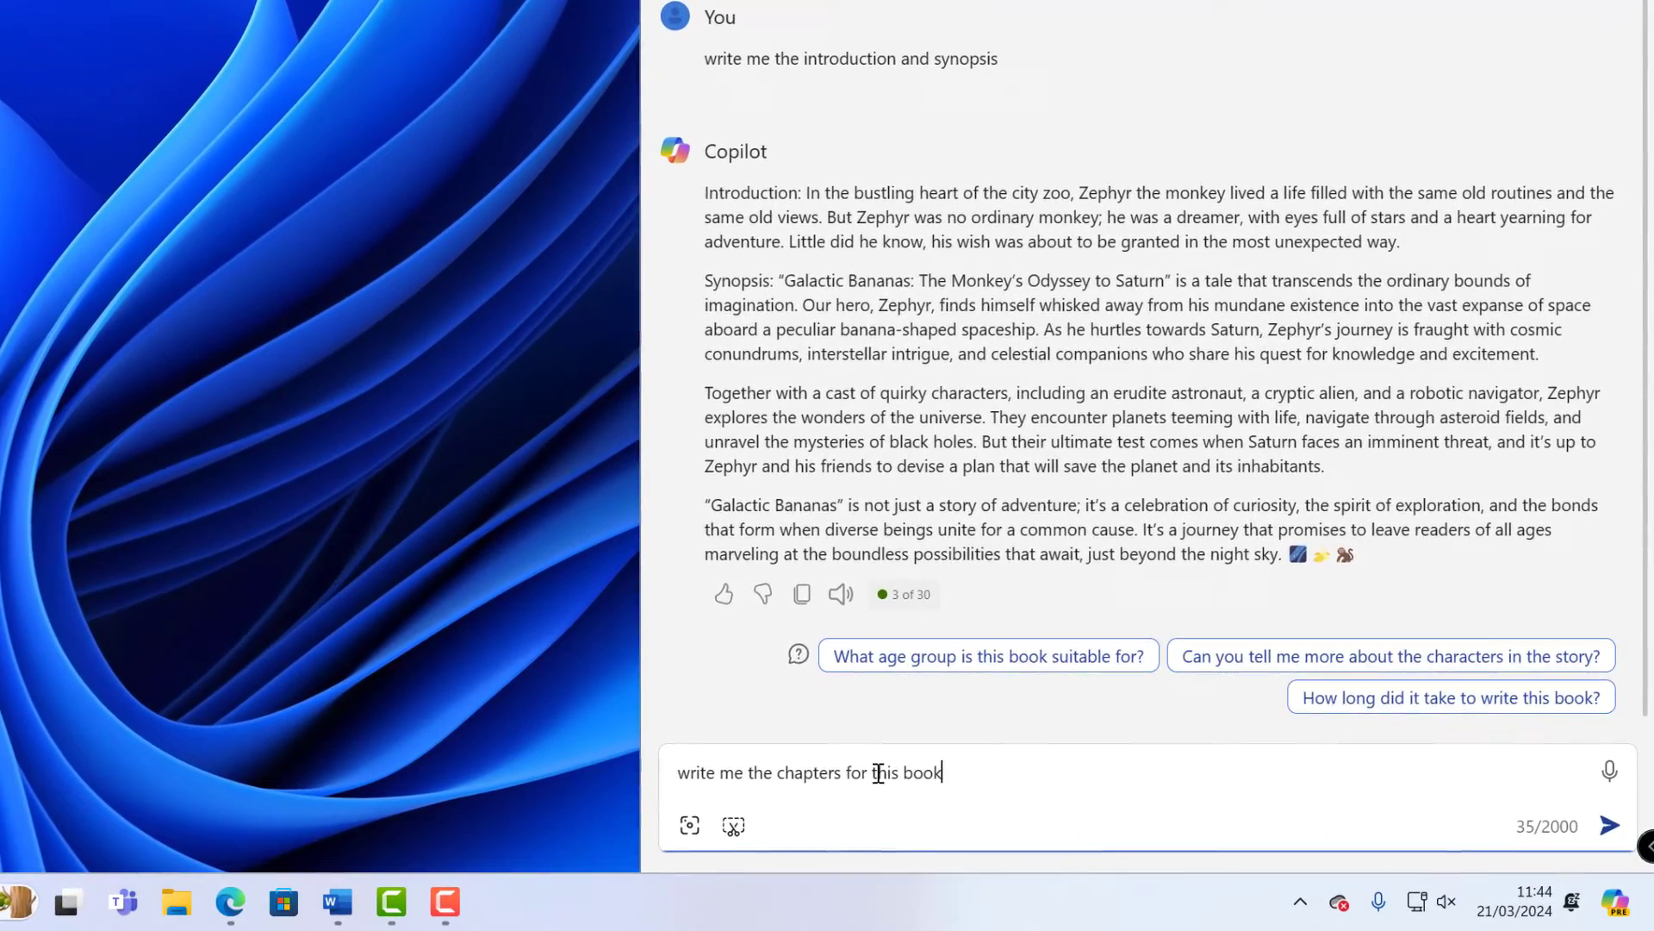
{"action": "key", "text": "Return"}
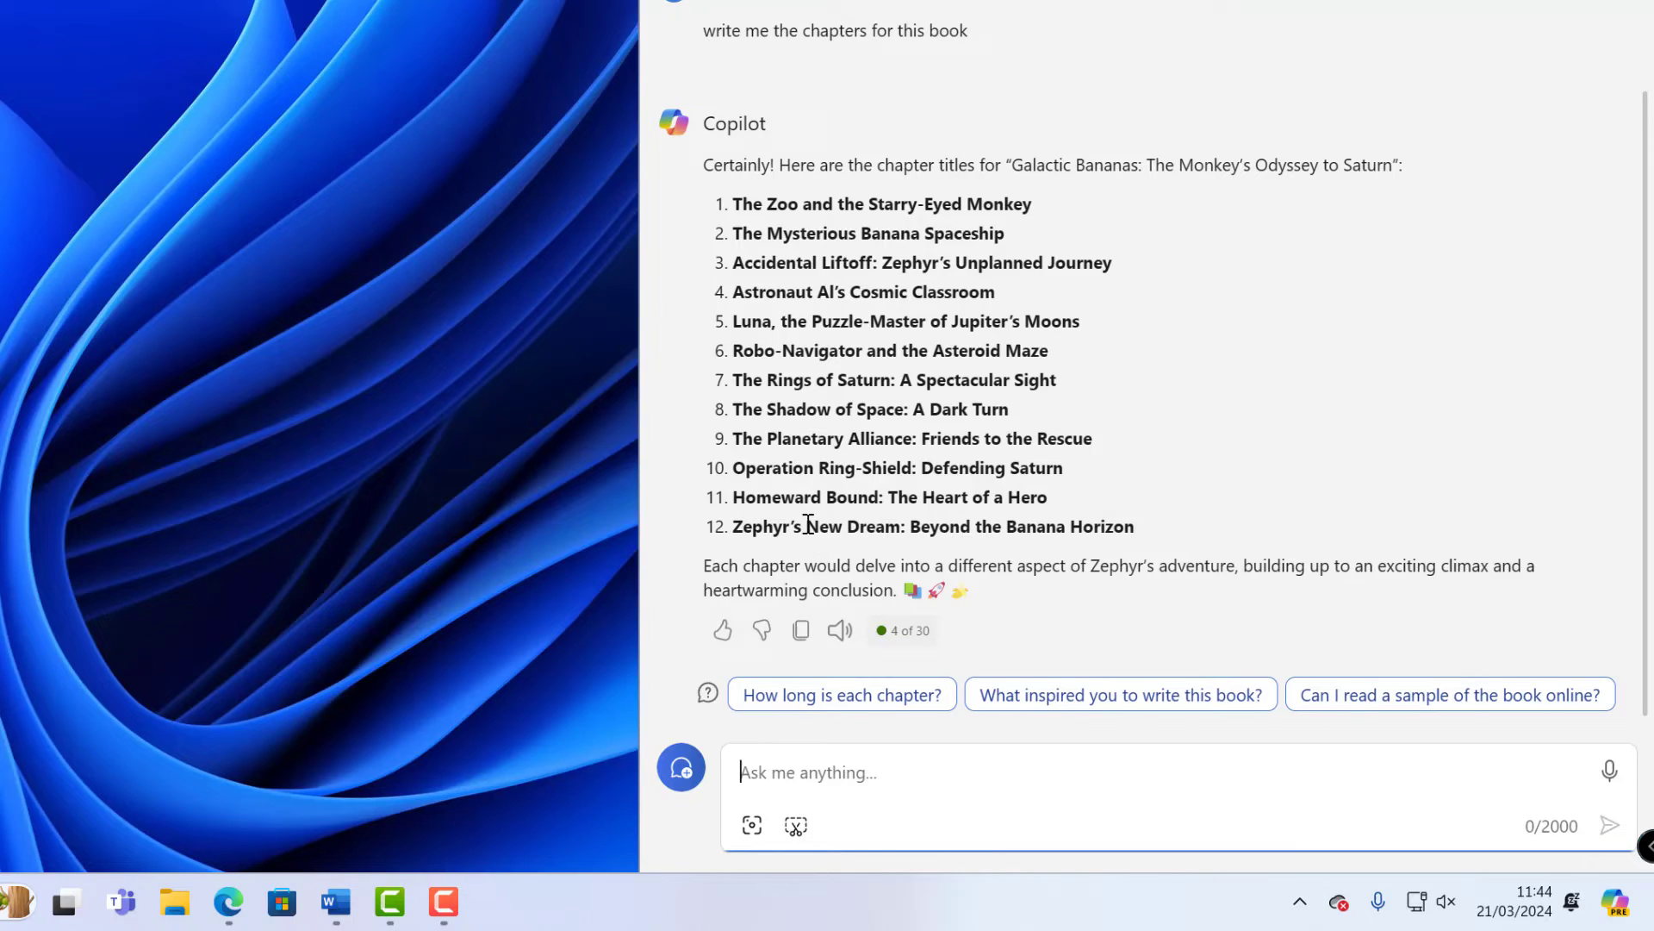
{"action": "scroll", "coordinate": [824, 529], "scroll_direction": "up", "scroll_amount": 10}
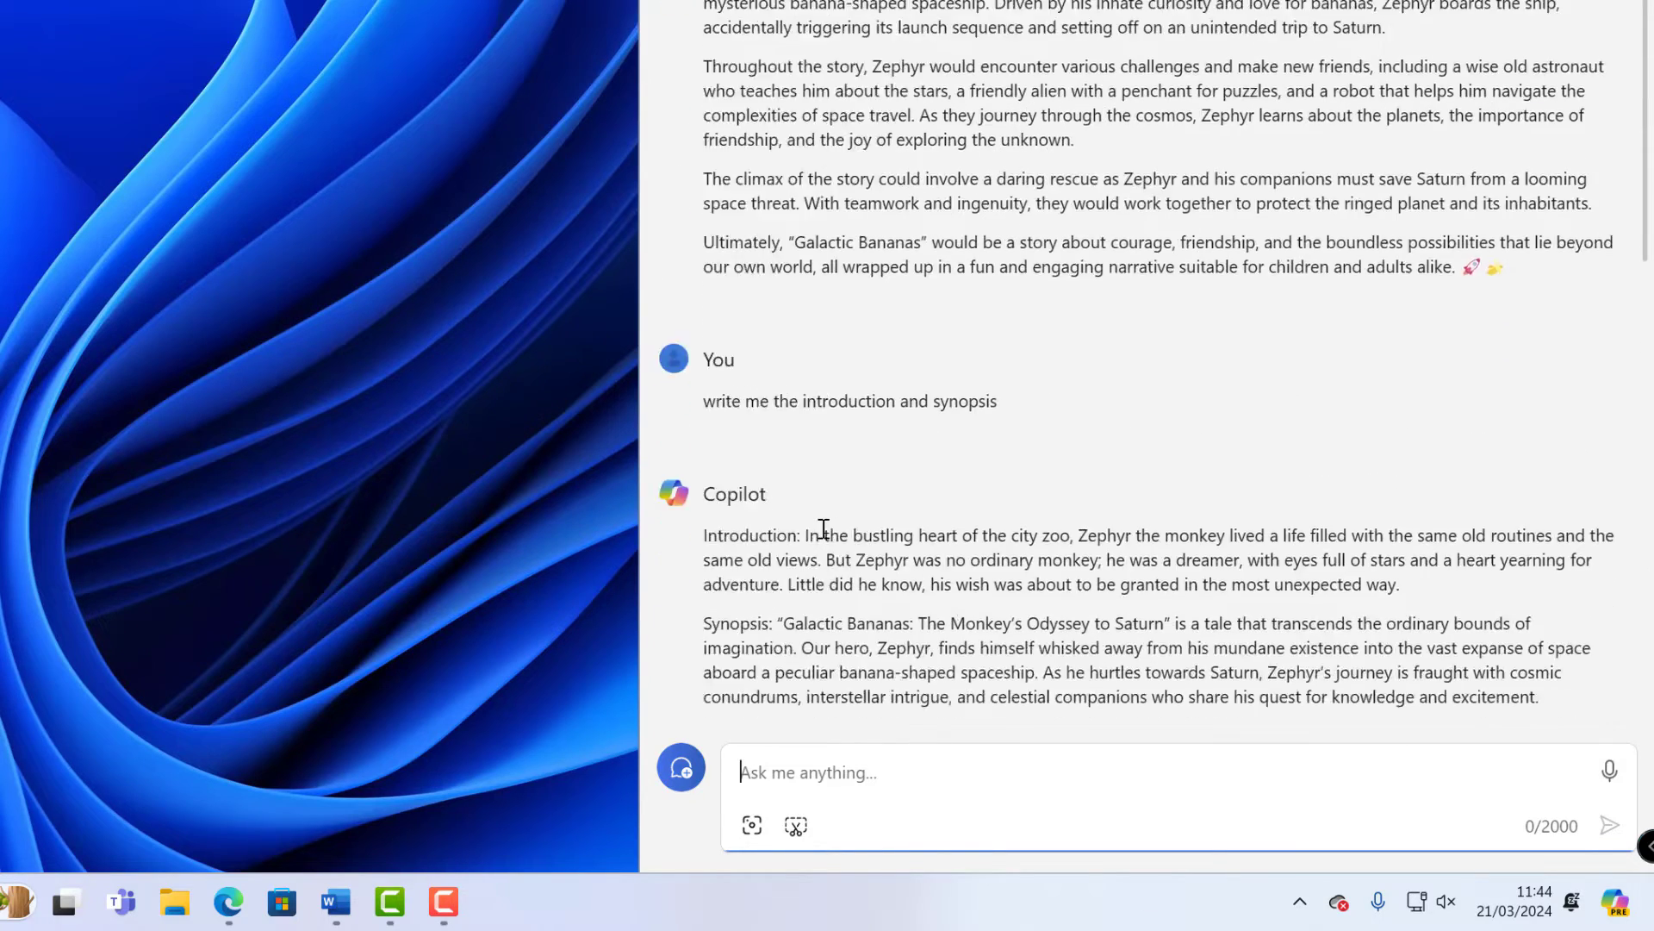
{"action": "scroll", "coordinate": [915, 502], "scroll_direction": "down", "scroll_amount": 5}
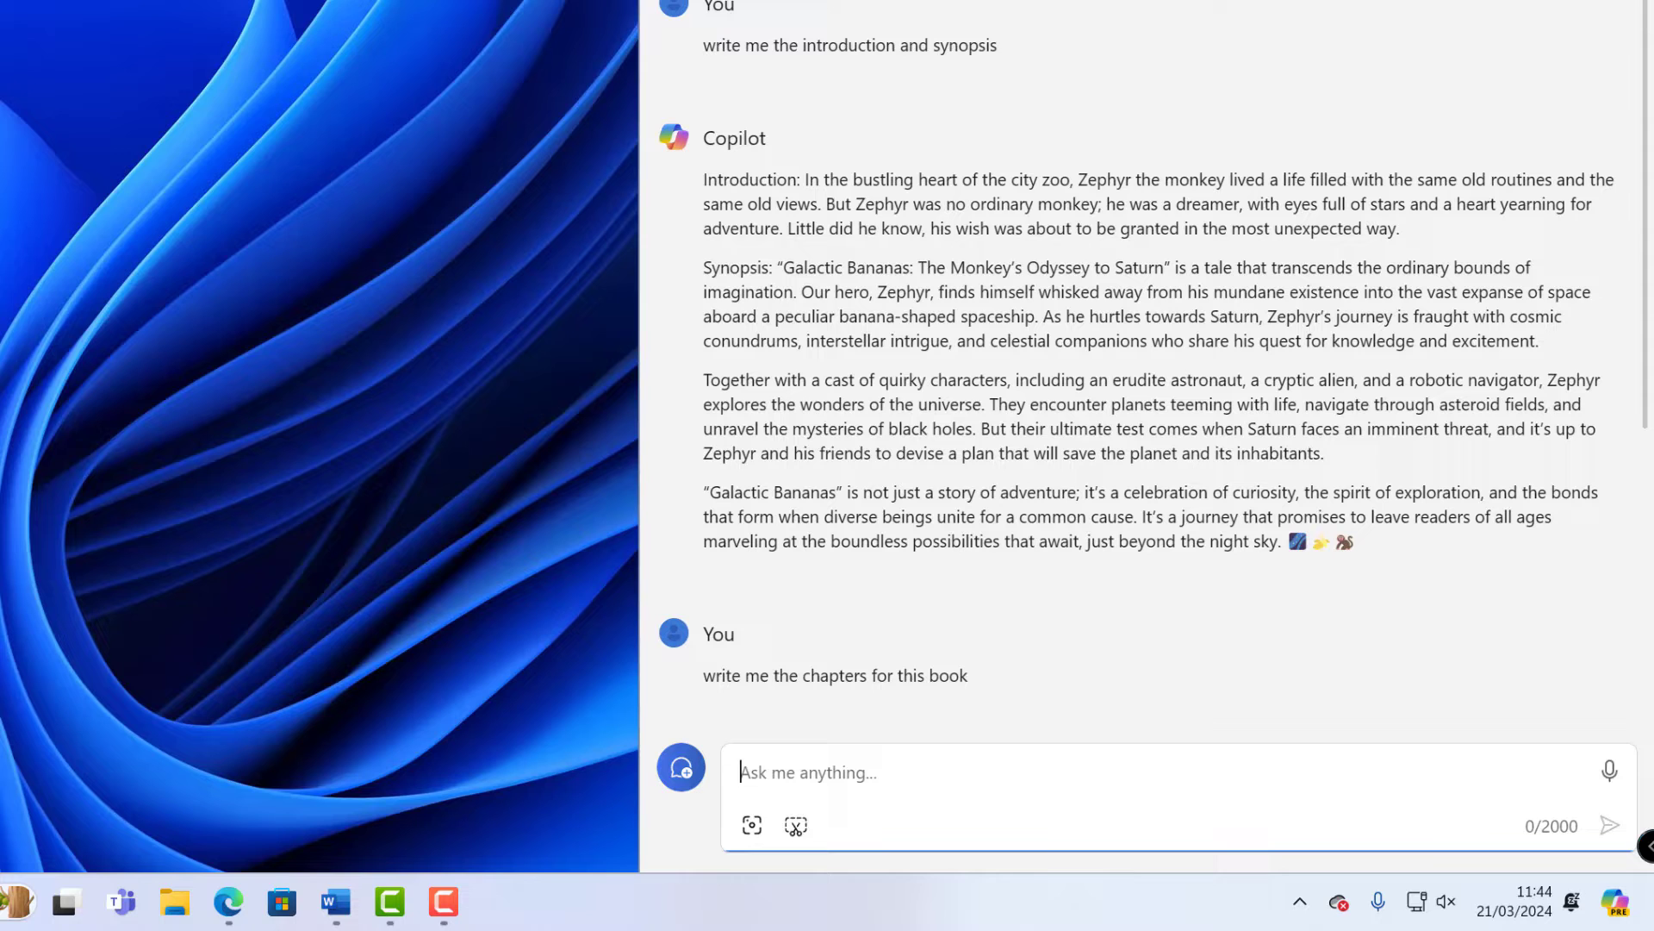
{"action": "scroll", "coordinate": [862, 328], "scroll_direction": "down", "scroll_amount": 7}
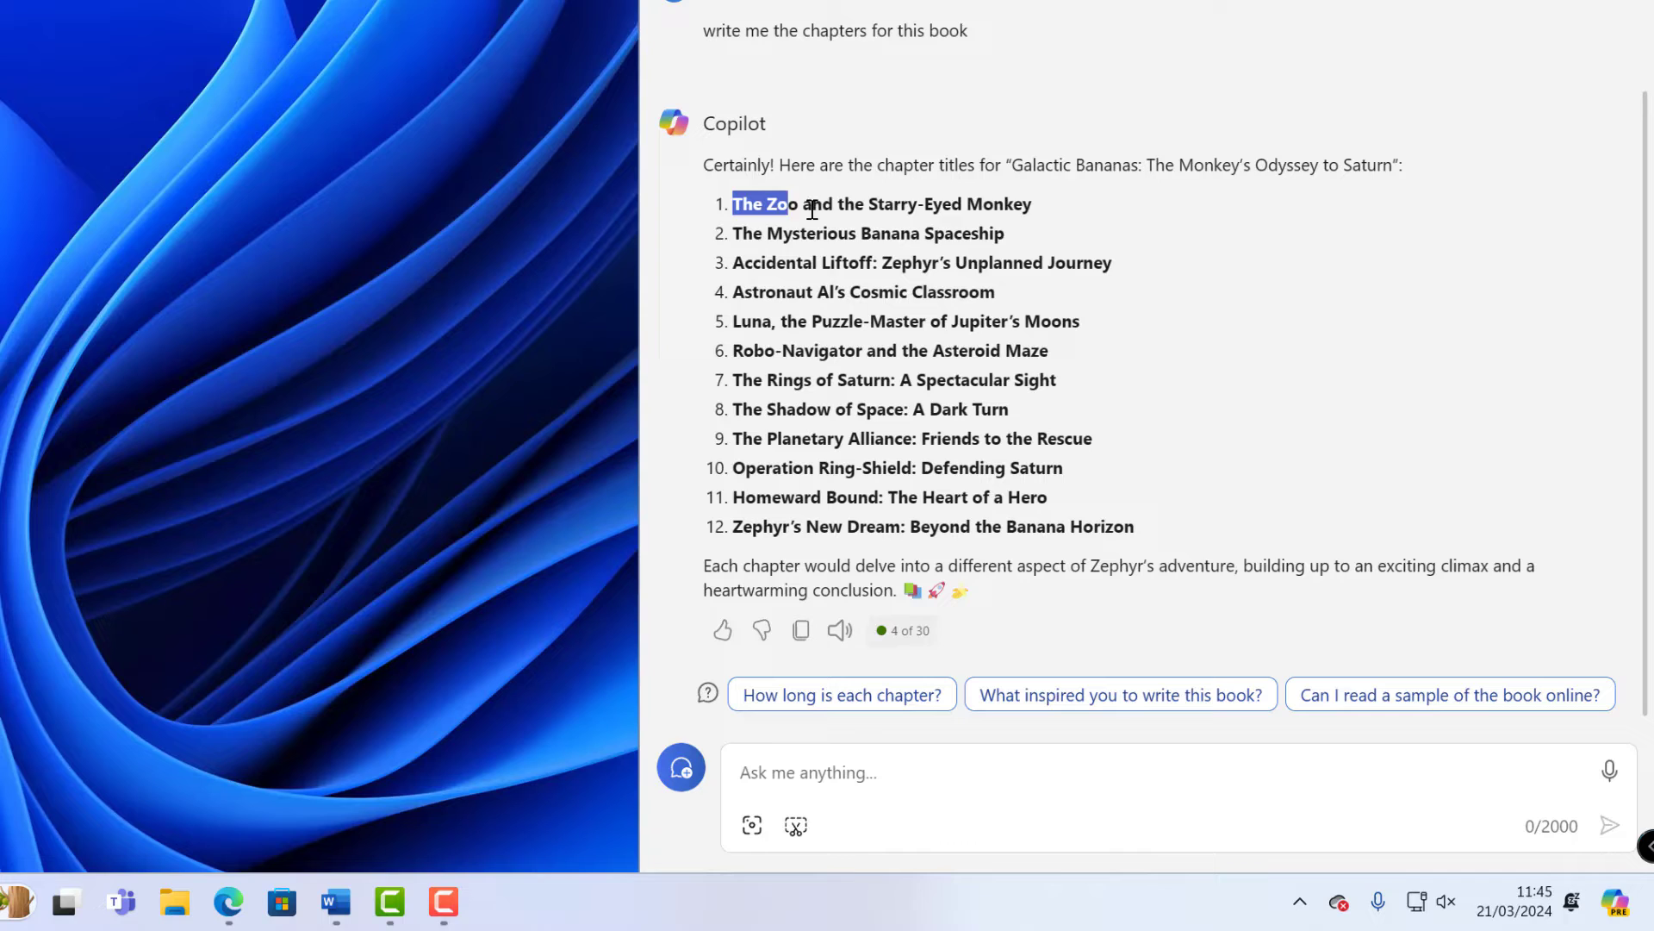
{"action": "left_click_drag", "start_coordinate": [812, 210], "coordinate": [1034, 206]}
{"action": "right_click", "coordinate": [1022, 207]}
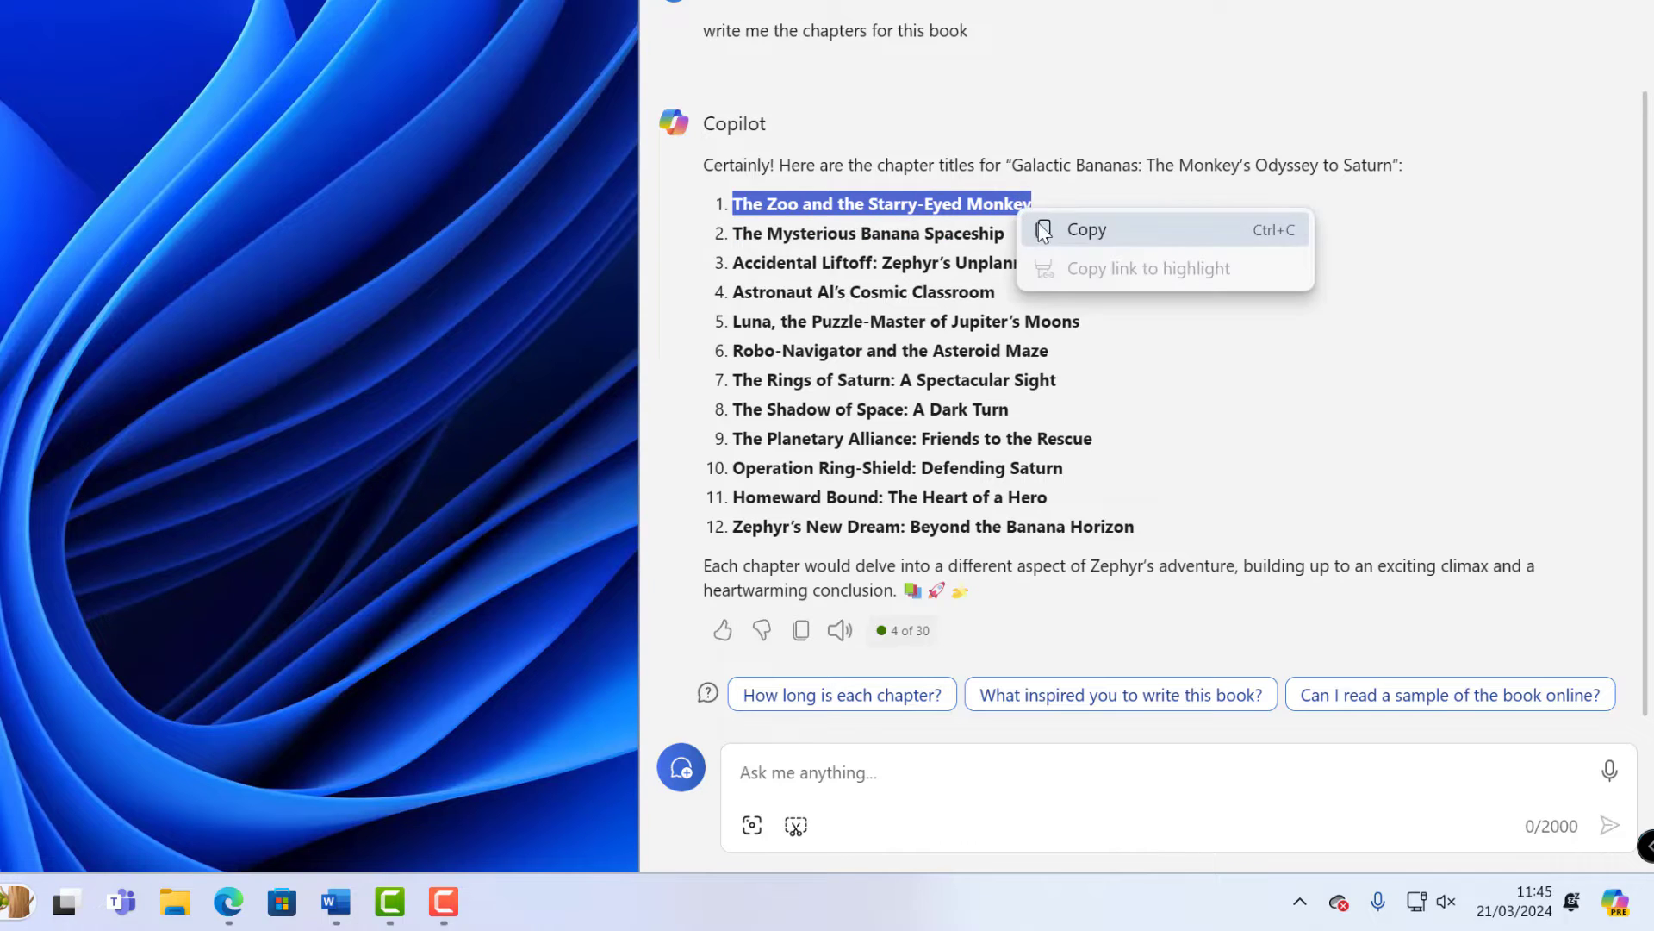
{"action": "left_click", "coordinate": [1043, 231]}
{"action": "left_click", "coordinate": [809, 779]}
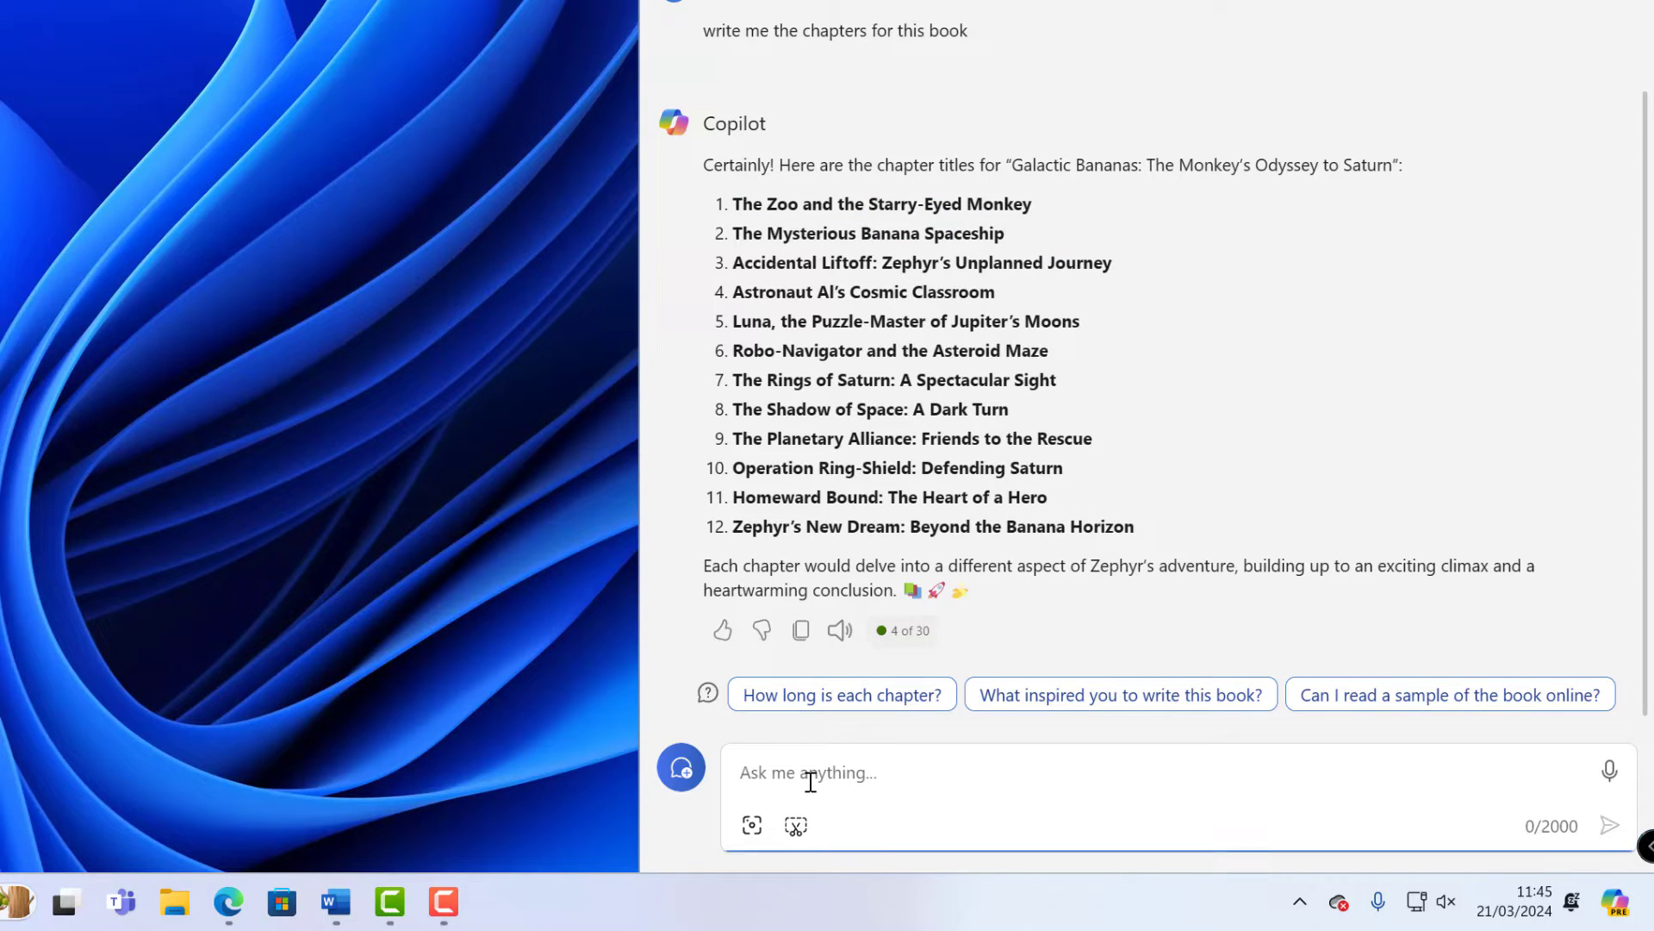
Step: Ask Copilot to write Chapter 1, pasting in the copied title 'The Zoo and the Starry-Eyed Monkey'
{"action": "type", "text": "w"}
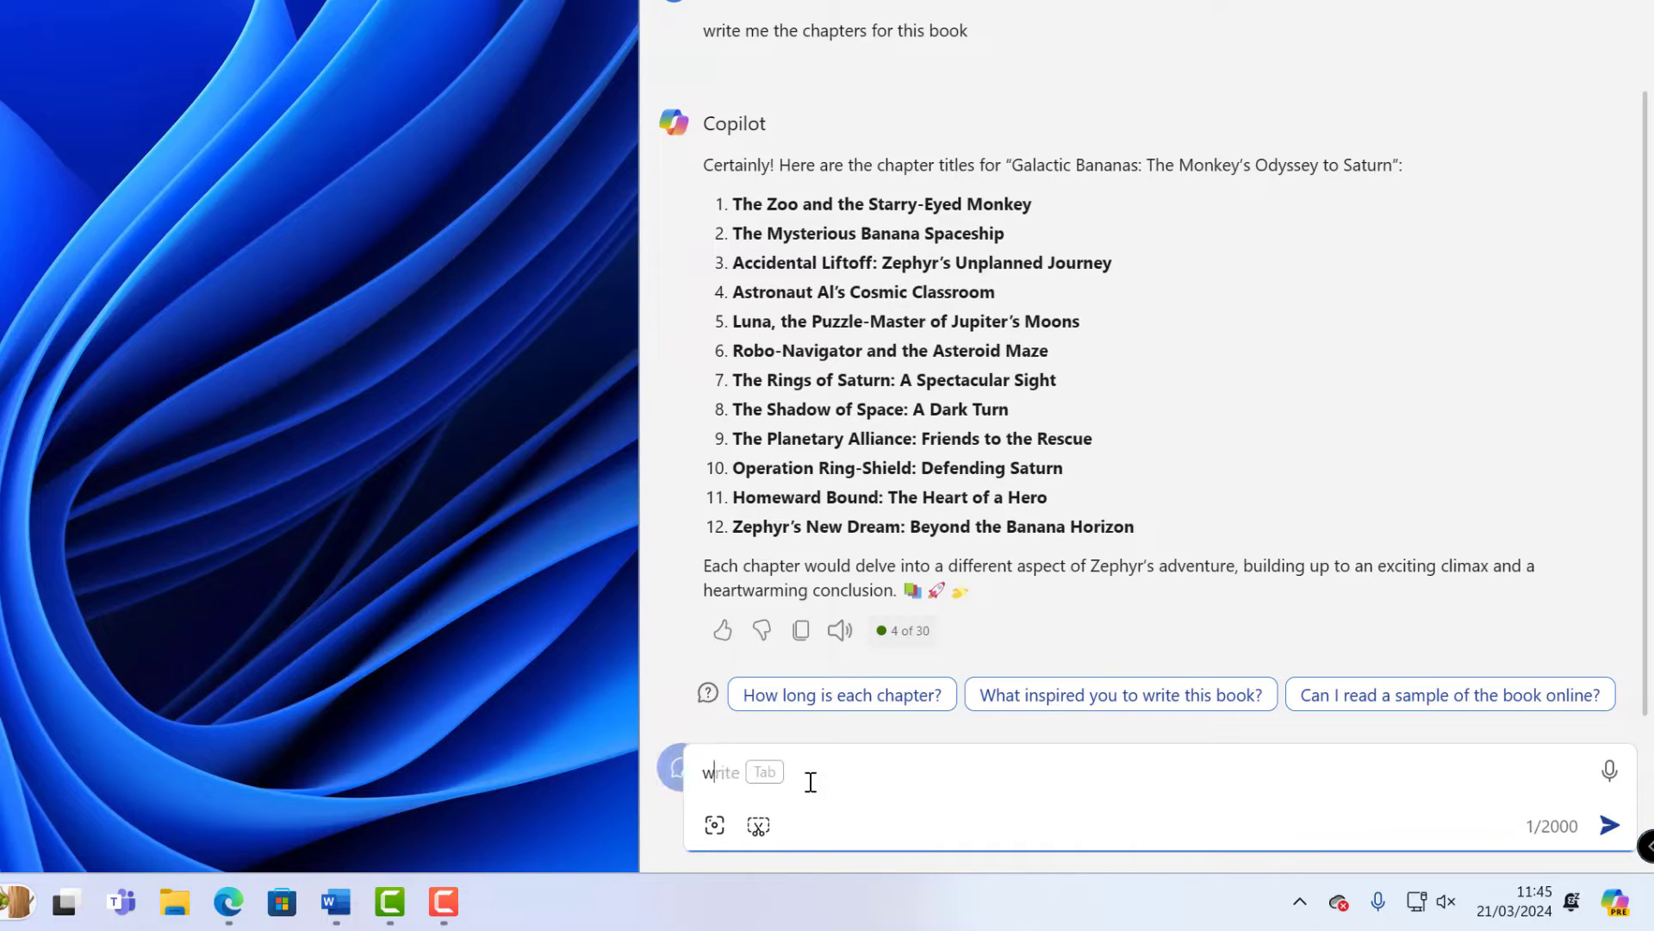
{"action": "type", "text": "rite me chga"}
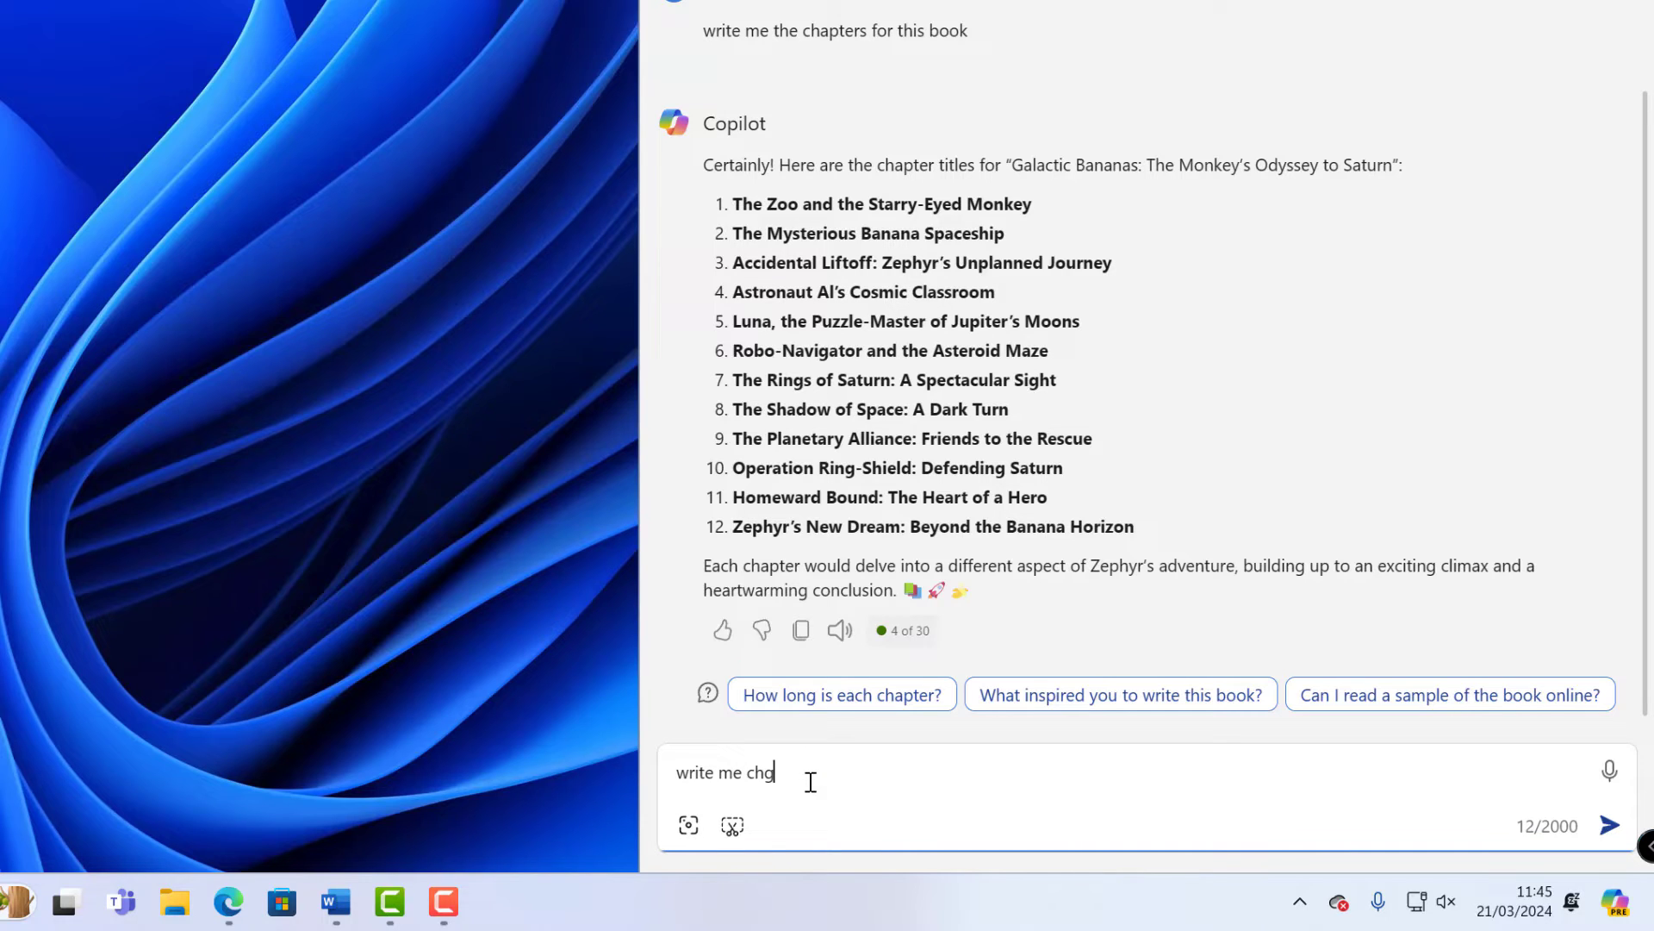
{"action": "key", "text": "BackSpace"}
{"action": "key", "text": "BackSpace"}
{"action": "type", "text": "apter 1 :"}
{"action": "key", "text": "ctrl+v"}
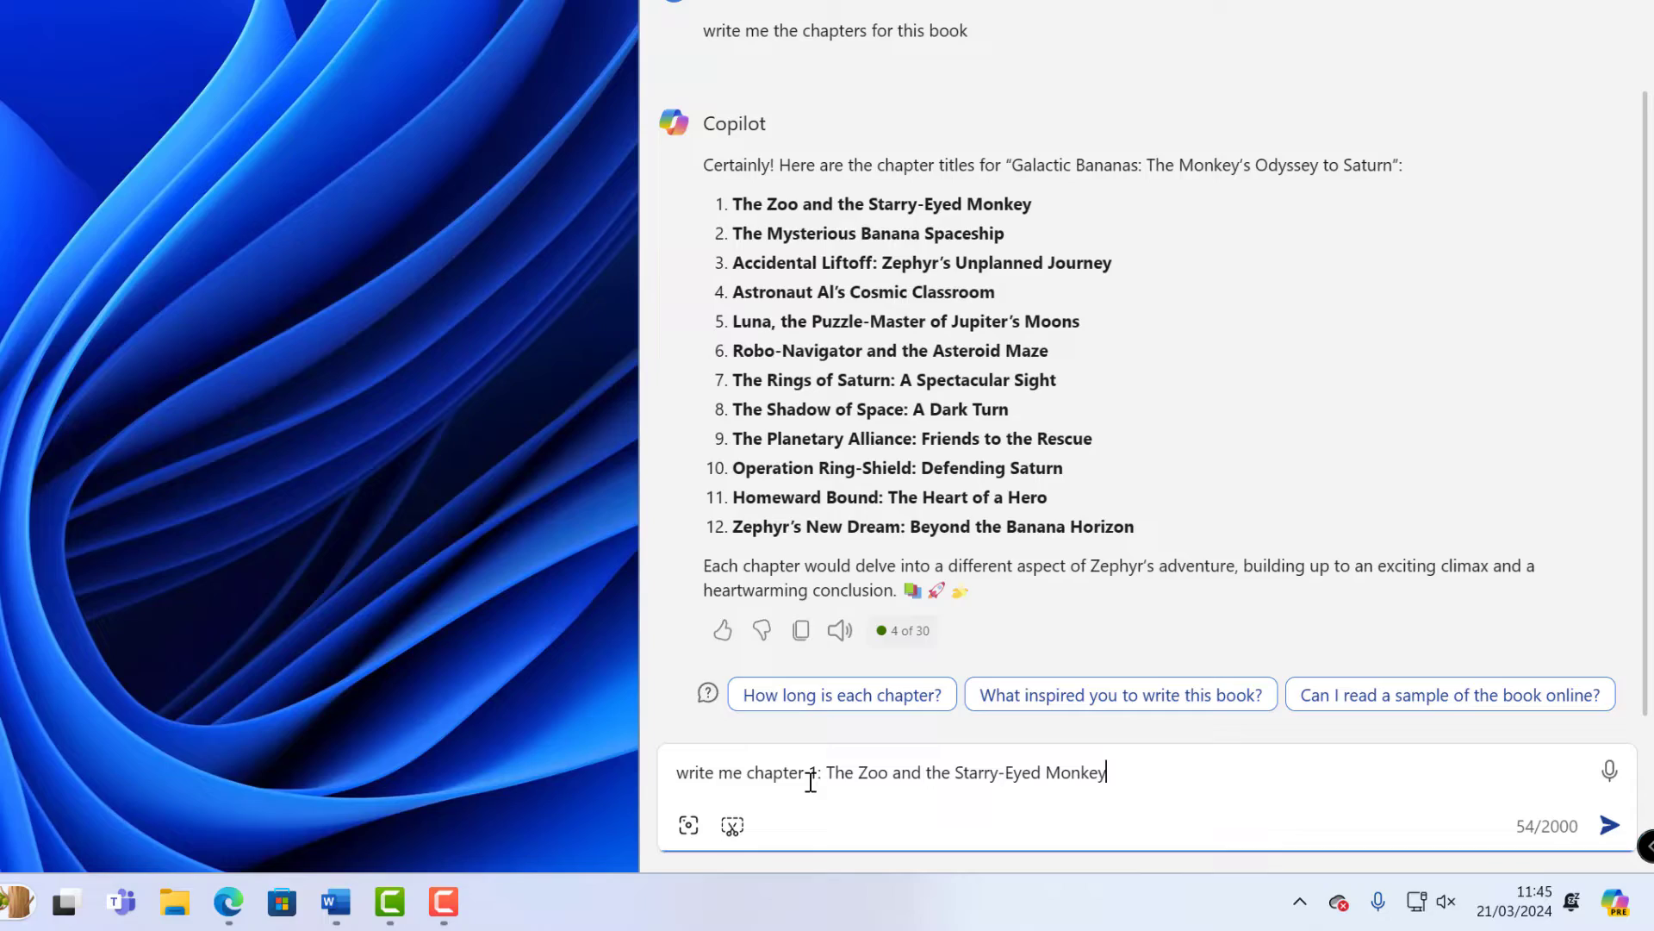
{"action": "key", "text": "Return"}
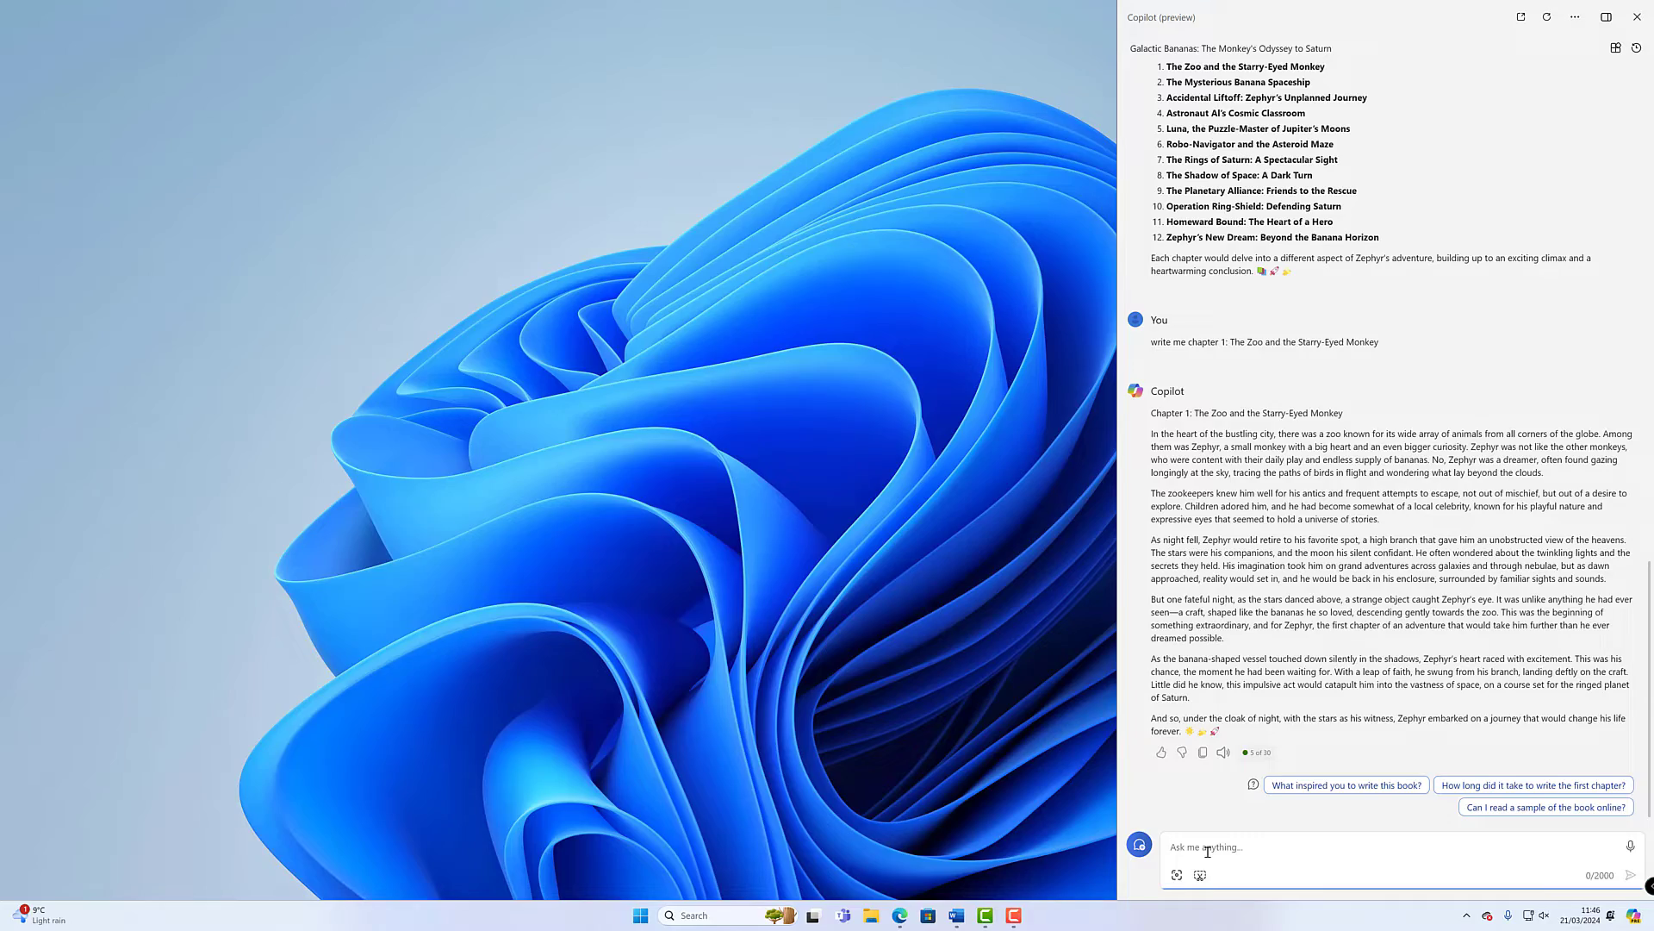
Step: Ask Copilot to 'draw me a book cover for this book'
{"action": "type", "text": "draw "}
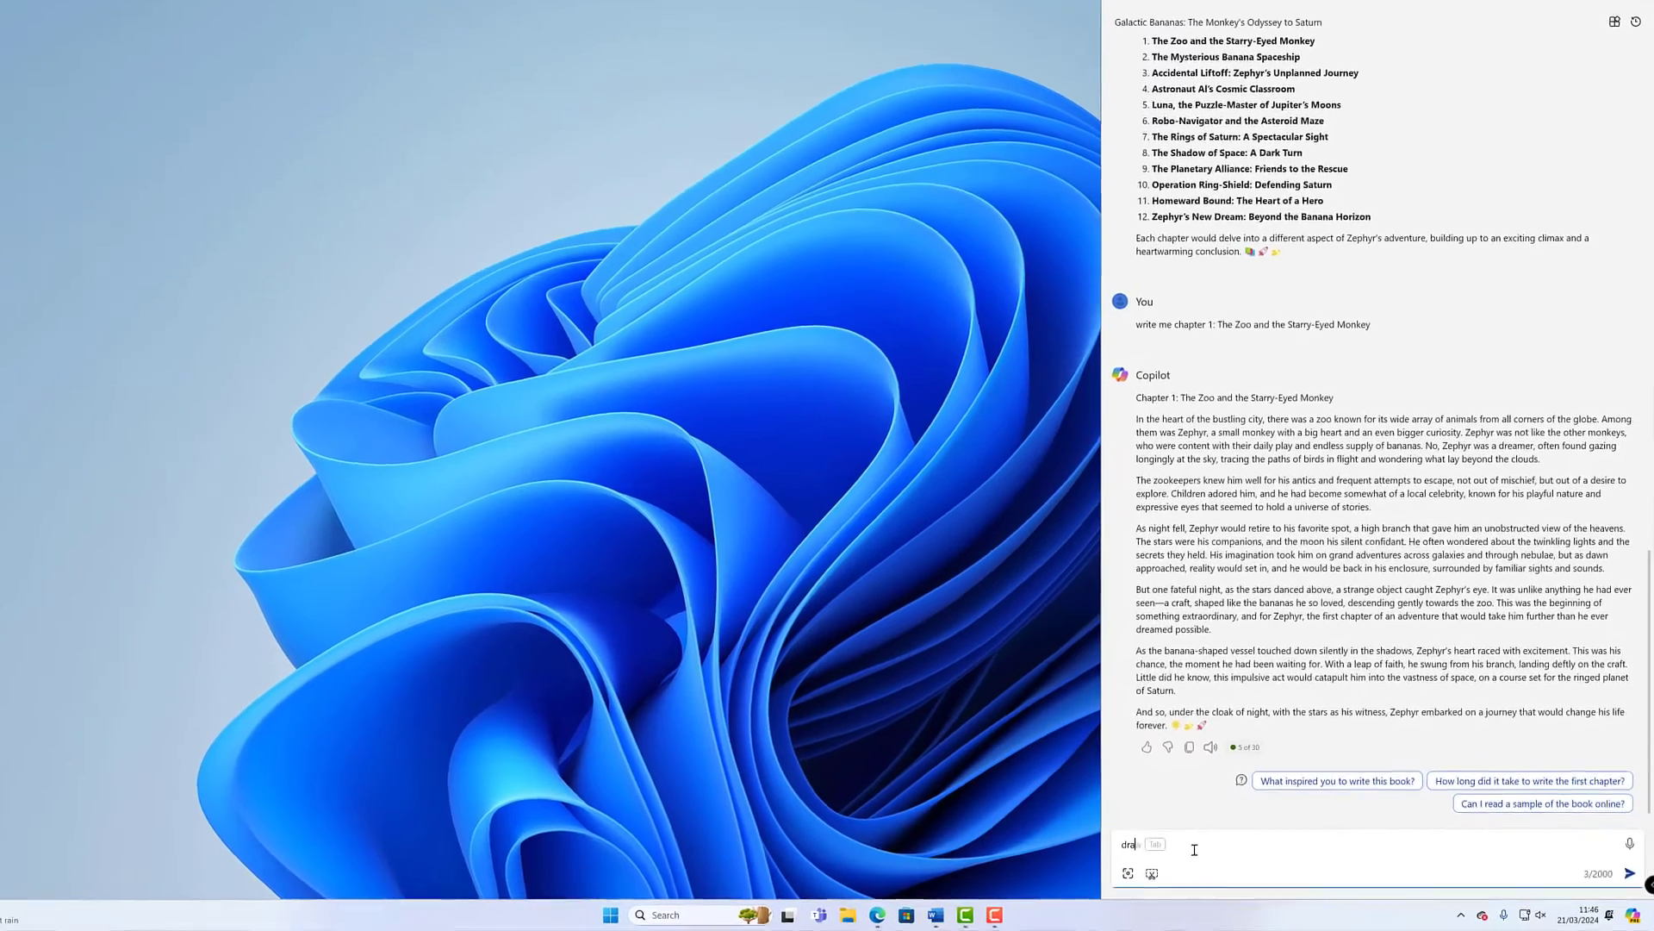
{"action": "type", "text": "me a book "}
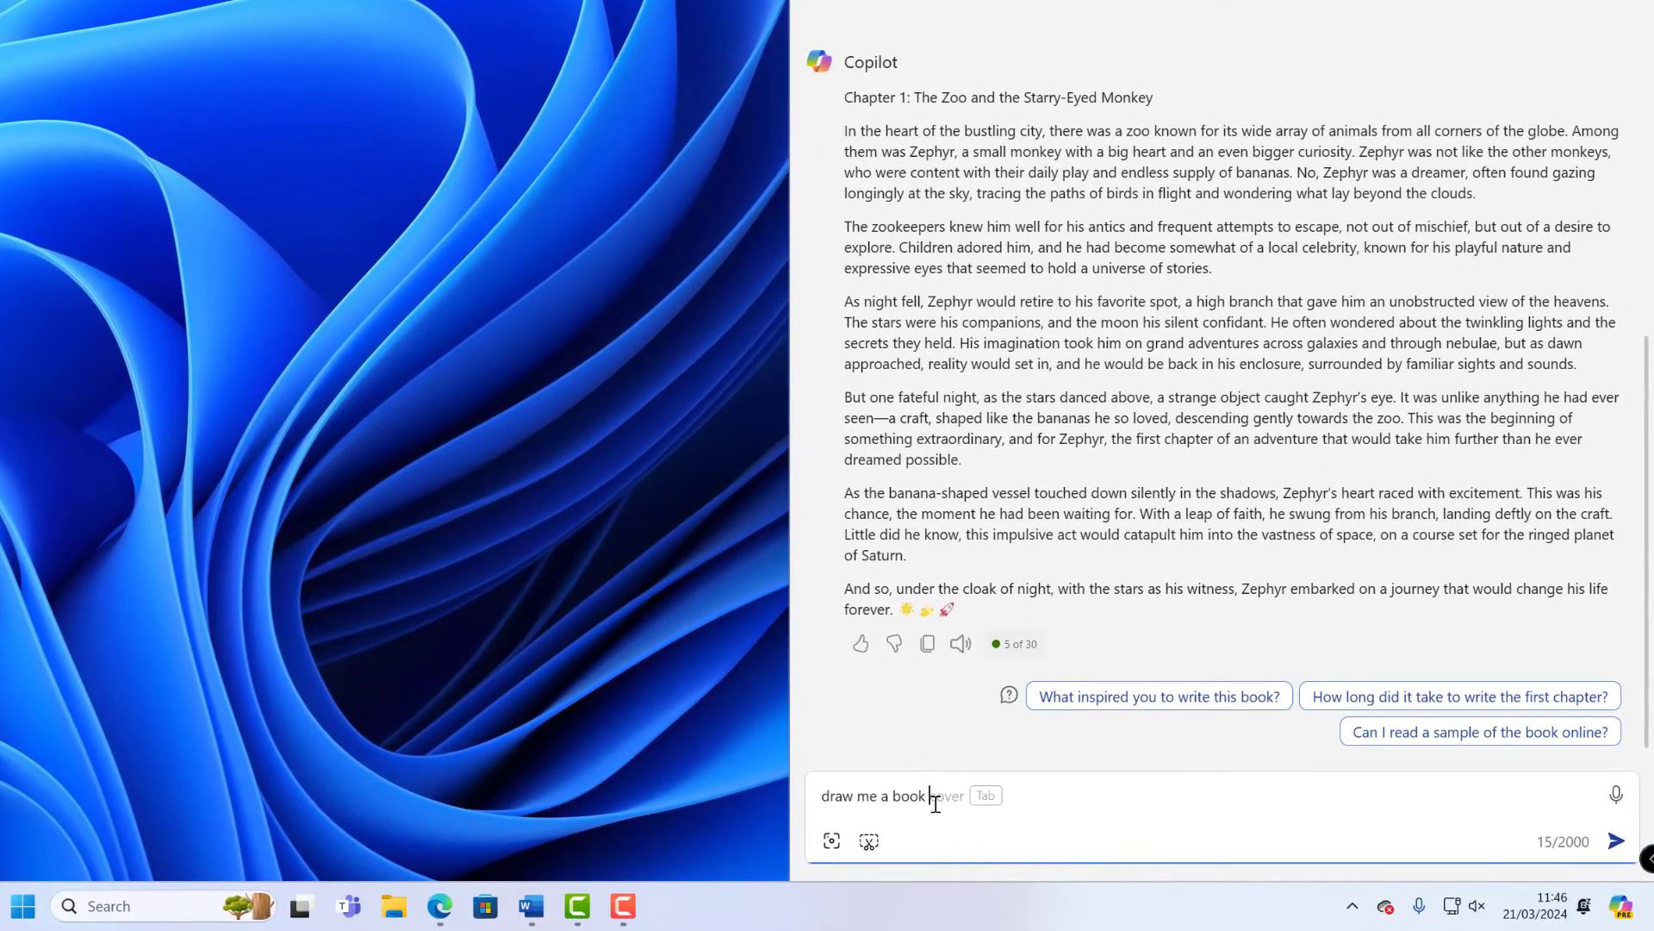
{"action": "type", "text": "cover "}
{"action": "type", "text": "for this boo"}
{"action": "type", "text": "k"}
{"action": "key", "text": "Return"}
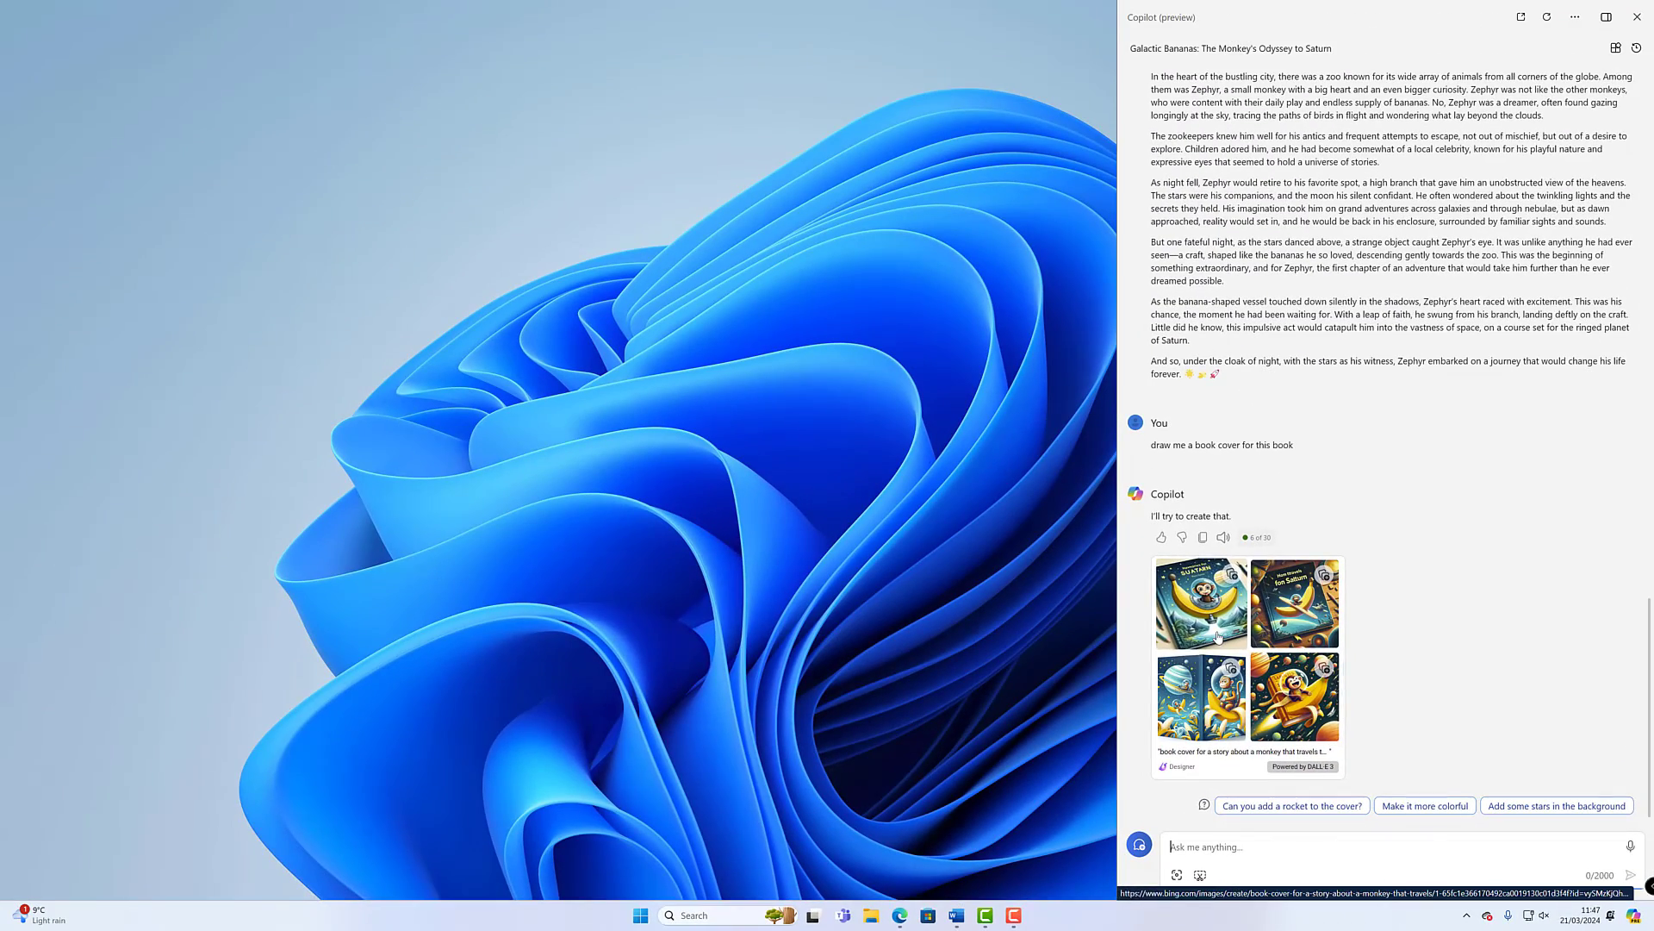
Step: Open each generated cover image full size in its own Image Creator tab
{"action": "left_click", "coordinate": [1314, 707]}
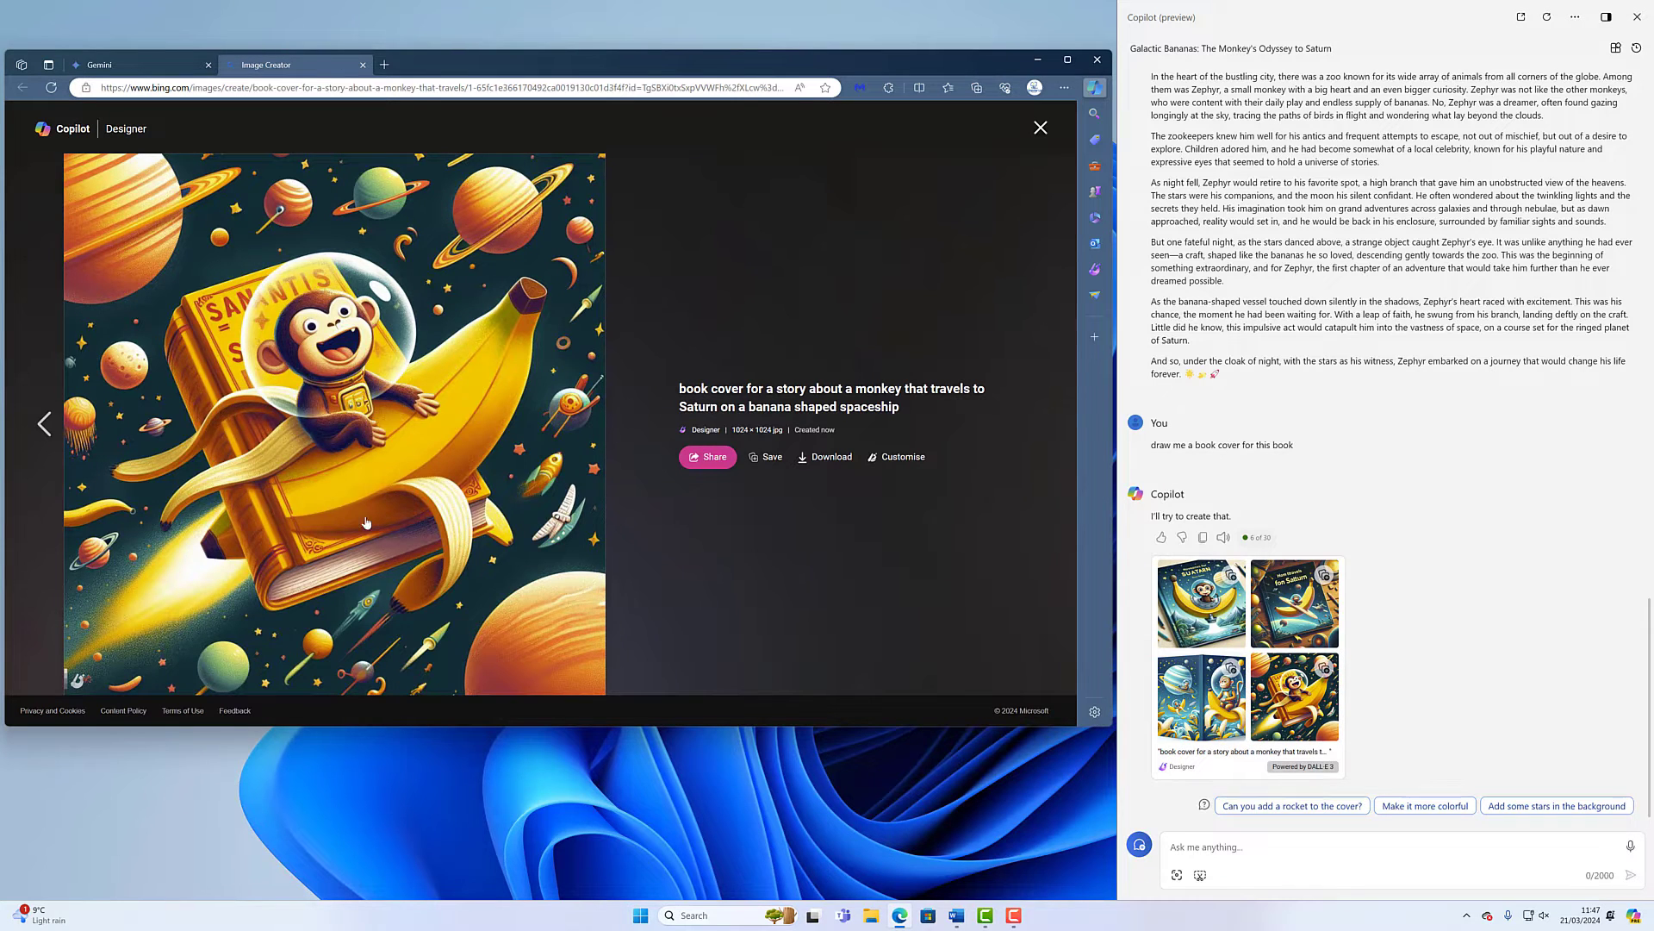
{"action": "left_click", "coordinate": [1231, 730]}
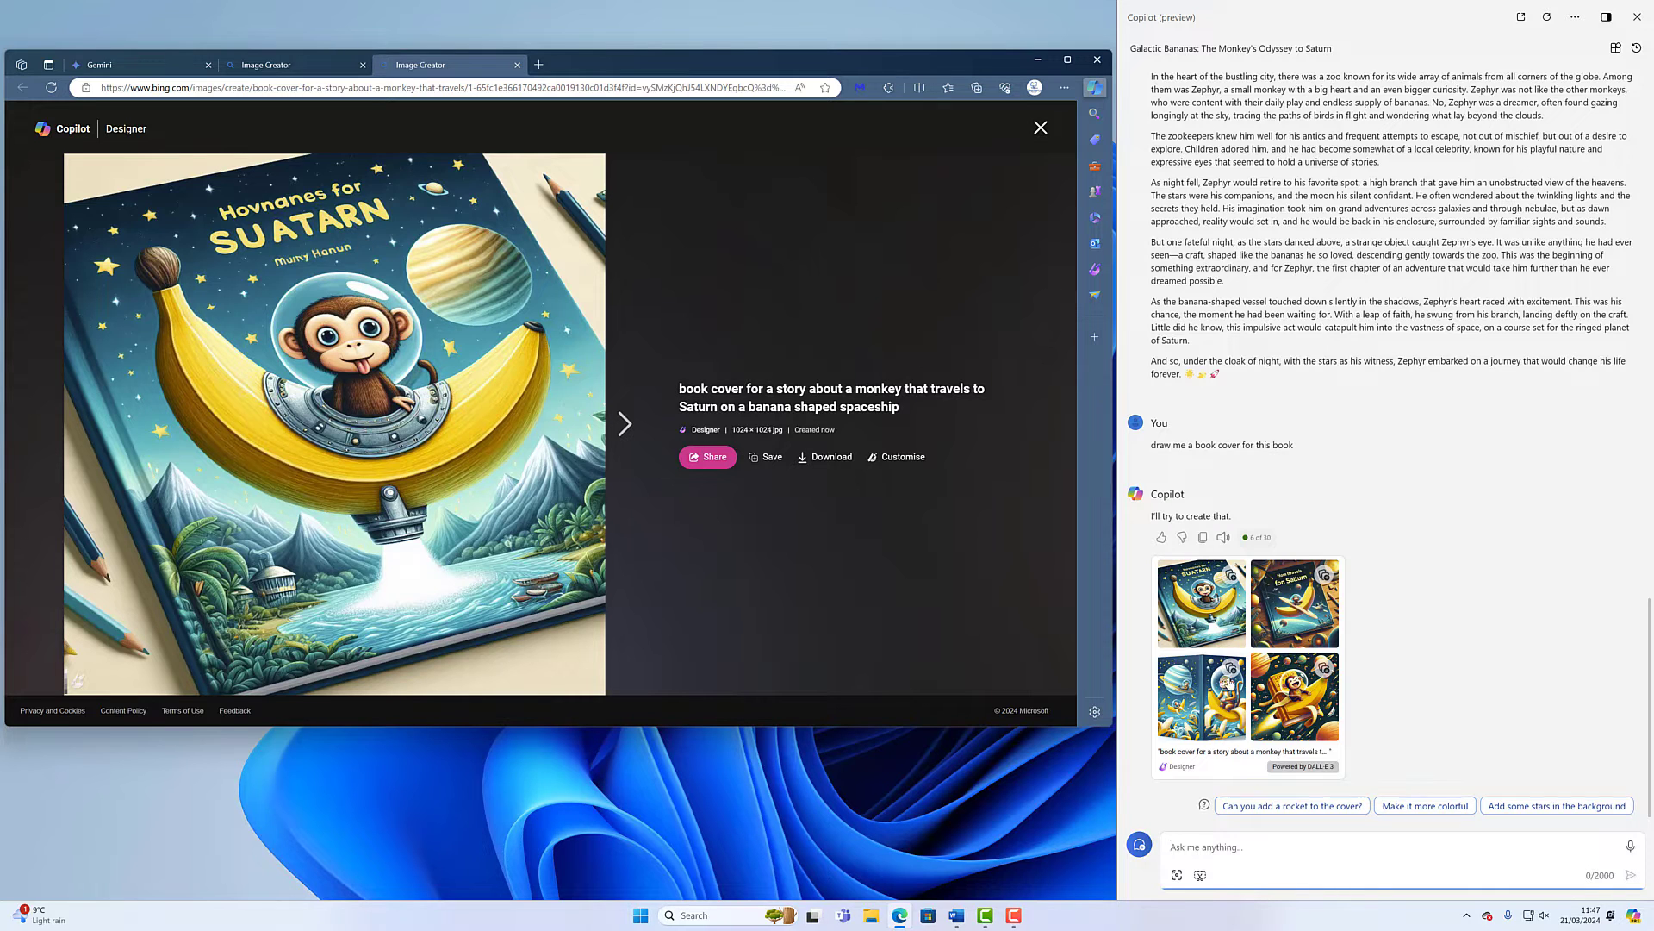
{"action": "left_click", "coordinate": [1294, 603]}
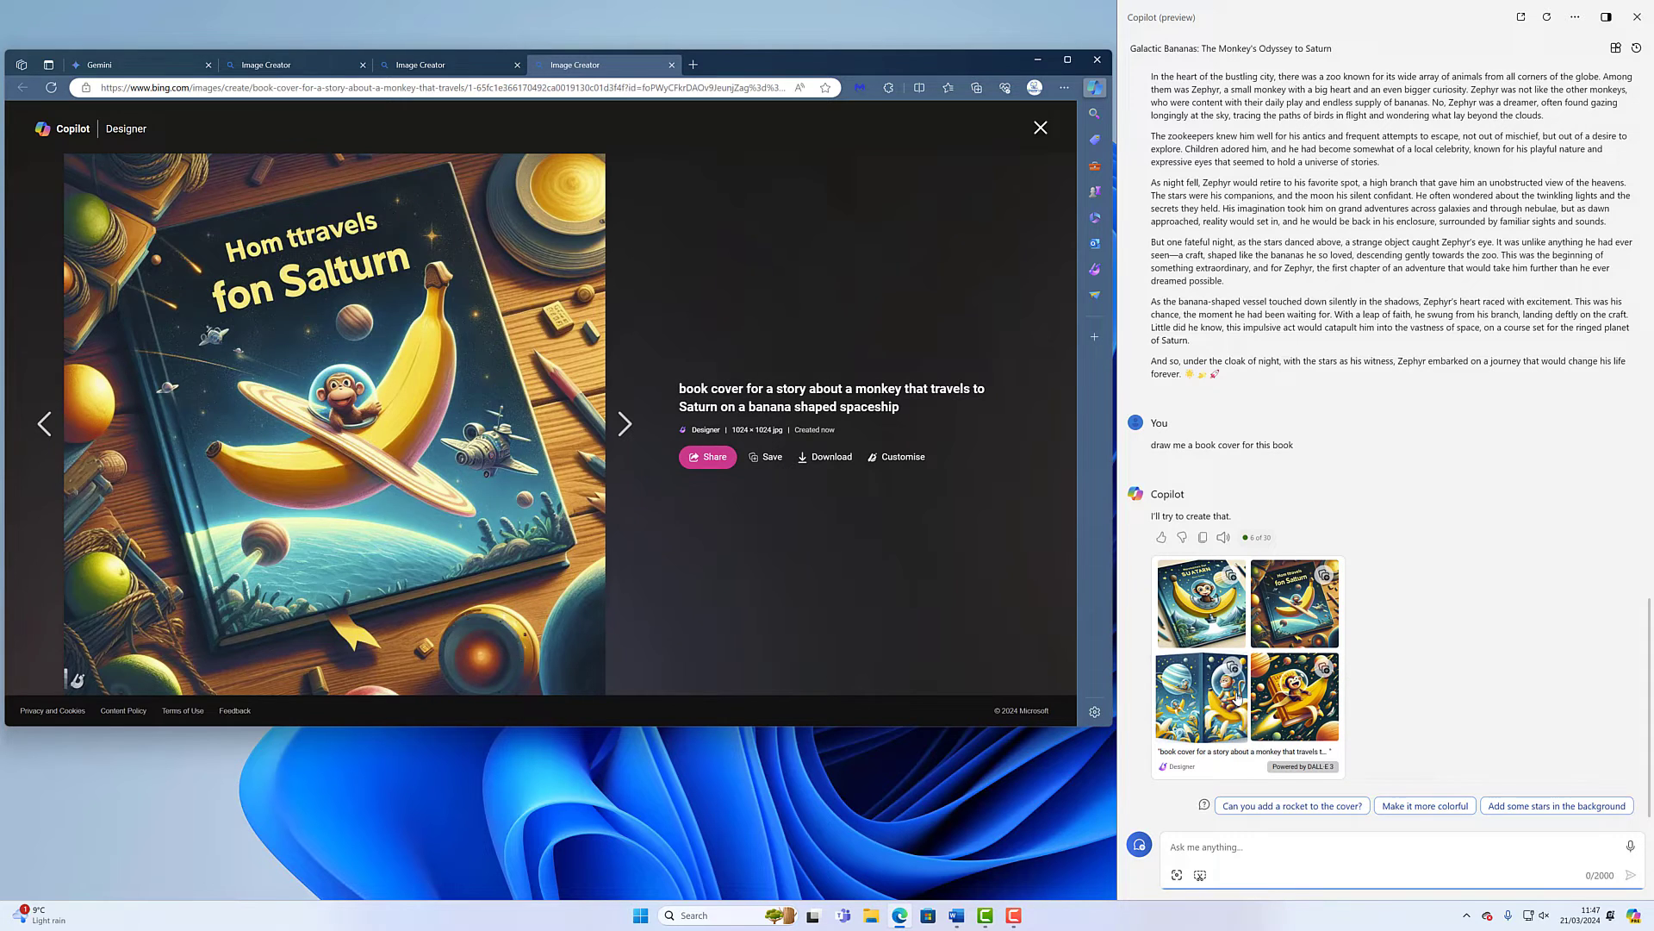
{"action": "left_click", "coordinate": [1202, 696]}
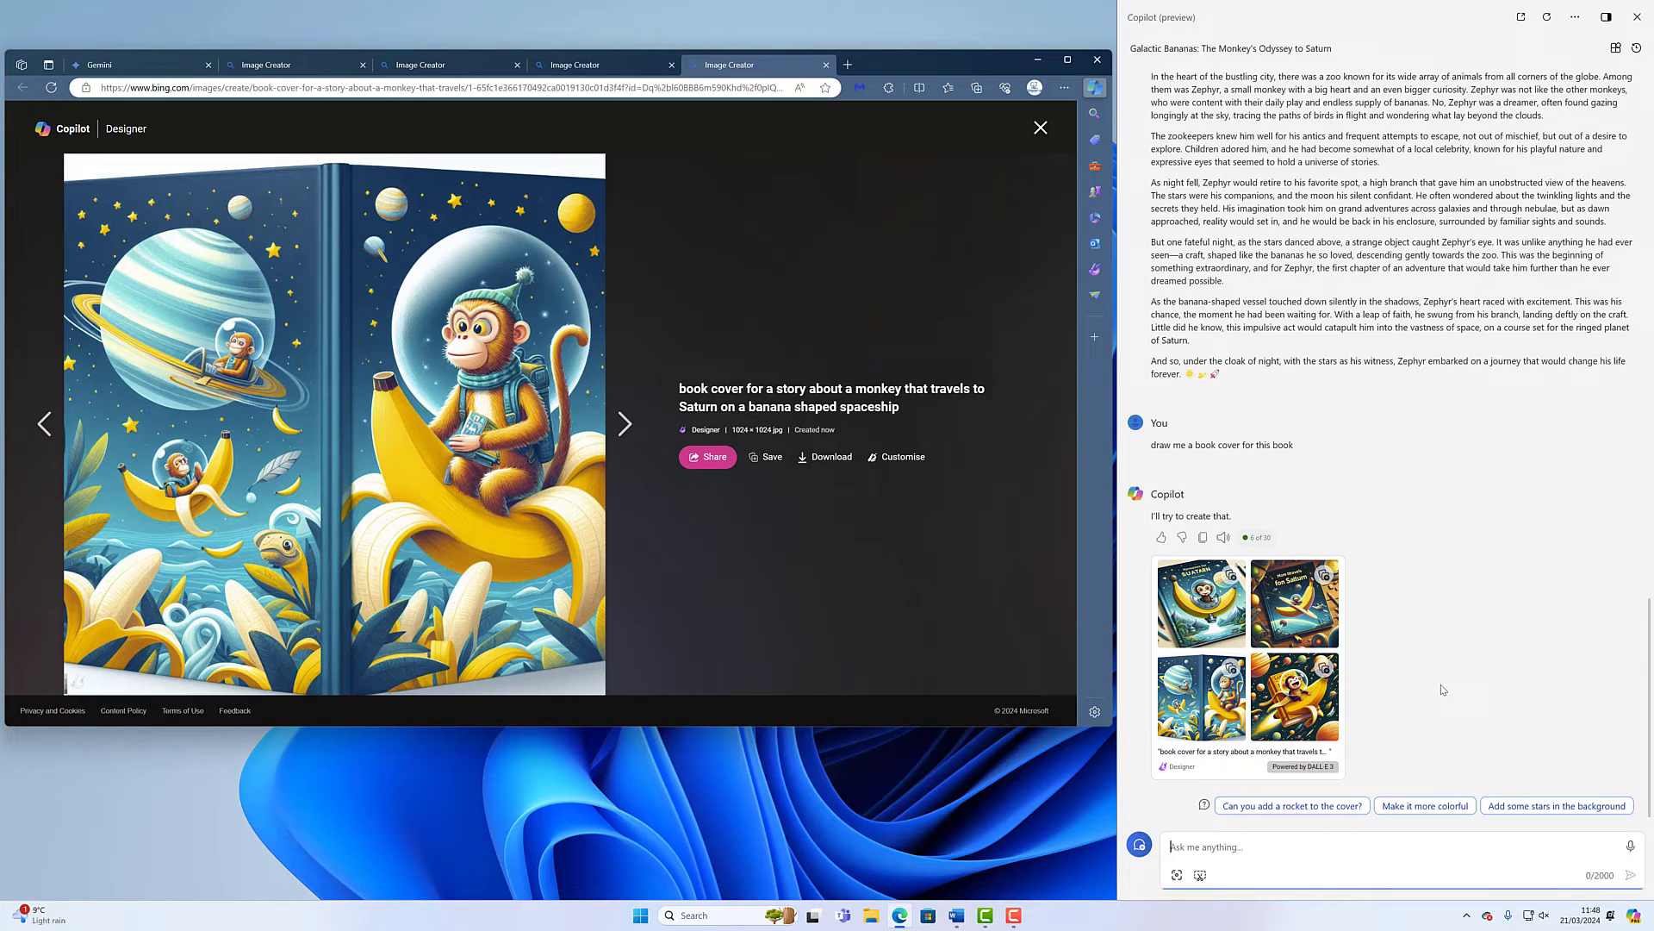
Step: Switch back to the blank Word document
{"action": "scroll", "coordinate": [1443, 689], "scroll_direction": "up", "scroll_amount": 15}
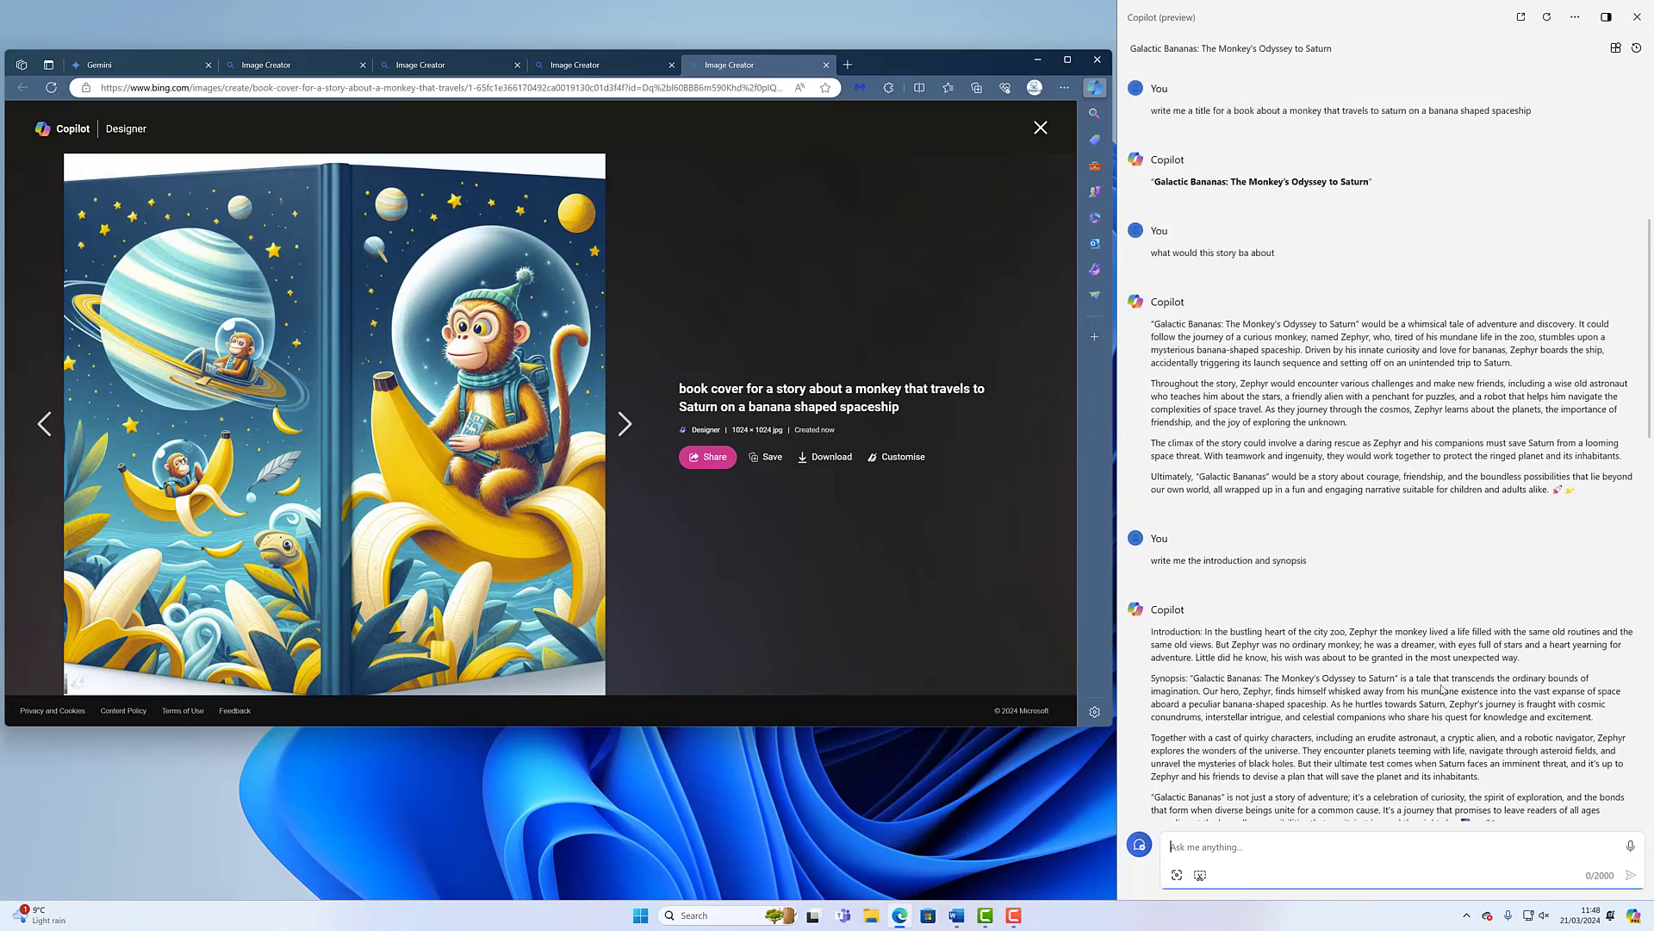
{"action": "scroll", "coordinate": [1442, 689], "scroll_direction": "up", "scroll_amount": 3}
{"action": "left_click", "coordinate": [955, 914]}
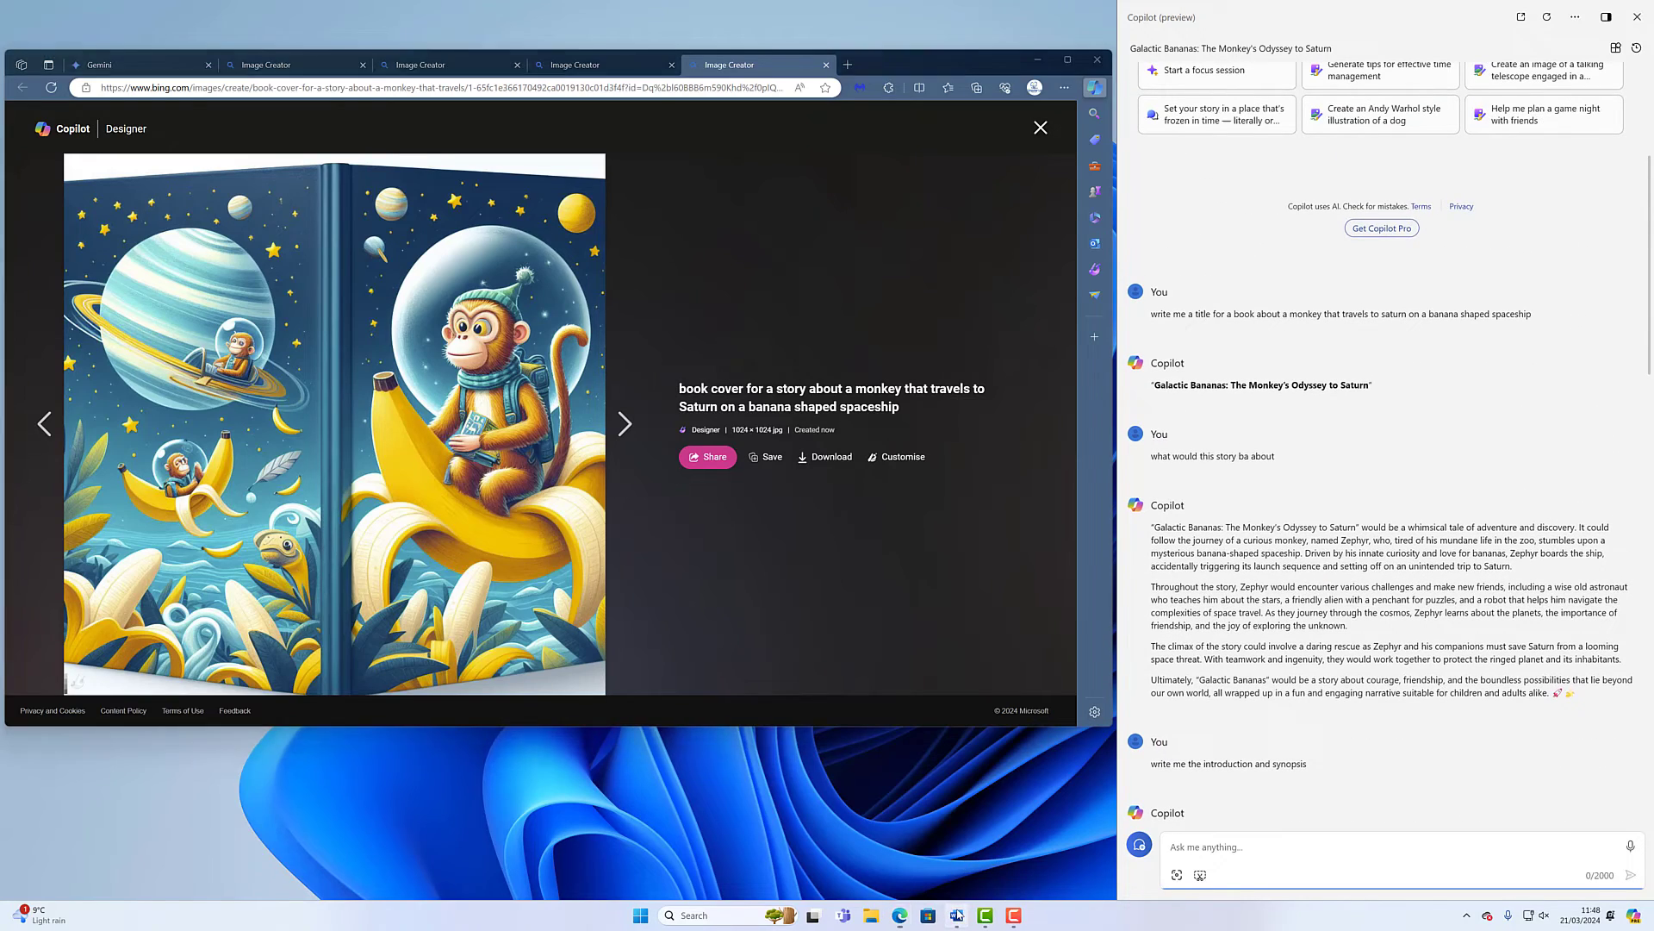
Step: Copy the title 'Galactic Bananas: The Monkey's Odyssey to Saturn' from Copilot and paste it into Word as plain text
{"action": "scroll", "coordinate": [1208, 293], "scroll_direction": "up", "scroll_amount": 3}
{"action": "scroll", "coordinate": [1208, 293], "scroll_direction": "up", "scroll_amount": 2}
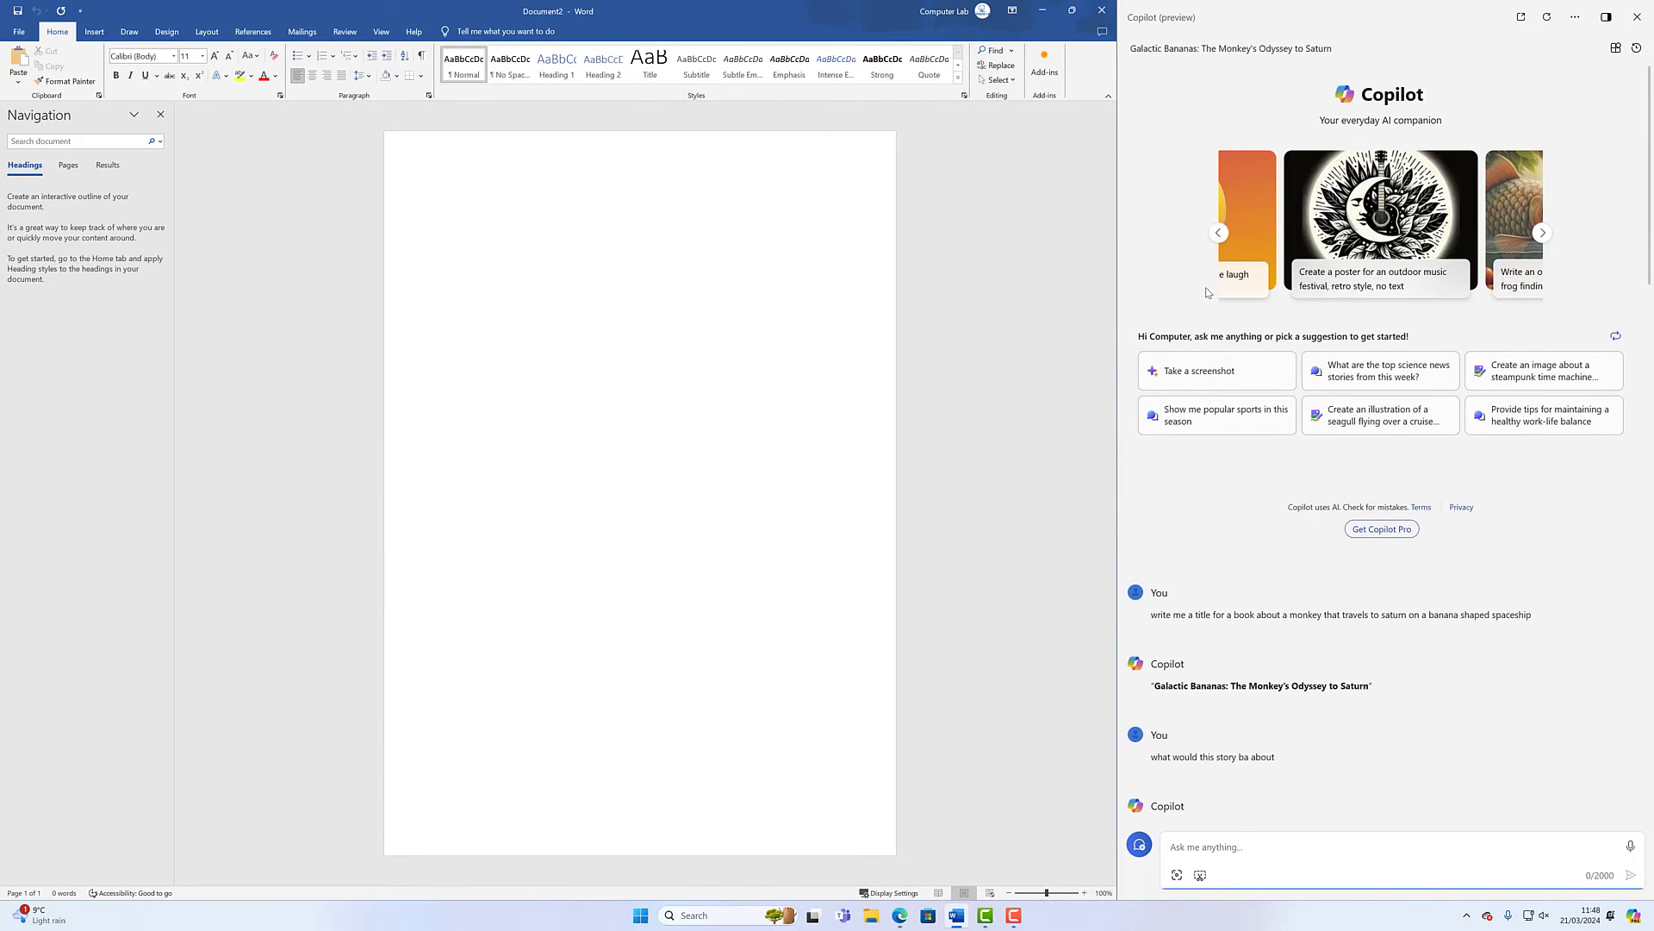
{"action": "scroll", "coordinate": [1232, 302], "scroll_direction": "down", "scroll_amount": 5}
{"action": "mouse_move", "coordinate": [1198, 345]}
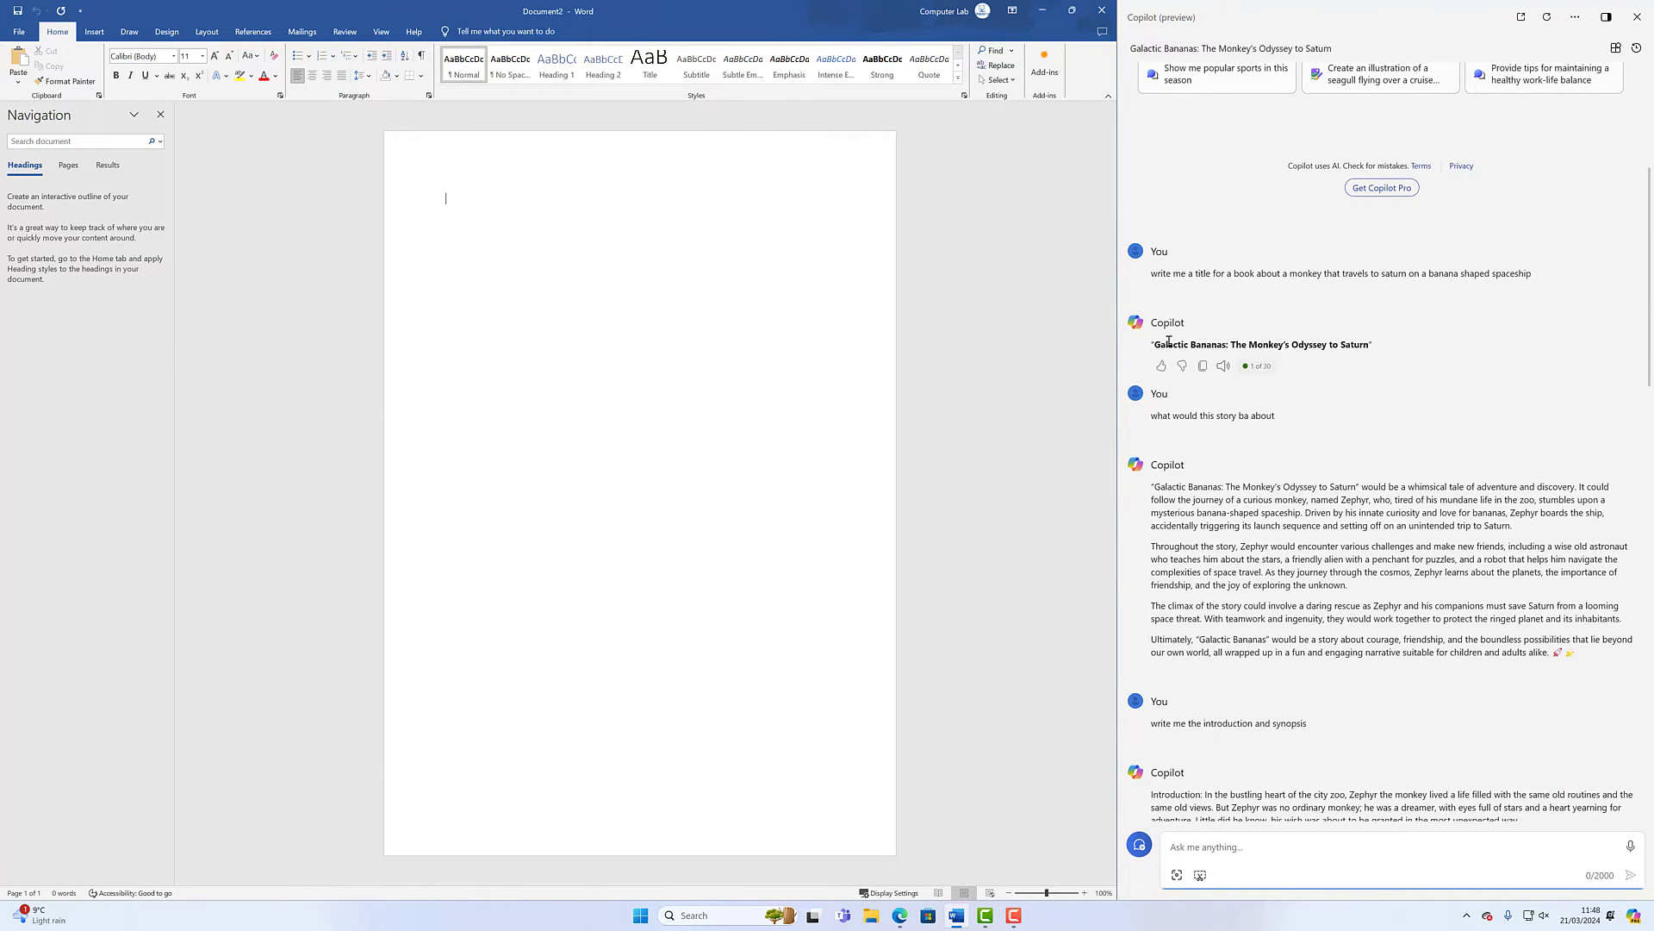
{"action": "left_click_drag", "start_coordinate": [1153, 346], "coordinate": [1378, 355]}
{"action": "key", "text": "super+c"}
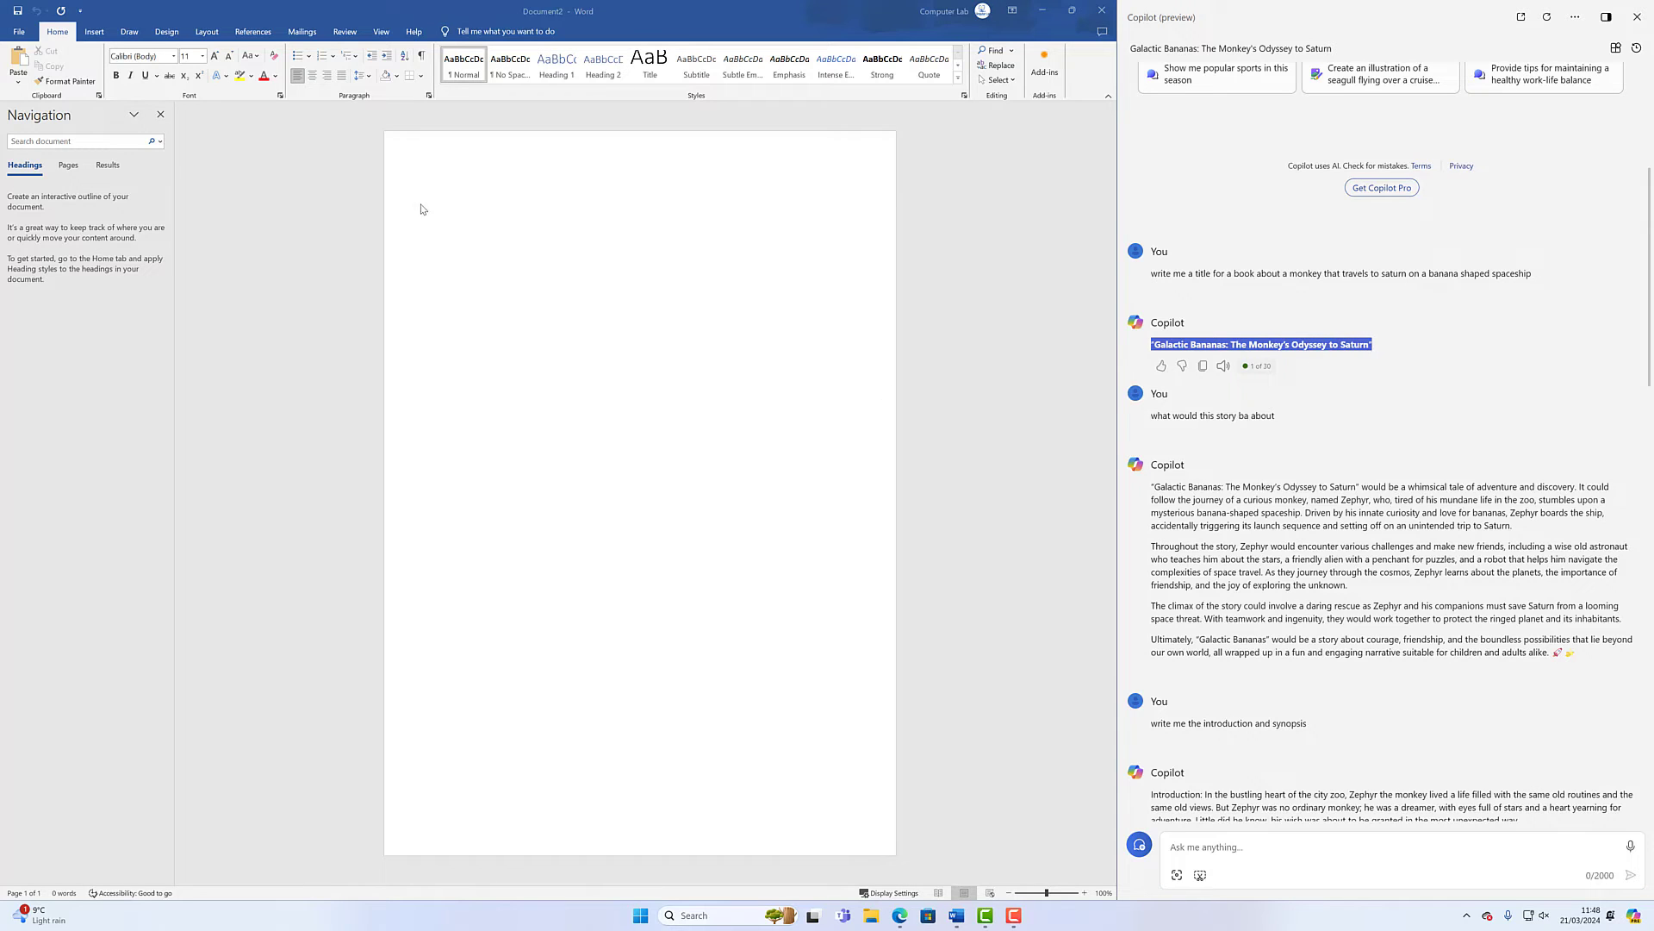
{"action": "right_click", "coordinate": [464, 230]}
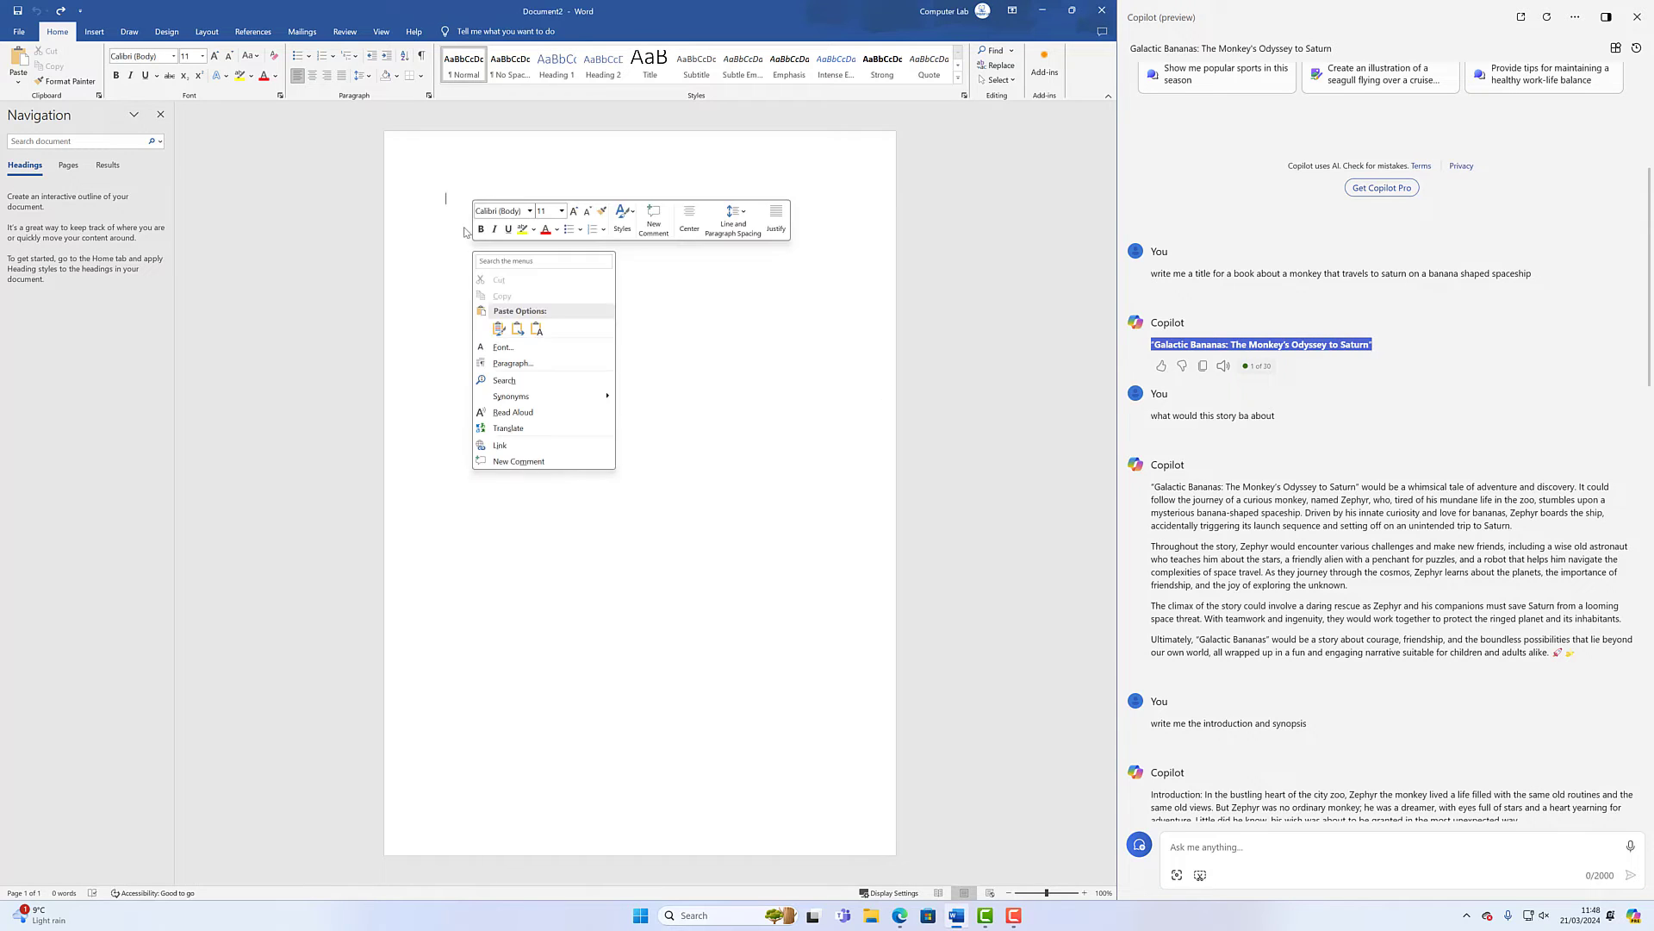
{"action": "left_click", "coordinate": [537, 328]}
Step: Format the title line in Title style, centre it, and add an empty paragraph below
{"action": "triple_click", "coordinate": [518, 200]}
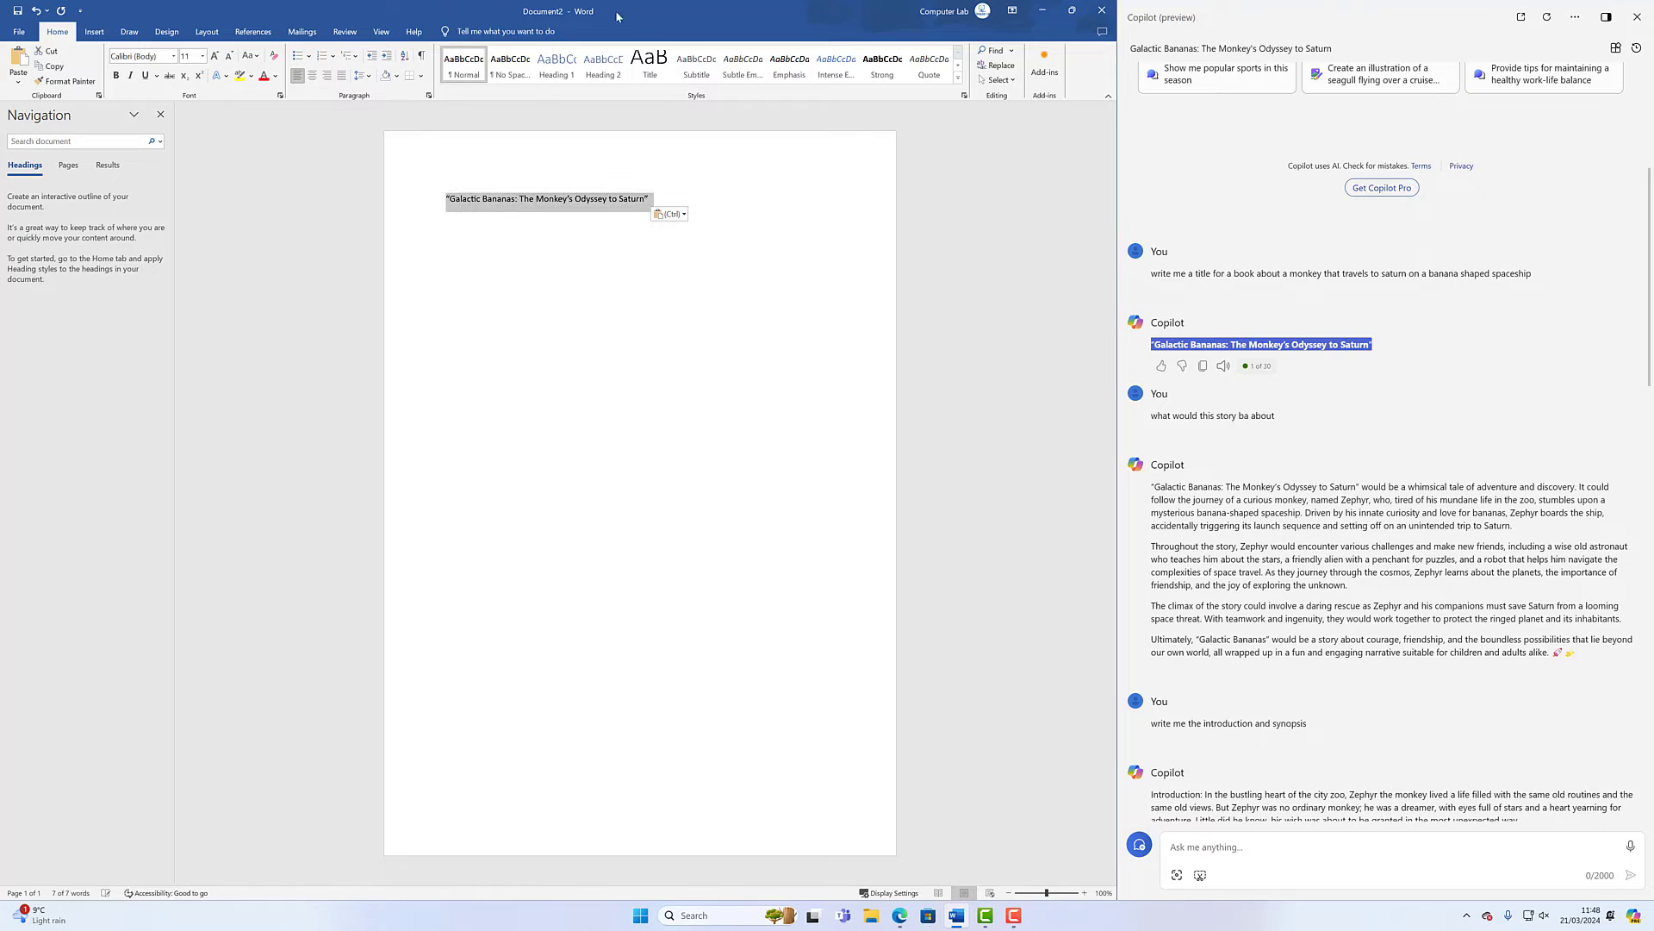
{"action": "left_click", "coordinate": [650, 65]}
{"action": "left_click", "coordinate": [313, 77]}
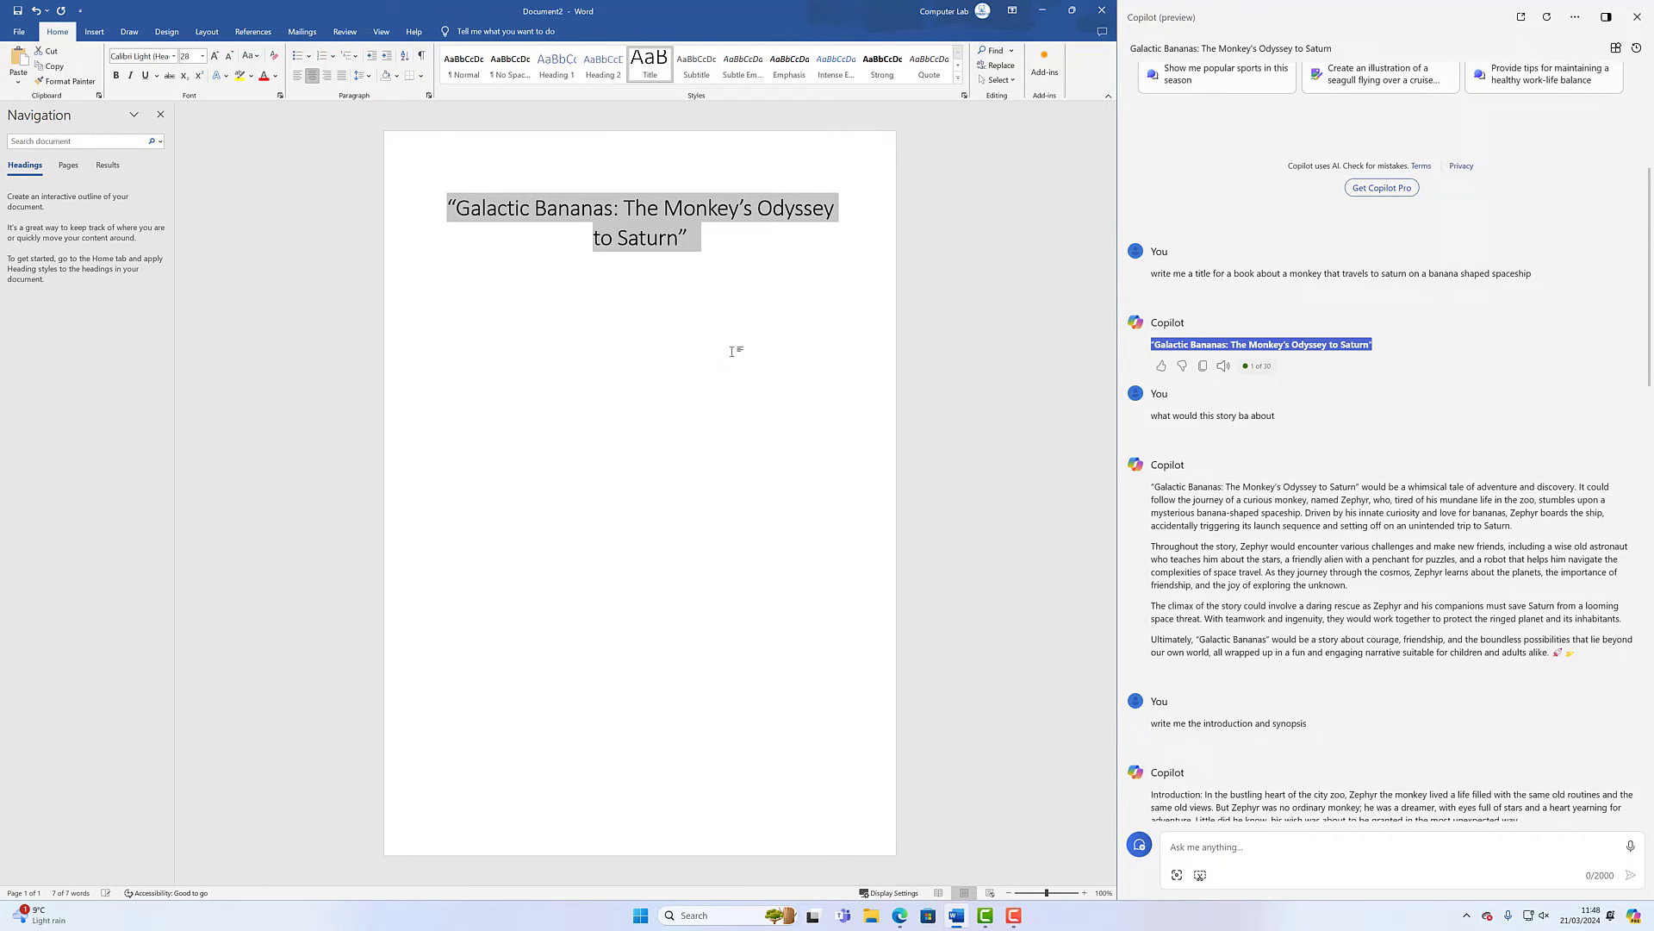
{"action": "left_click", "coordinate": [730, 253]}
{"action": "key", "text": "Return"}
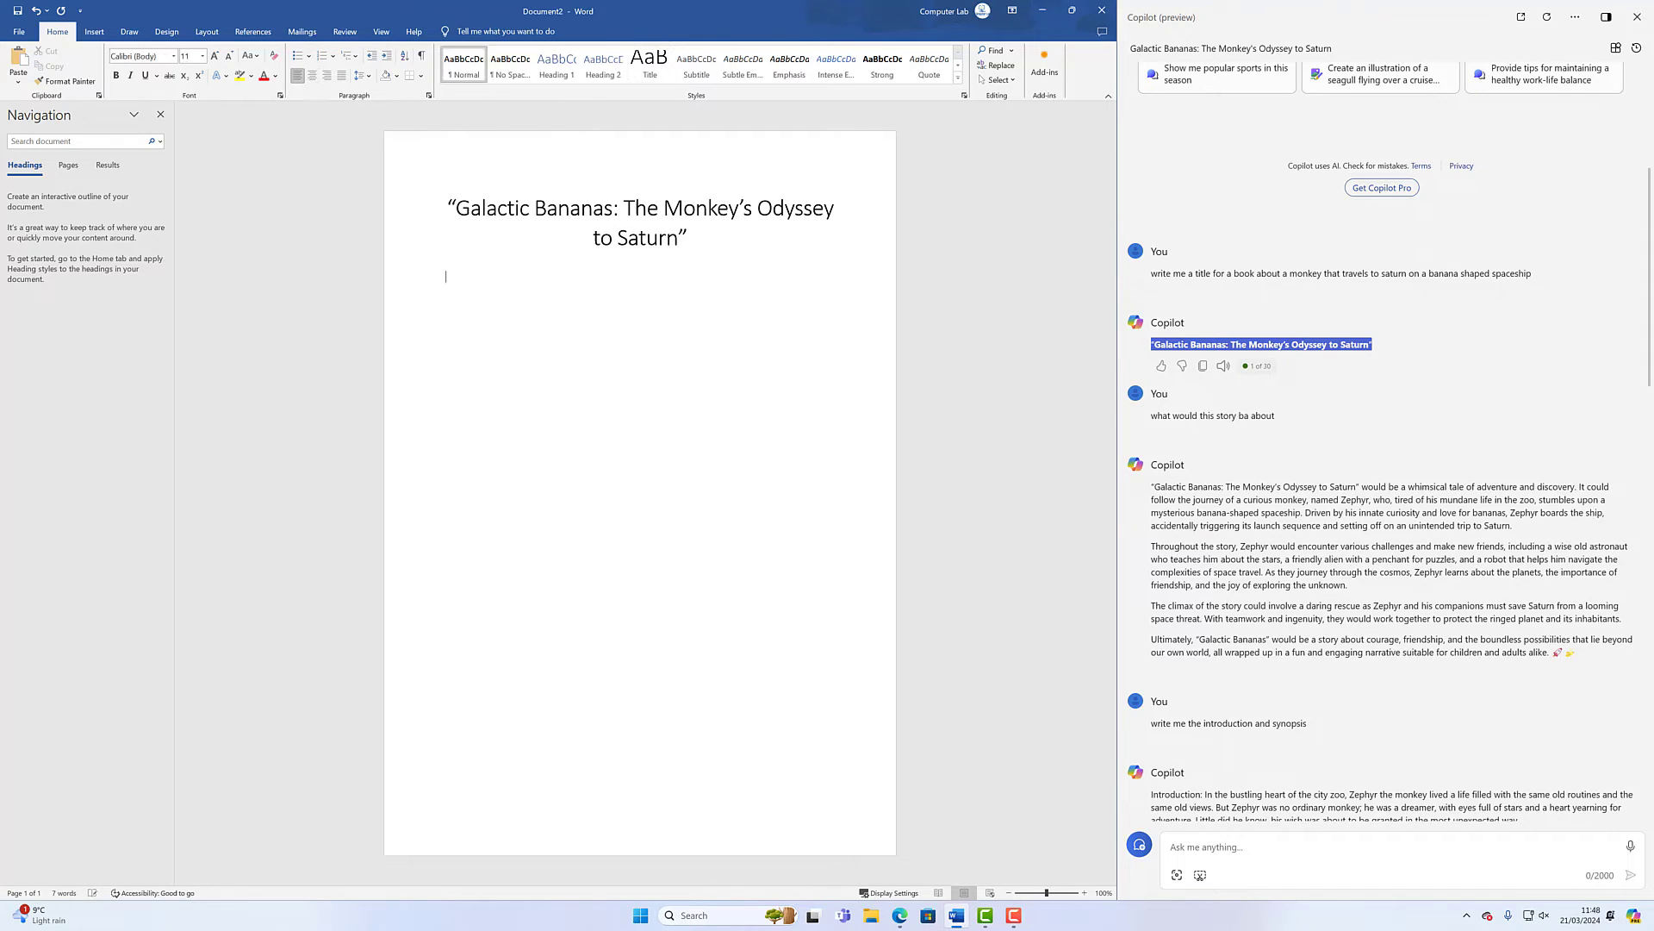
Step: Copy Copilot's introduction and synopsis reply and paste it into the empty paragraph under the title
{"action": "scroll", "coordinate": [1173, 484], "scroll_direction": "down", "scroll_amount": 6}
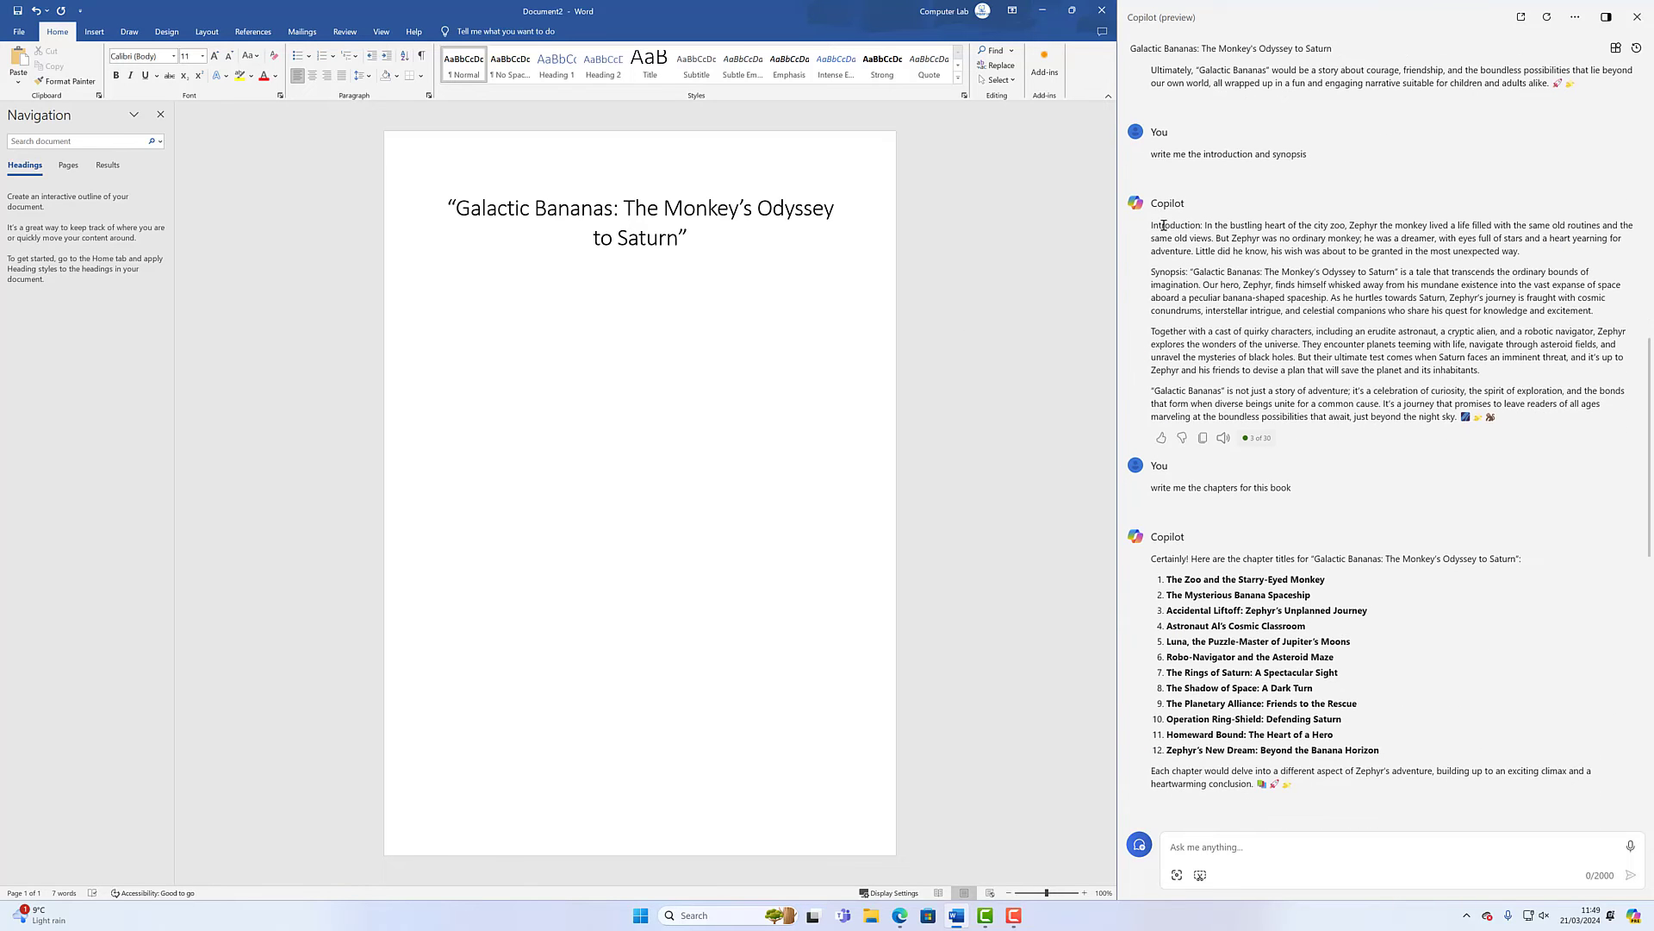
{"action": "left_click_drag", "start_coordinate": [1153, 226], "coordinate": [1505, 421]}
{"action": "right_click", "coordinate": [1411, 318]}
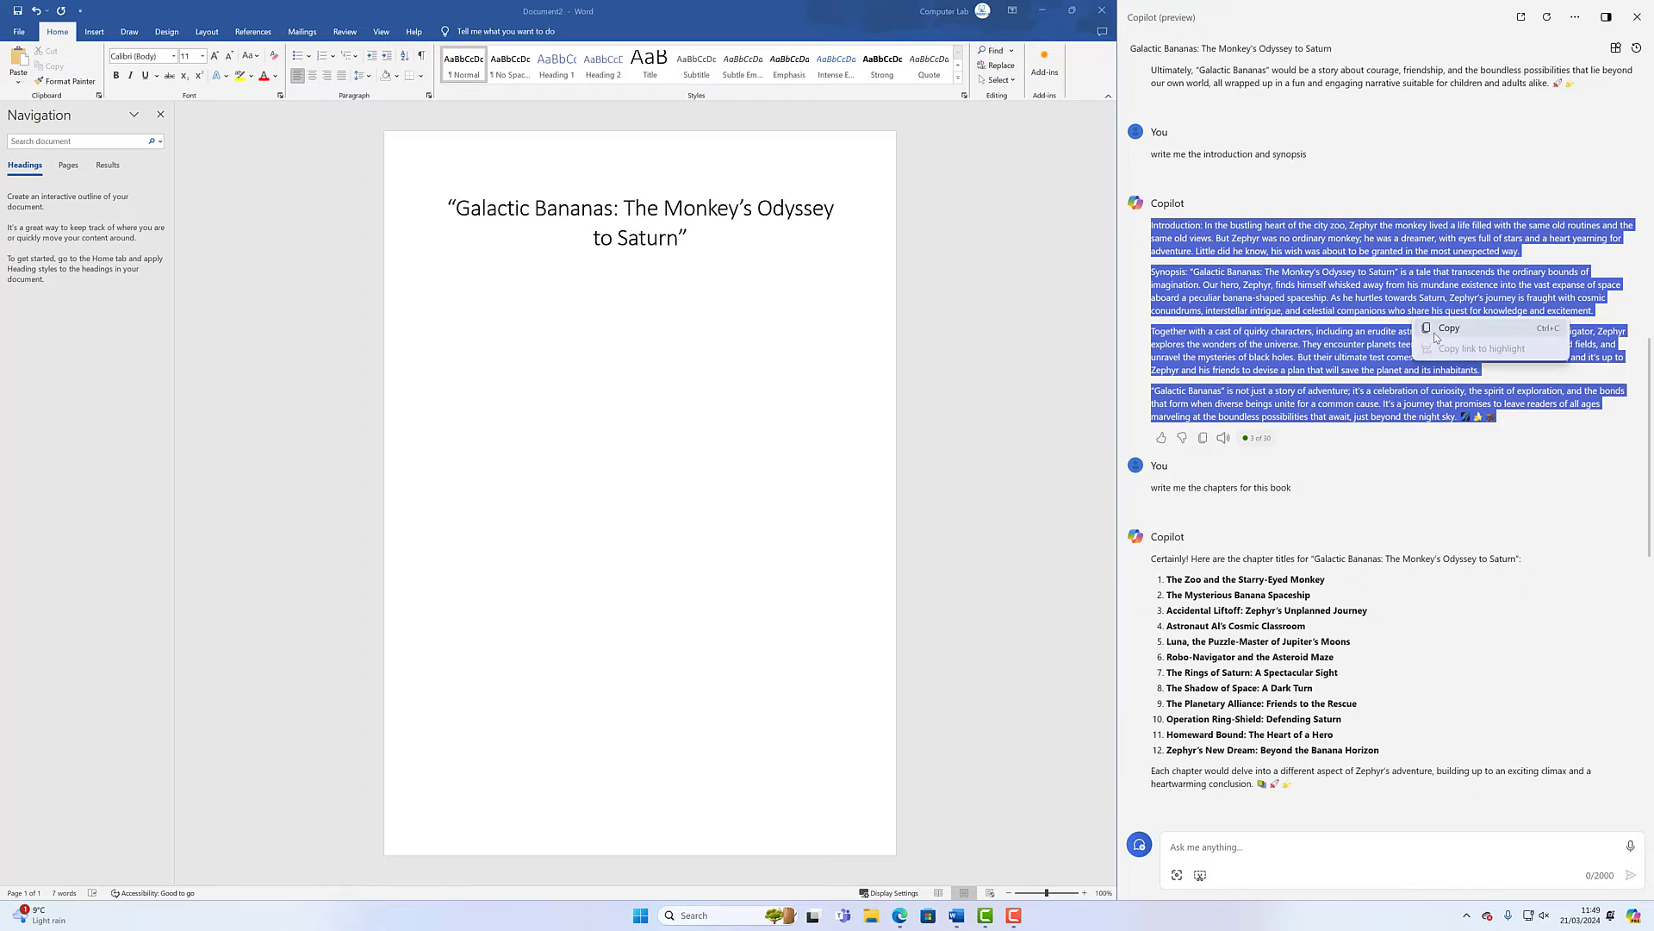
{"action": "left_click", "coordinate": [1437, 331]}
{"action": "left_click", "coordinate": [492, 284]}
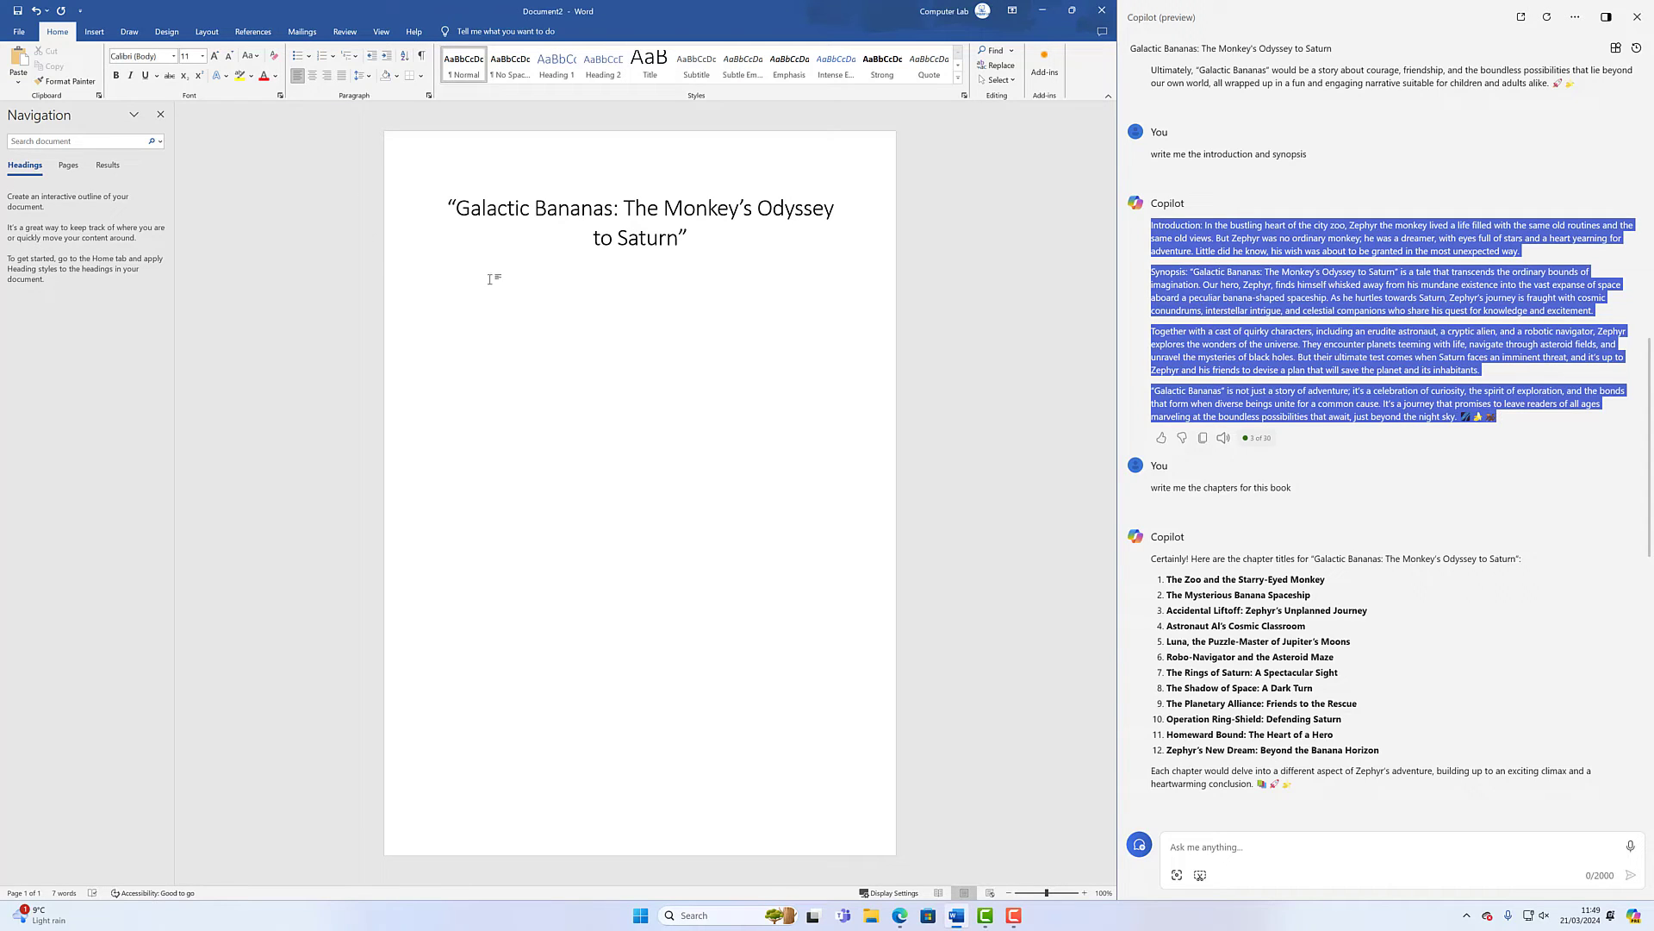
{"action": "right_click", "coordinate": [490, 279]}
{"action": "left_click", "coordinate": [551, 360]}
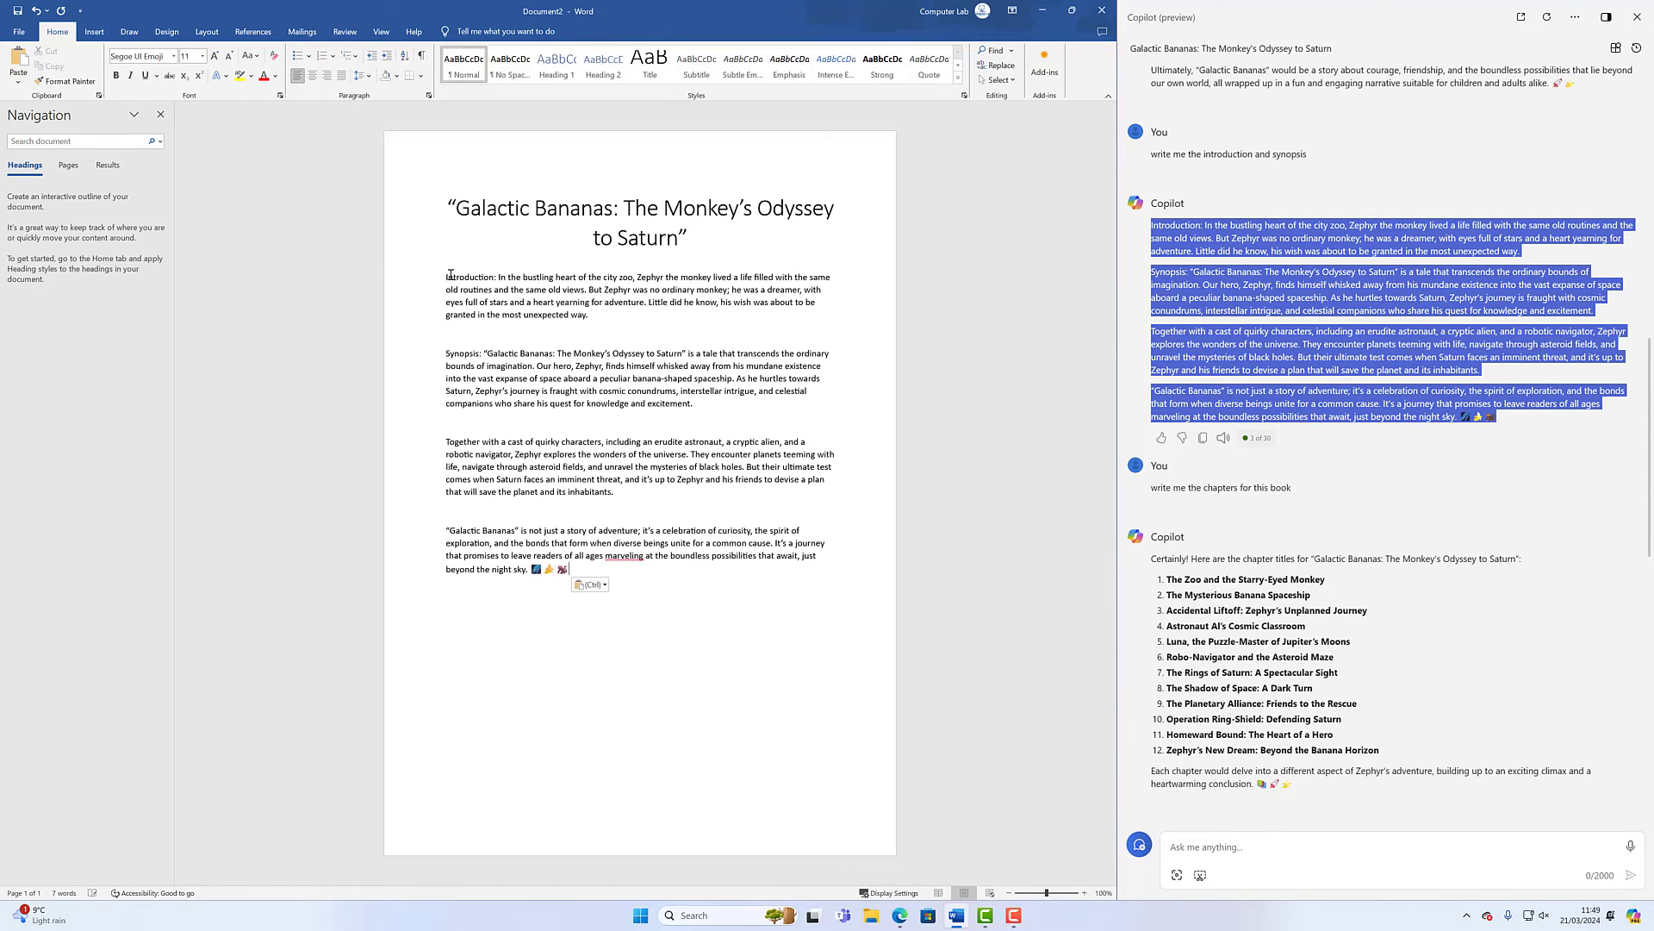
Step: Style 'Introduction:' and 'Synopsis:' as Subtitle headings on separate lines, then jump to the document end
{"action": "double_click", "coordinate": [479, 281]}
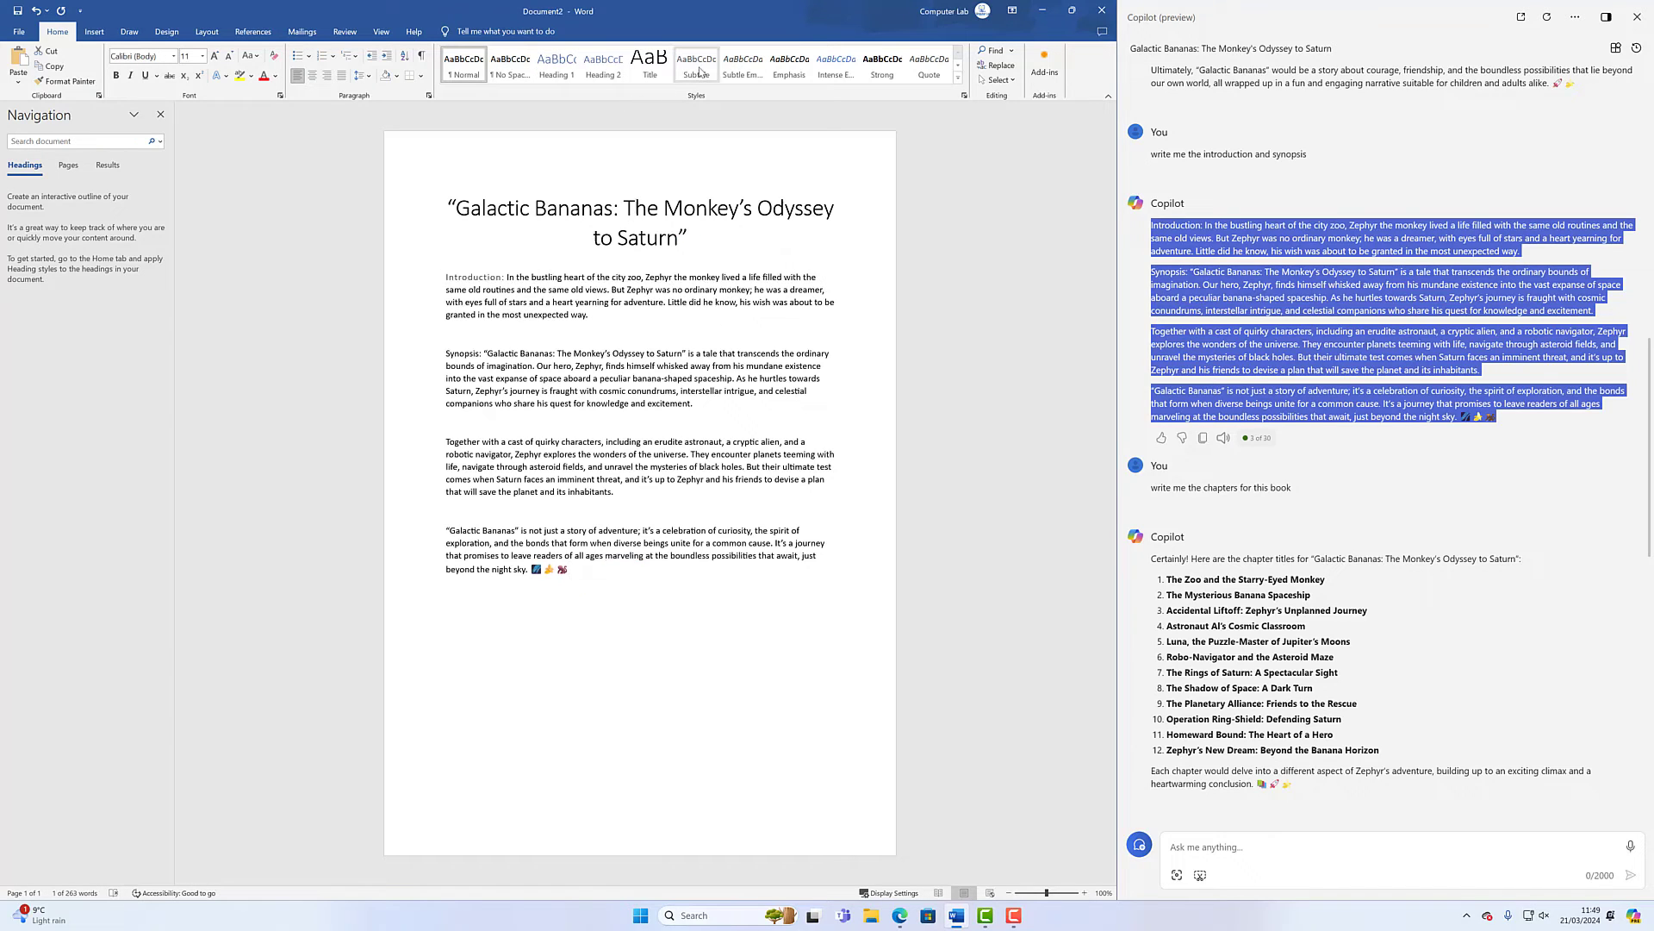
{"action": "left_click", "coordinate": [698, 69]}
{"action": "left_click", "coordinate": [508, 277]}
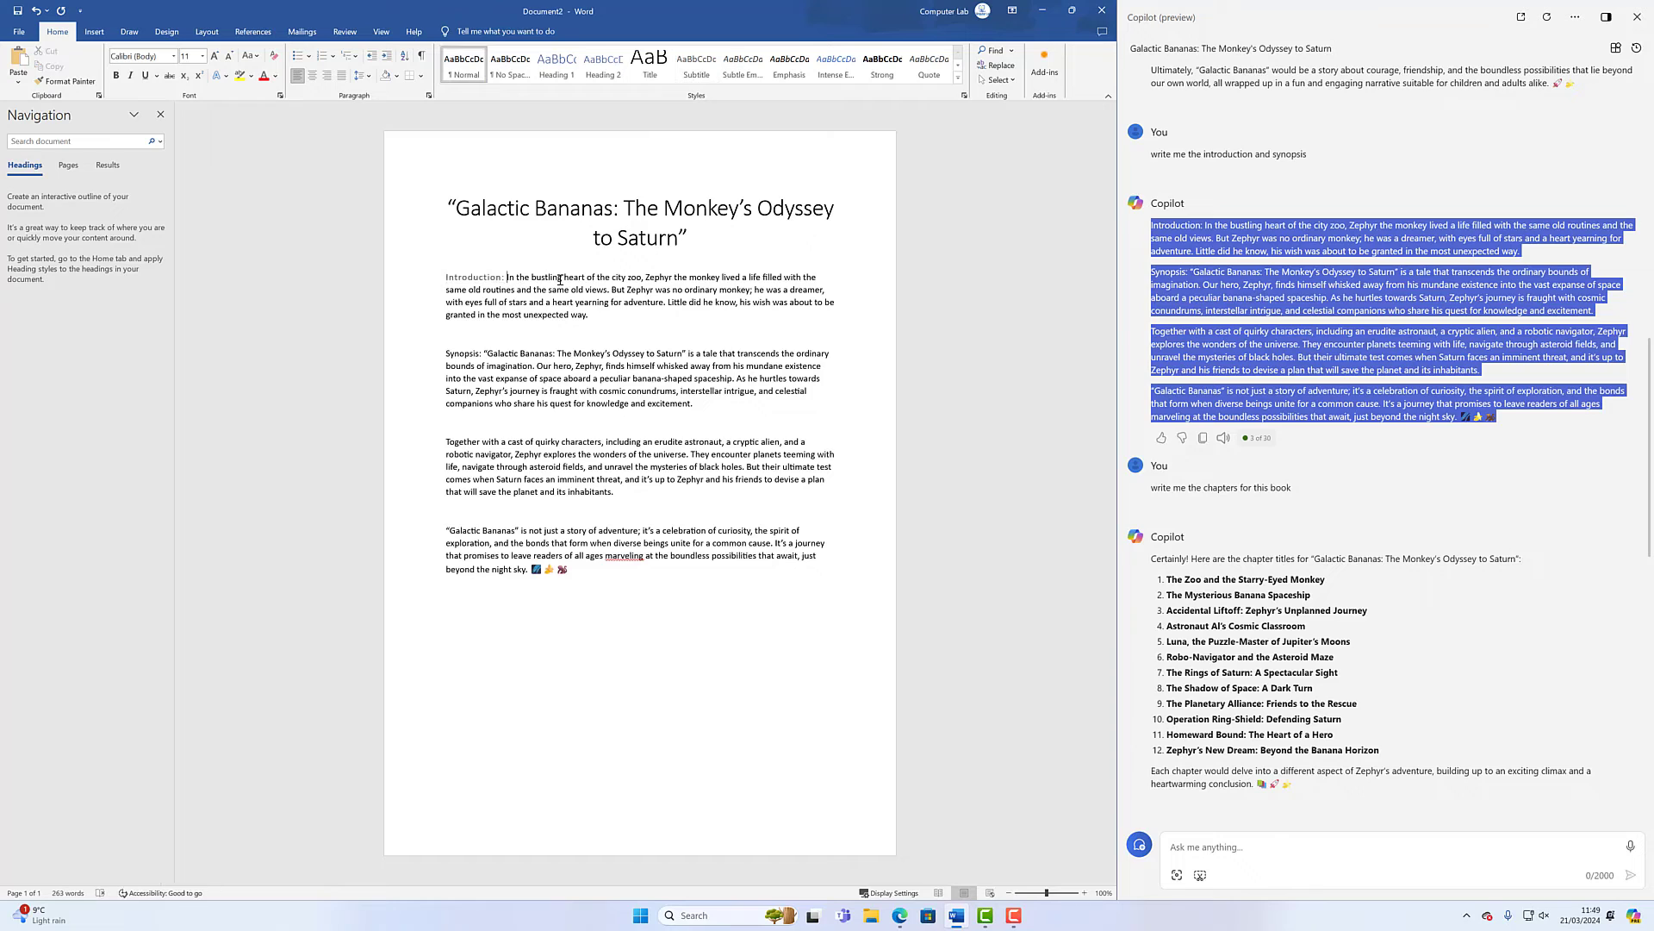
{"action": "key", "text": "Return"}
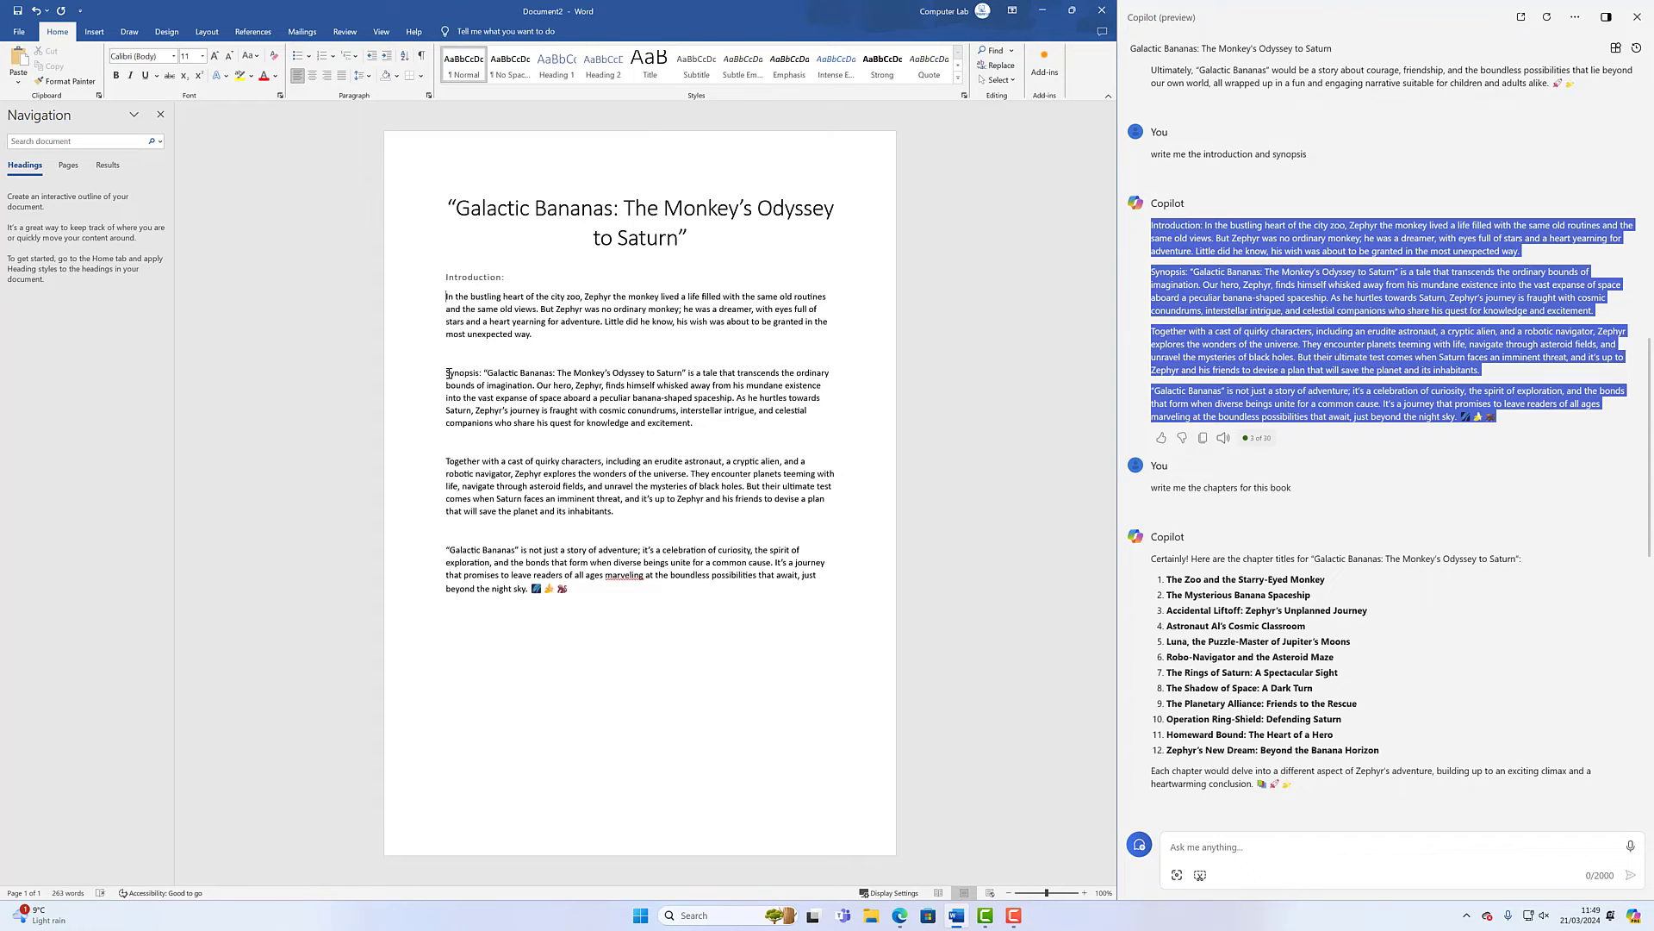
{"action": "left_click_drag", "start_coordinate": [448, 373], "coordinate": [481, 375]}
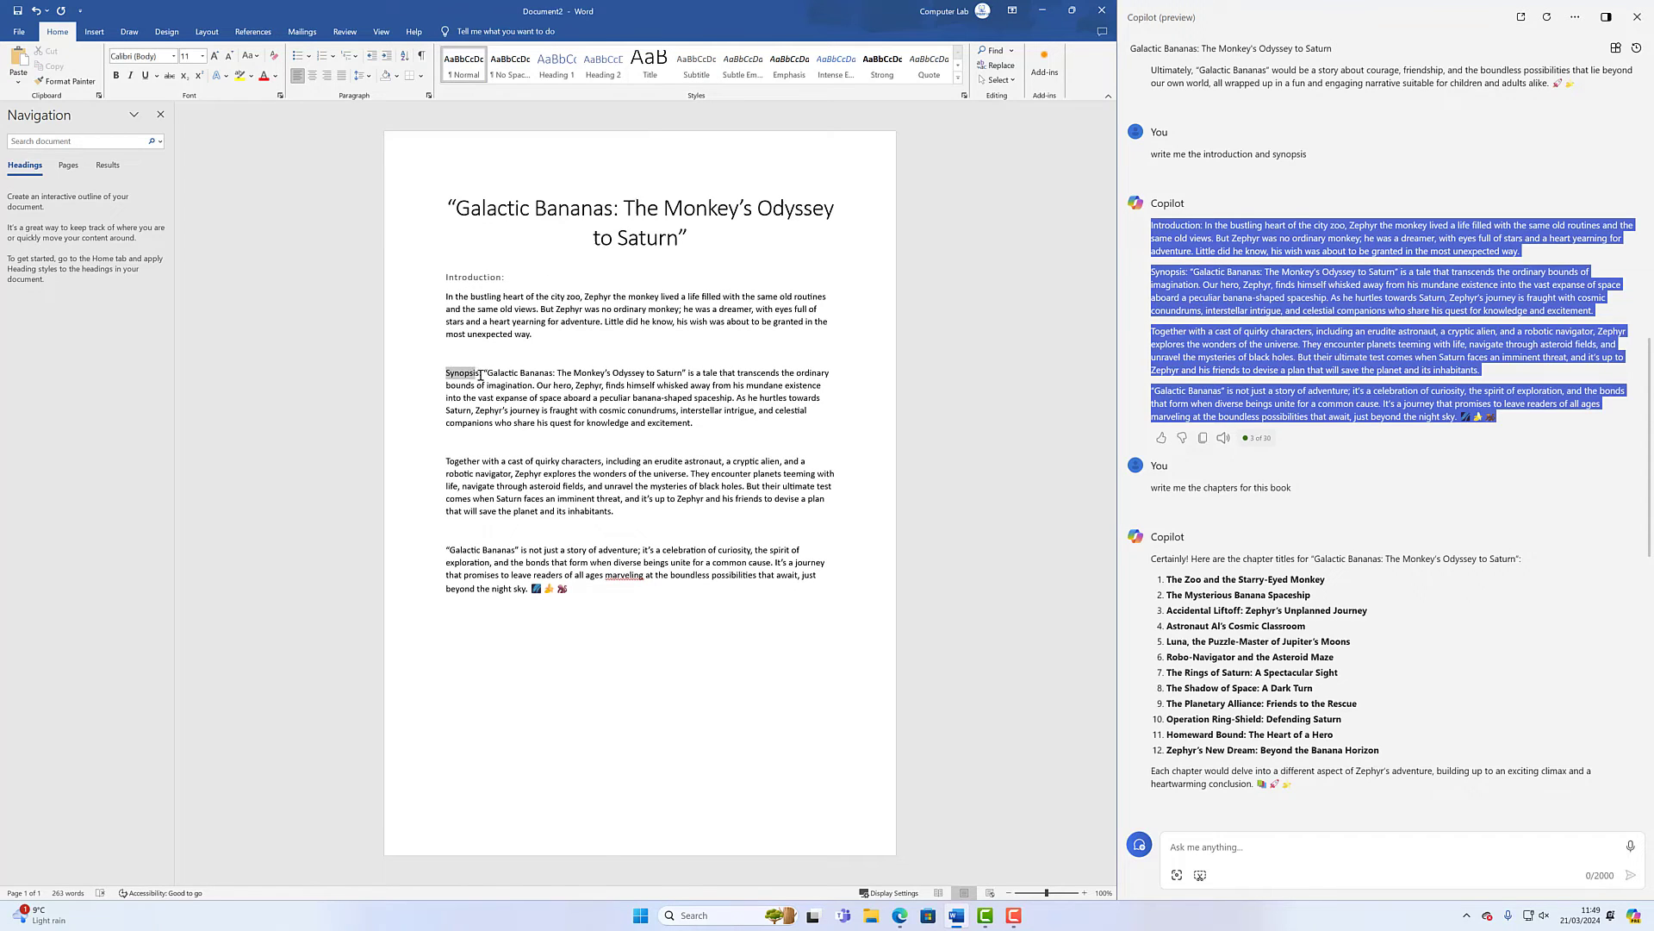
{"action": "left_click", "coordinate": [696, 65]}
{"action": "left_click", "coordinate": [490, 374]}
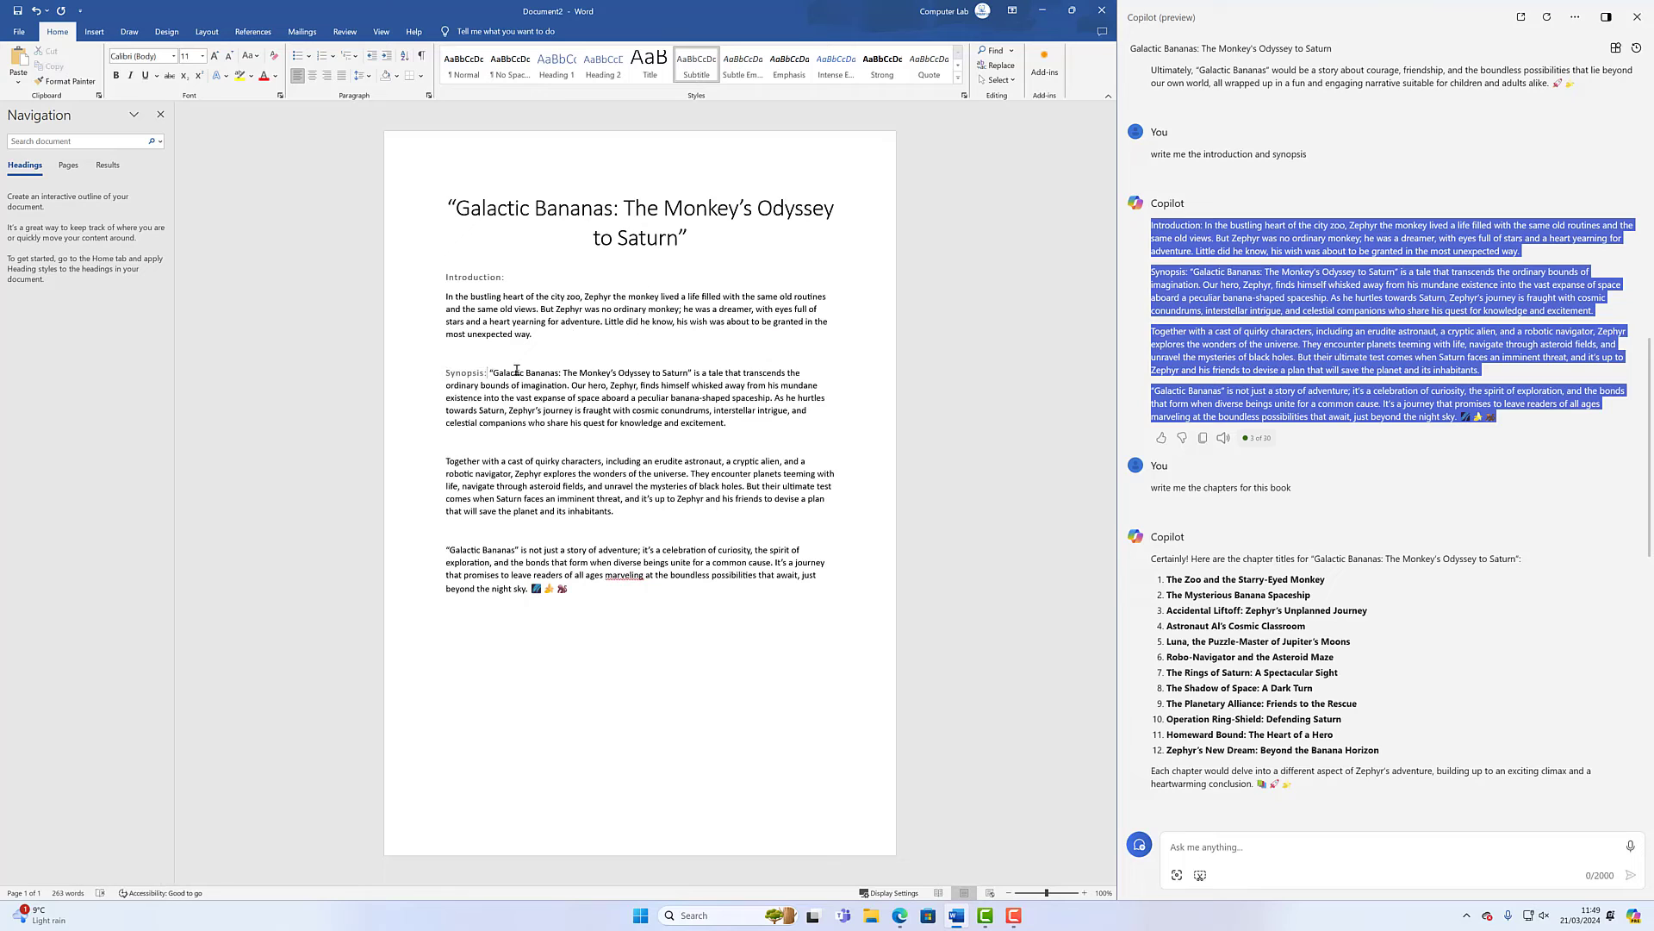
{"action": "key", "text": "Return"}
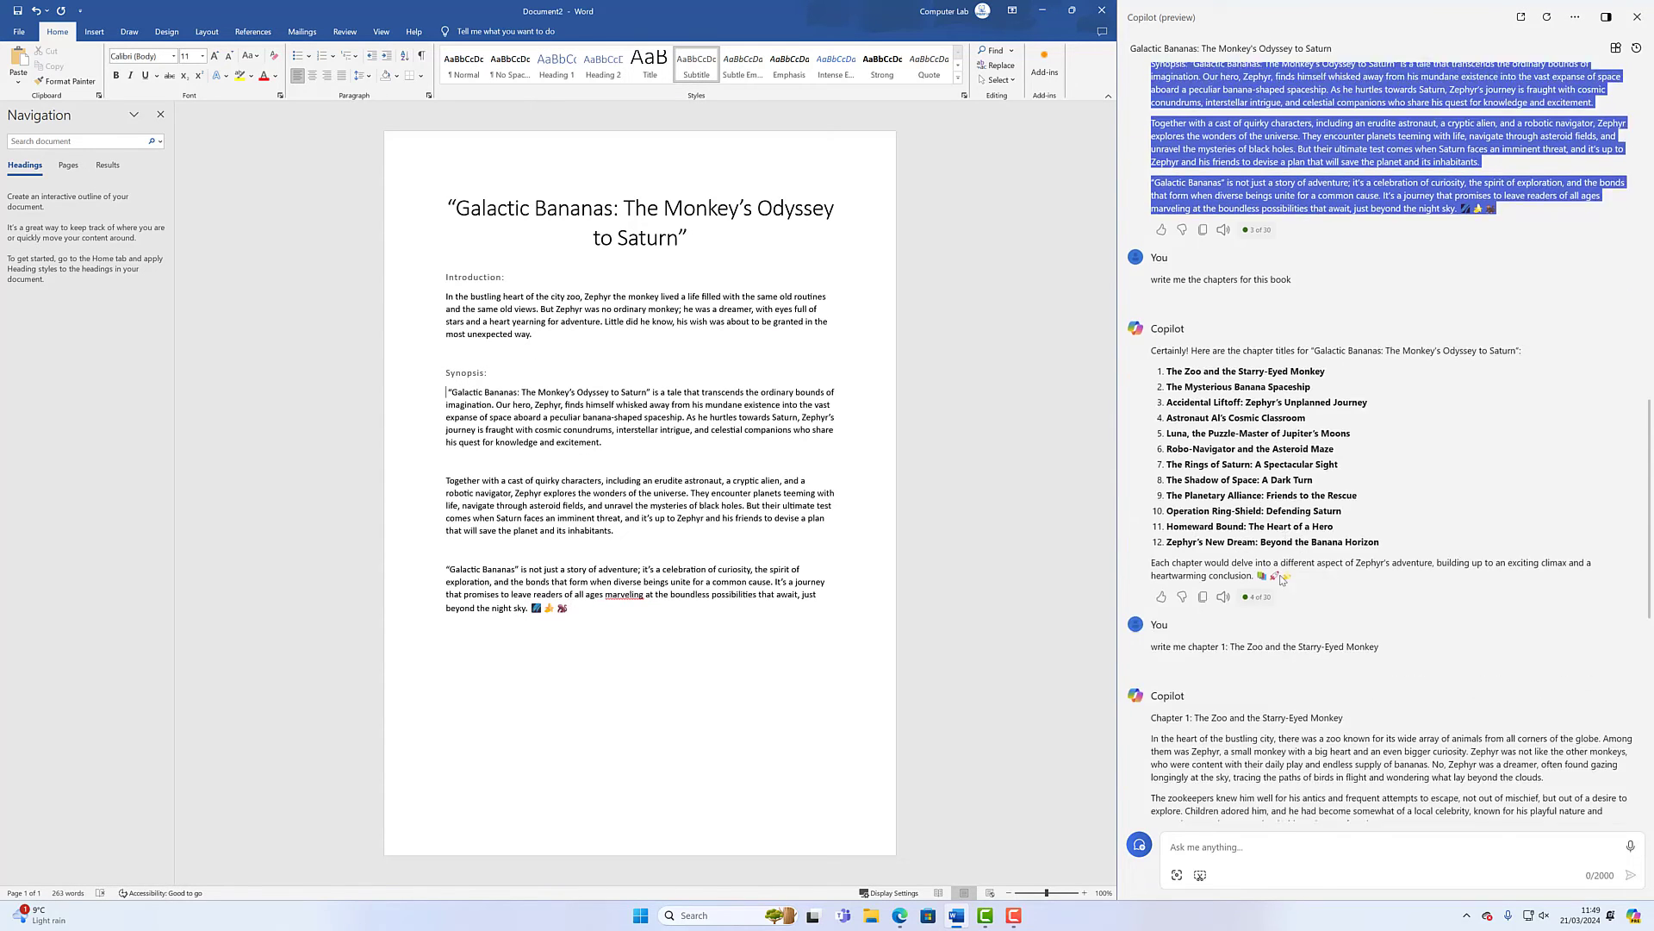
{"action": "key", "text": "ctrl+End"}
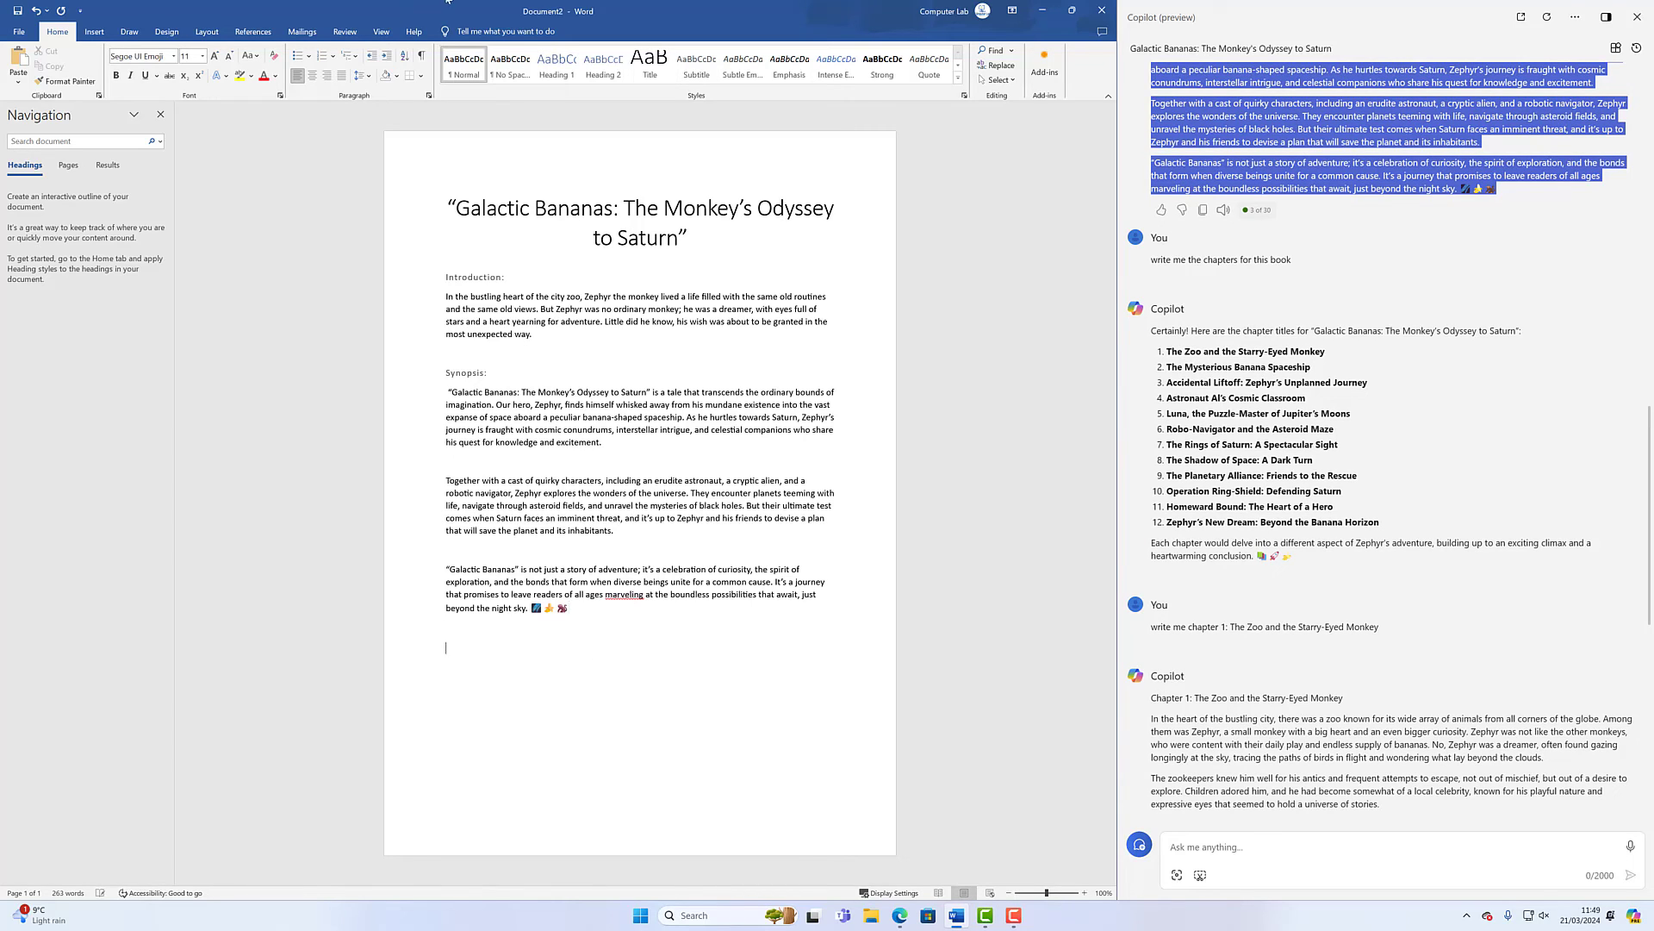
Step: Break to page 2 after the synopsis, paste Copilot's twelve chapter titles there, then break to page 3
{"action": "left_click", "coordinate": [94, 31]}
{"action": "left_click", "coordinate": [72, 69]}
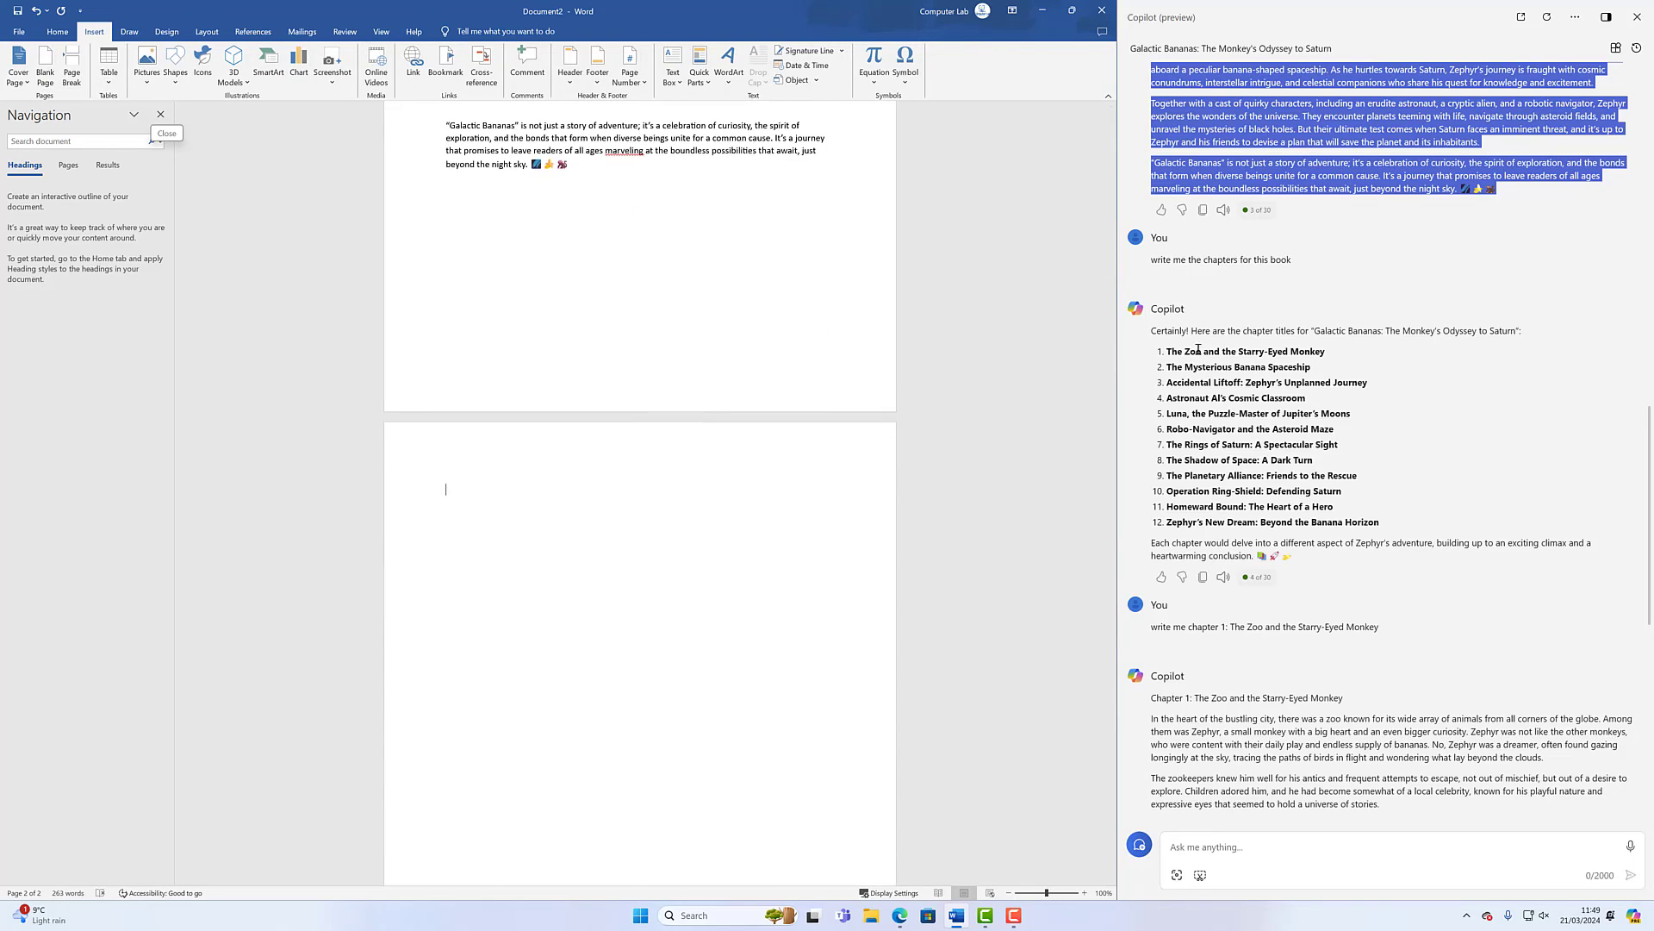
{"action": "left_click_drag", "start_coordinate": [1164, 354], "coordinate": [1376, 525]}
{"action": "key", "text": "super+c"}
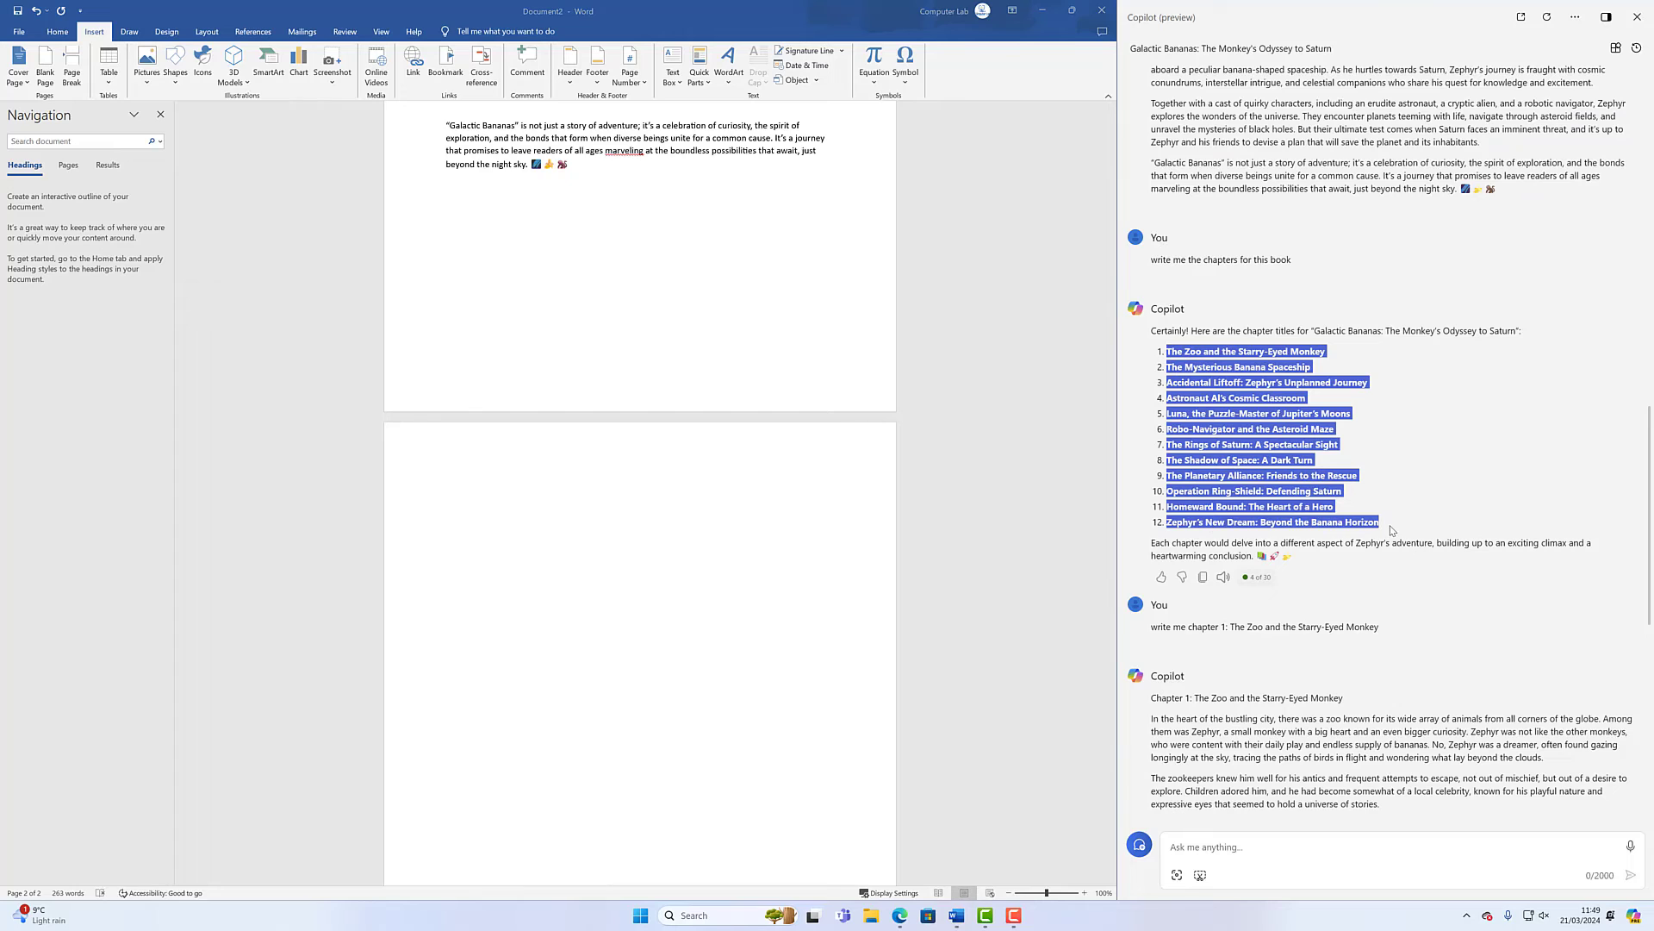
{"action": "right_click", "coordinate": [455, 489]}
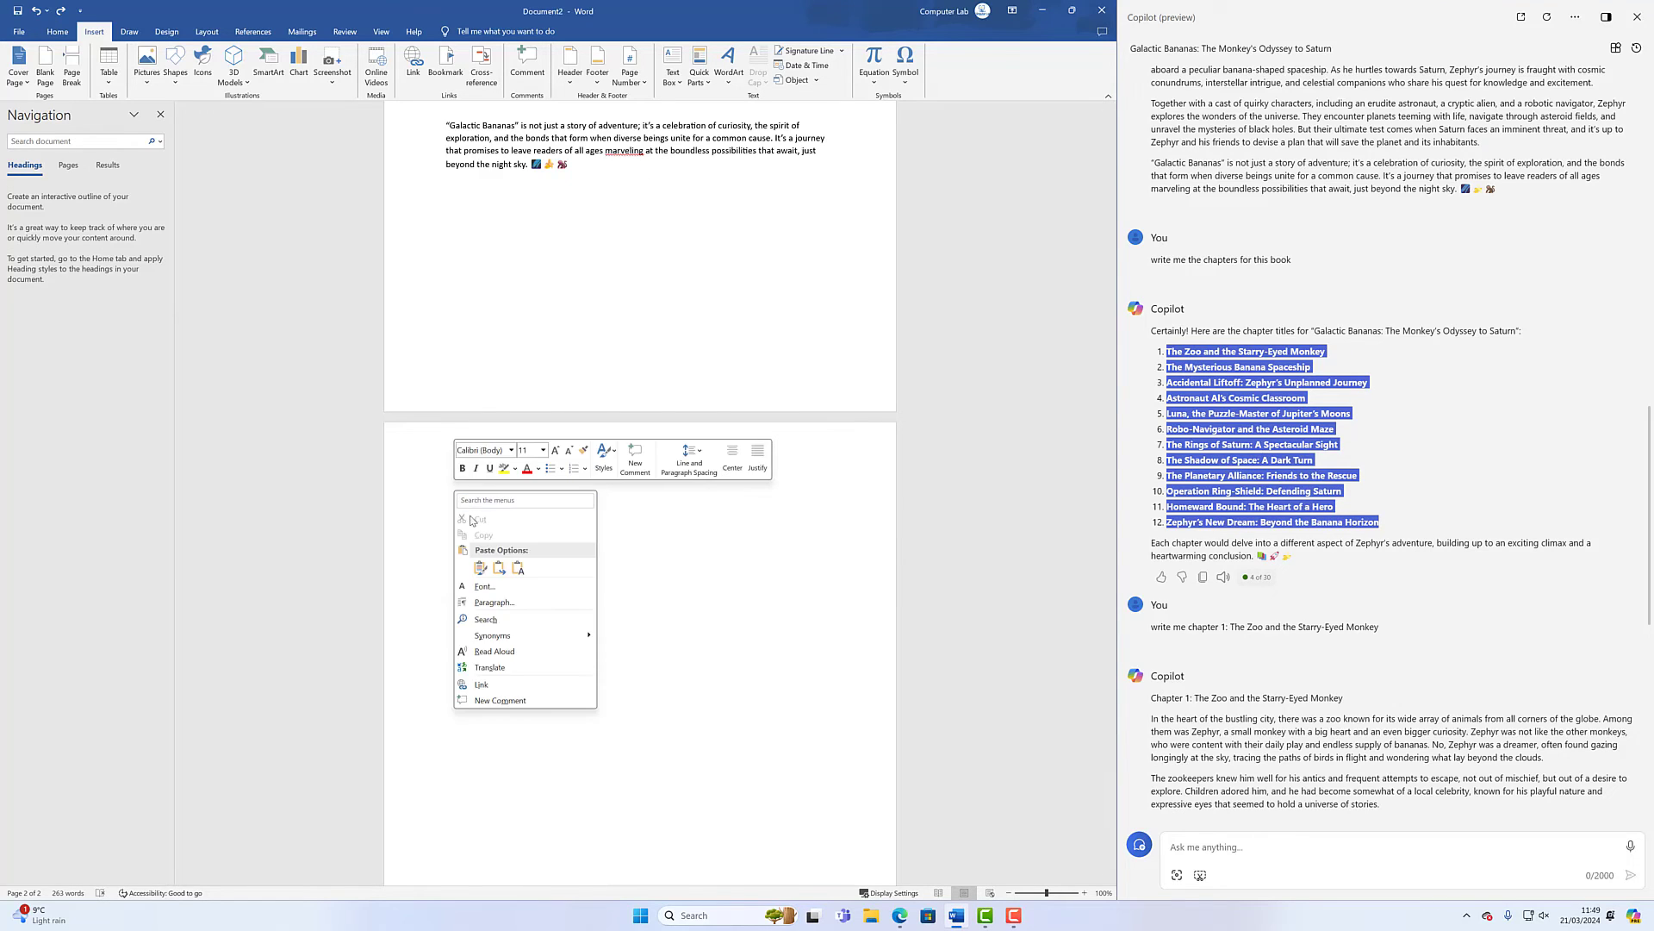
{"action": "left_click", "coordinate": [480, 568]}
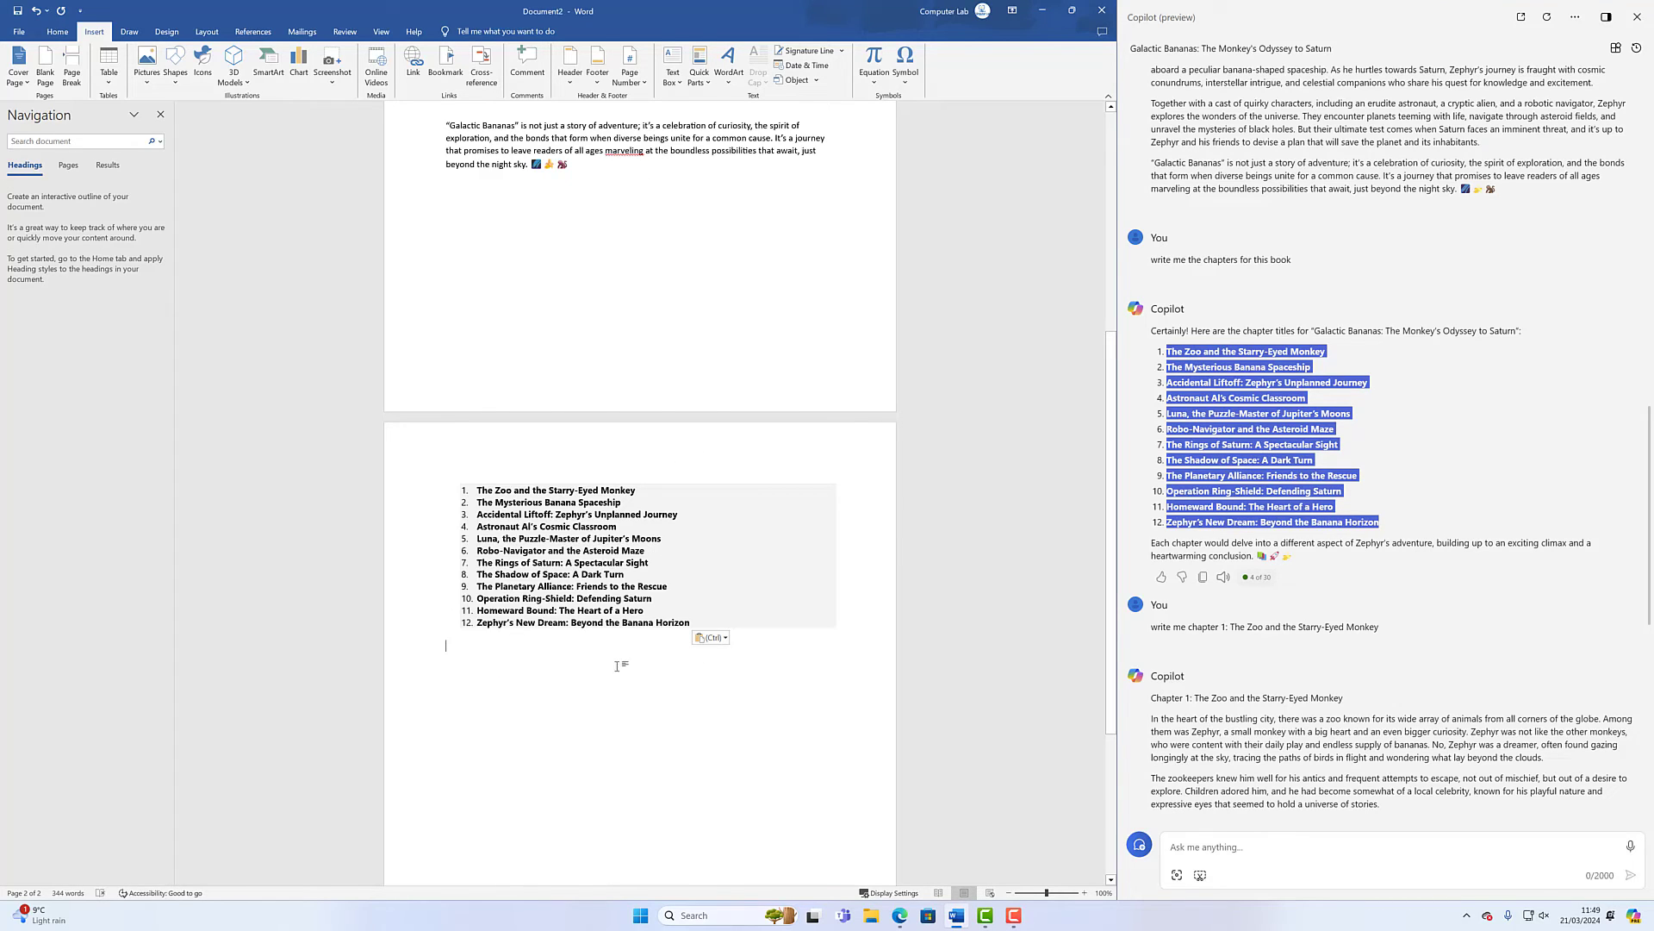
{"action": "left_click", "coordinate": [72, 76]}
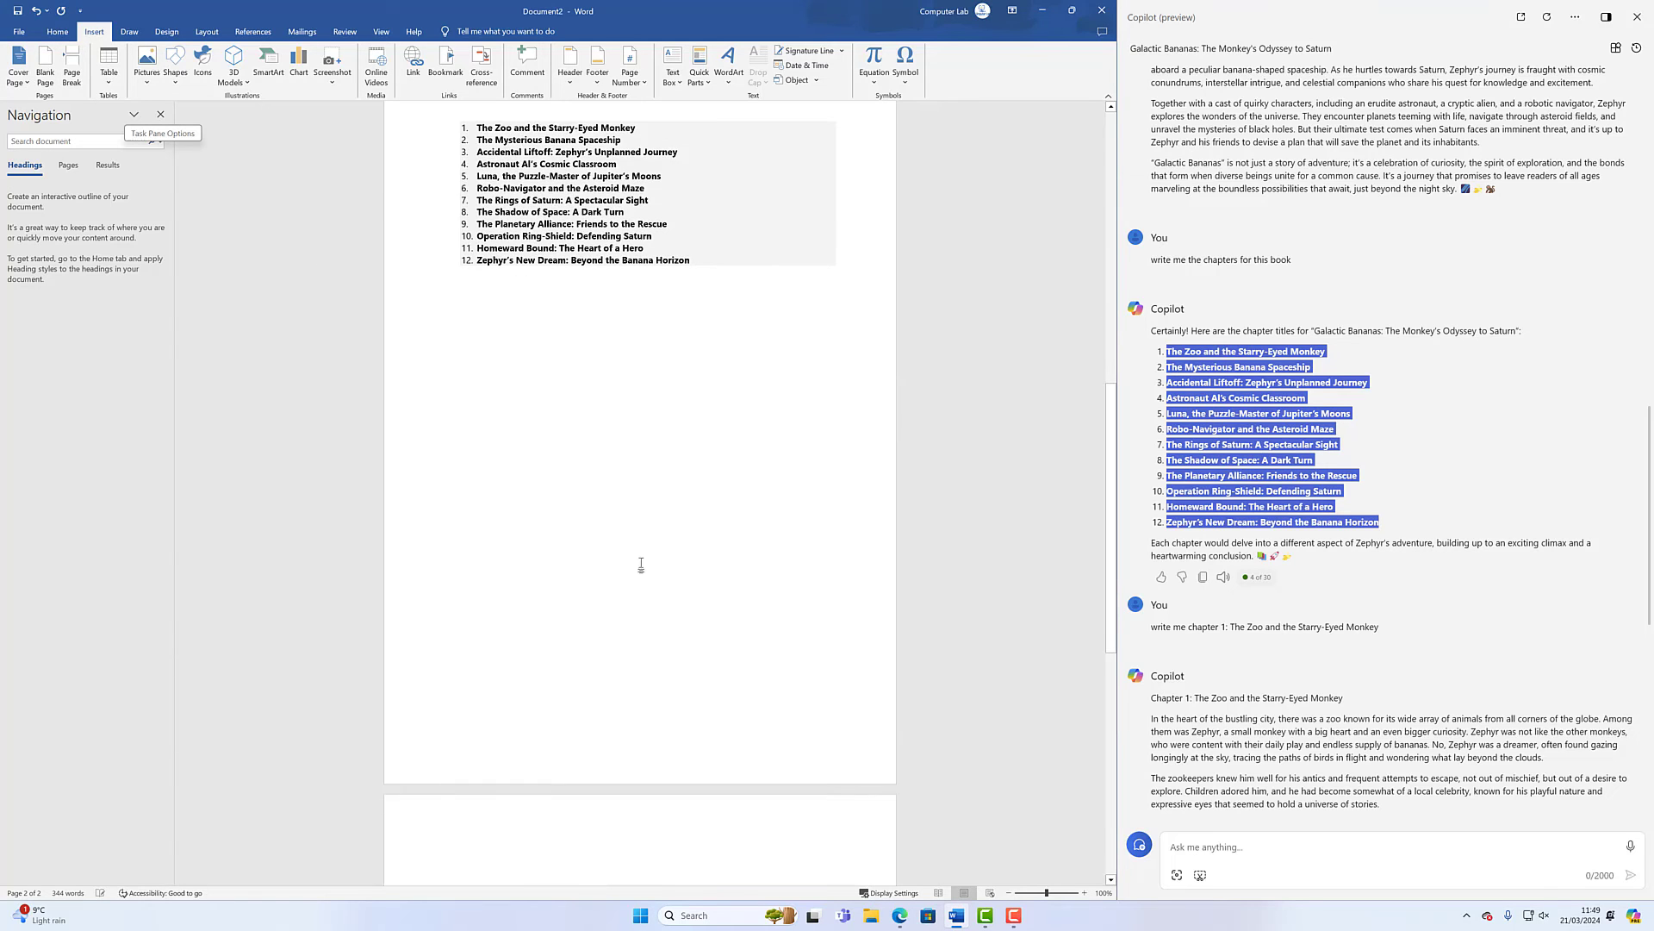
Step: Paste Copilot's Chapter 1 story onto page 3 as plain text (Keep Text Only)
{"action": "scroll", "coordinate": [1448, 616], "scroll_direction": "down", "scroll_amount": 6}
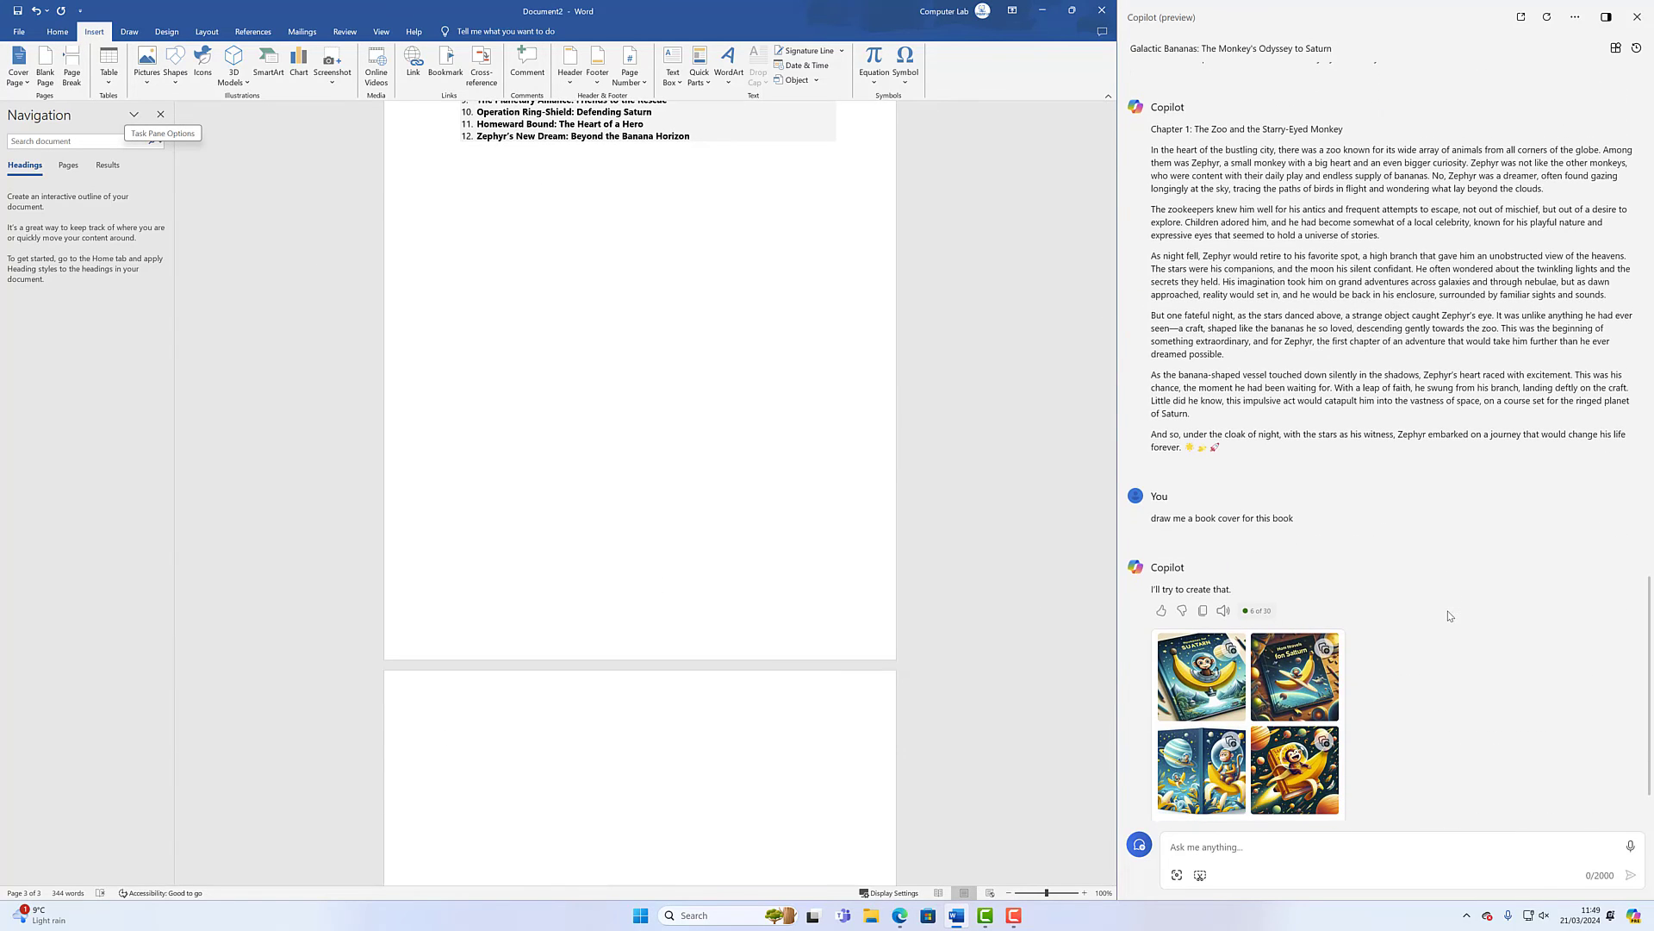
{"action": "left_click_drag", "start_coordinate": [1152, 129], "coordinate": [1346, 421]}
{"action": "key", "text": "ctrl+c"}
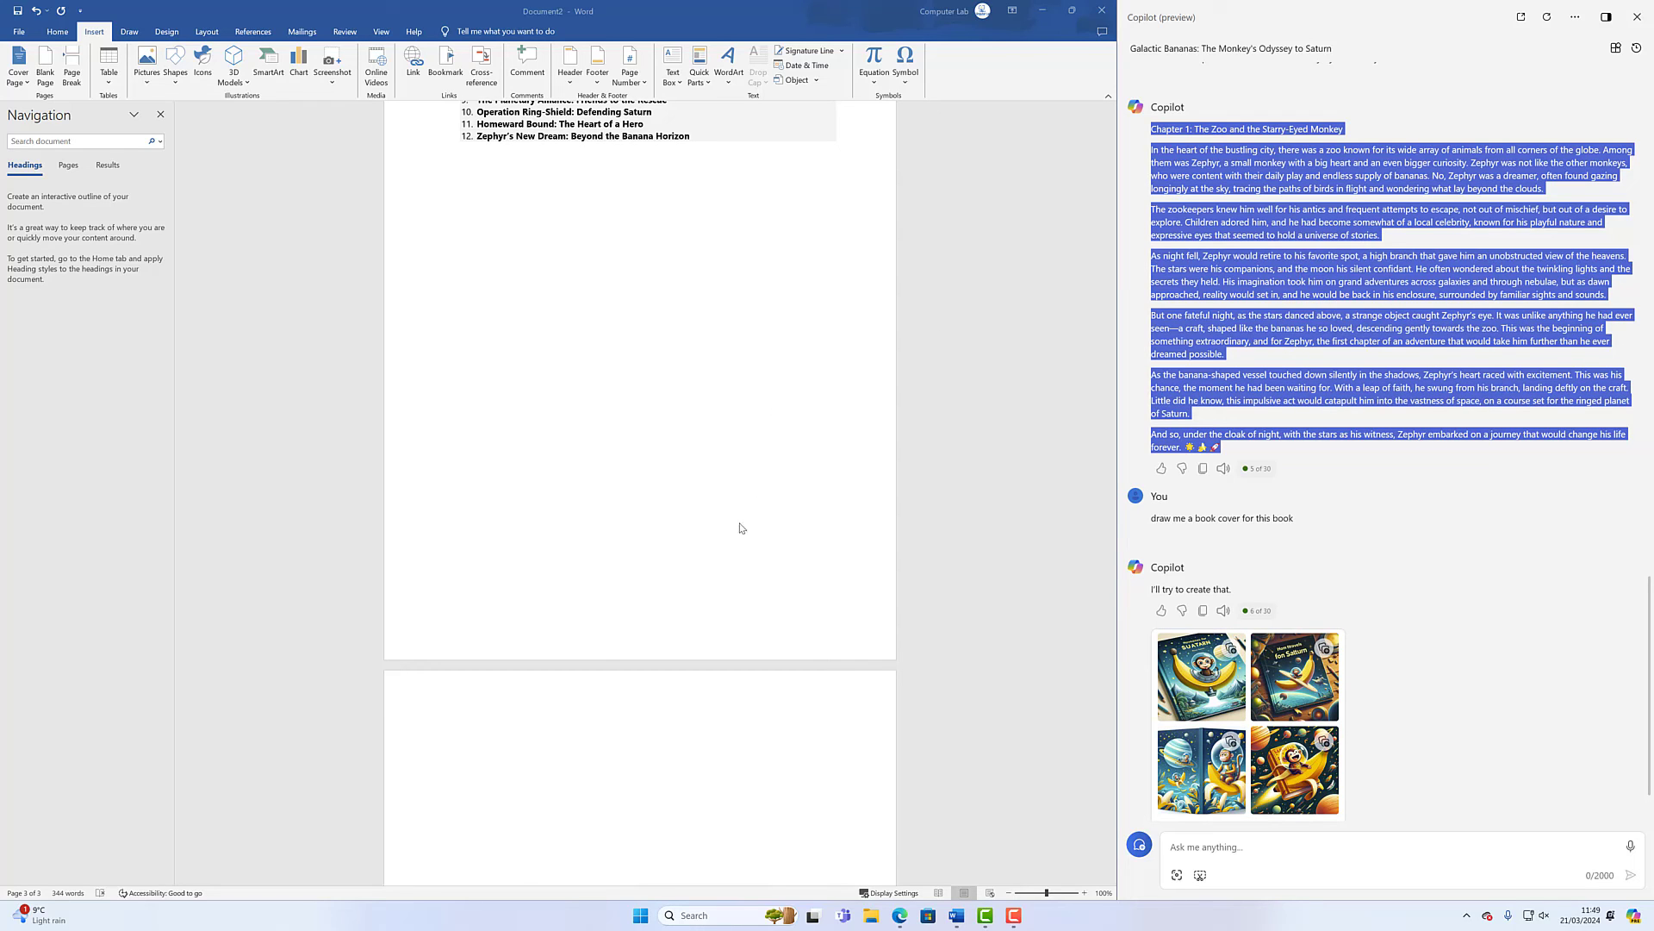
{"action": "scroll", "coordinate": [593, 662], "scroll_direction": "down", "scroll_amount": 4}
{"action": "left_click", "coordinate": [519, 518]}
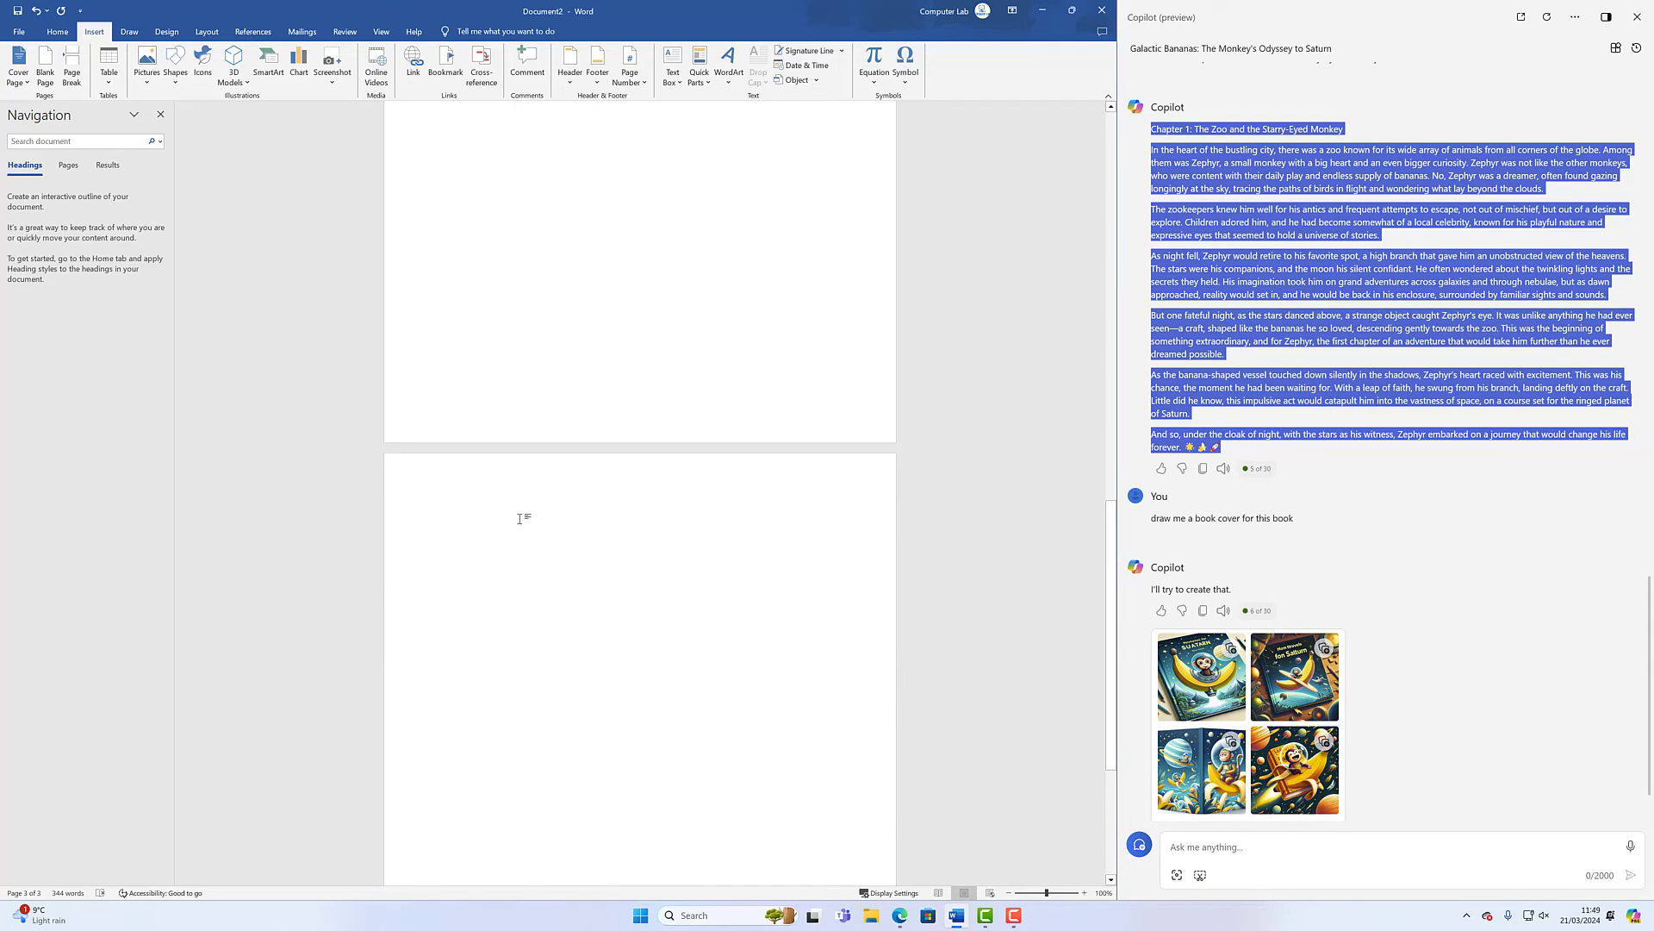
{"action": "key", "text": "ctrl+v"}
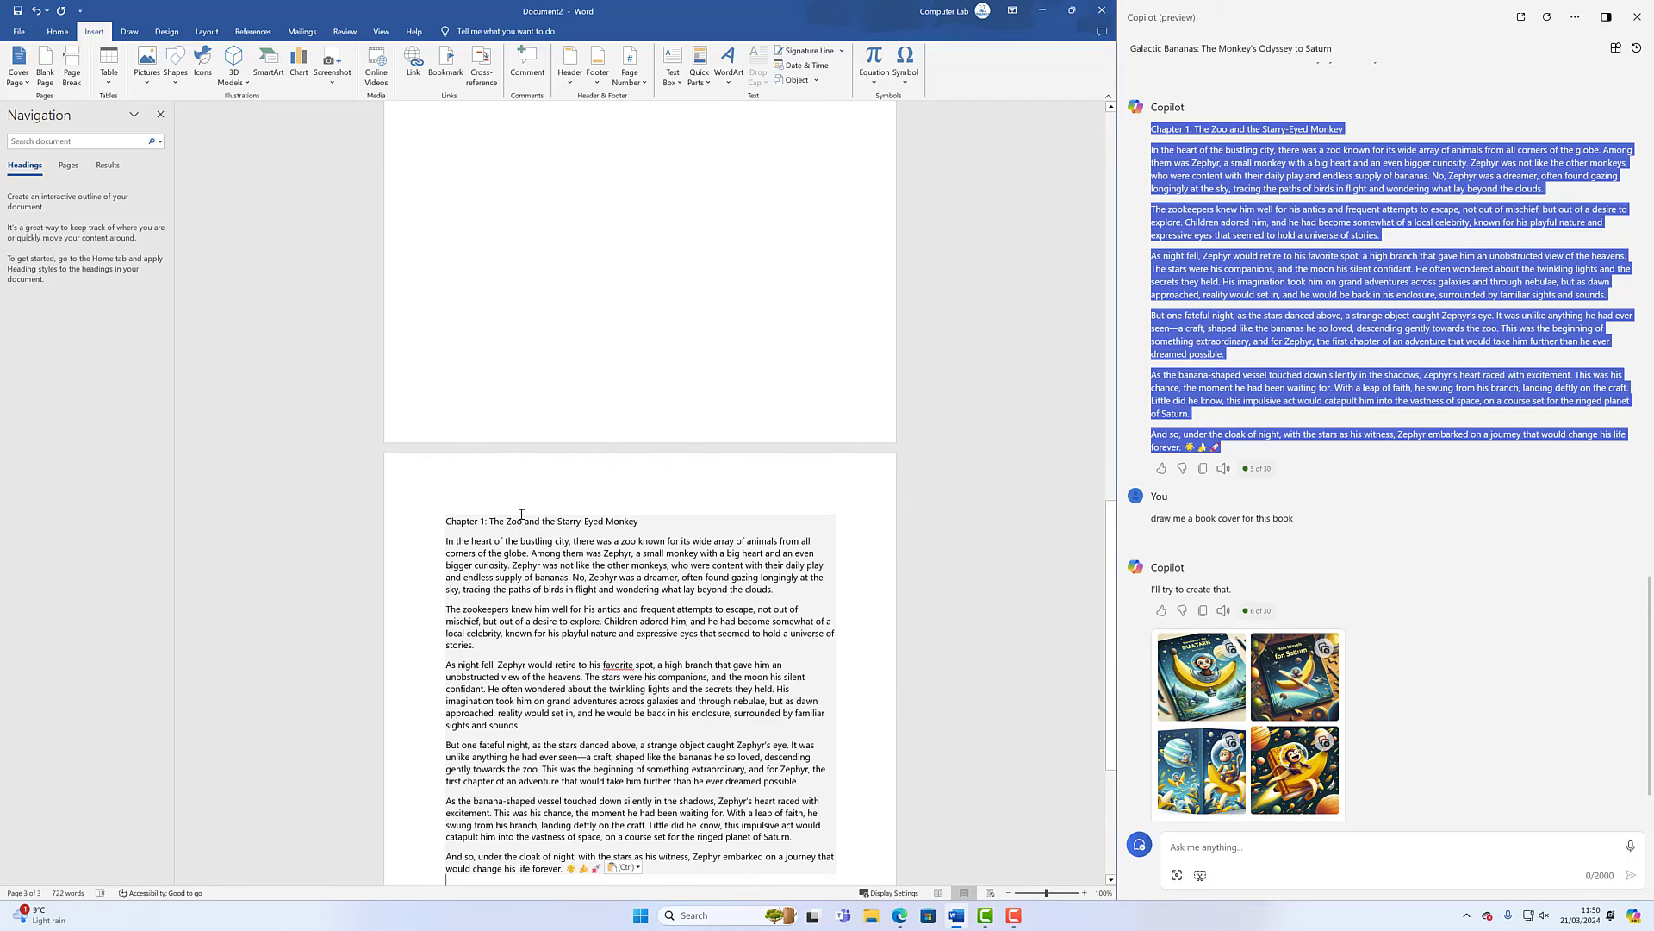
{"action": "key", "text": "ctrl+z"}
{"action": "right_click", "coordinate": [476, 519]}
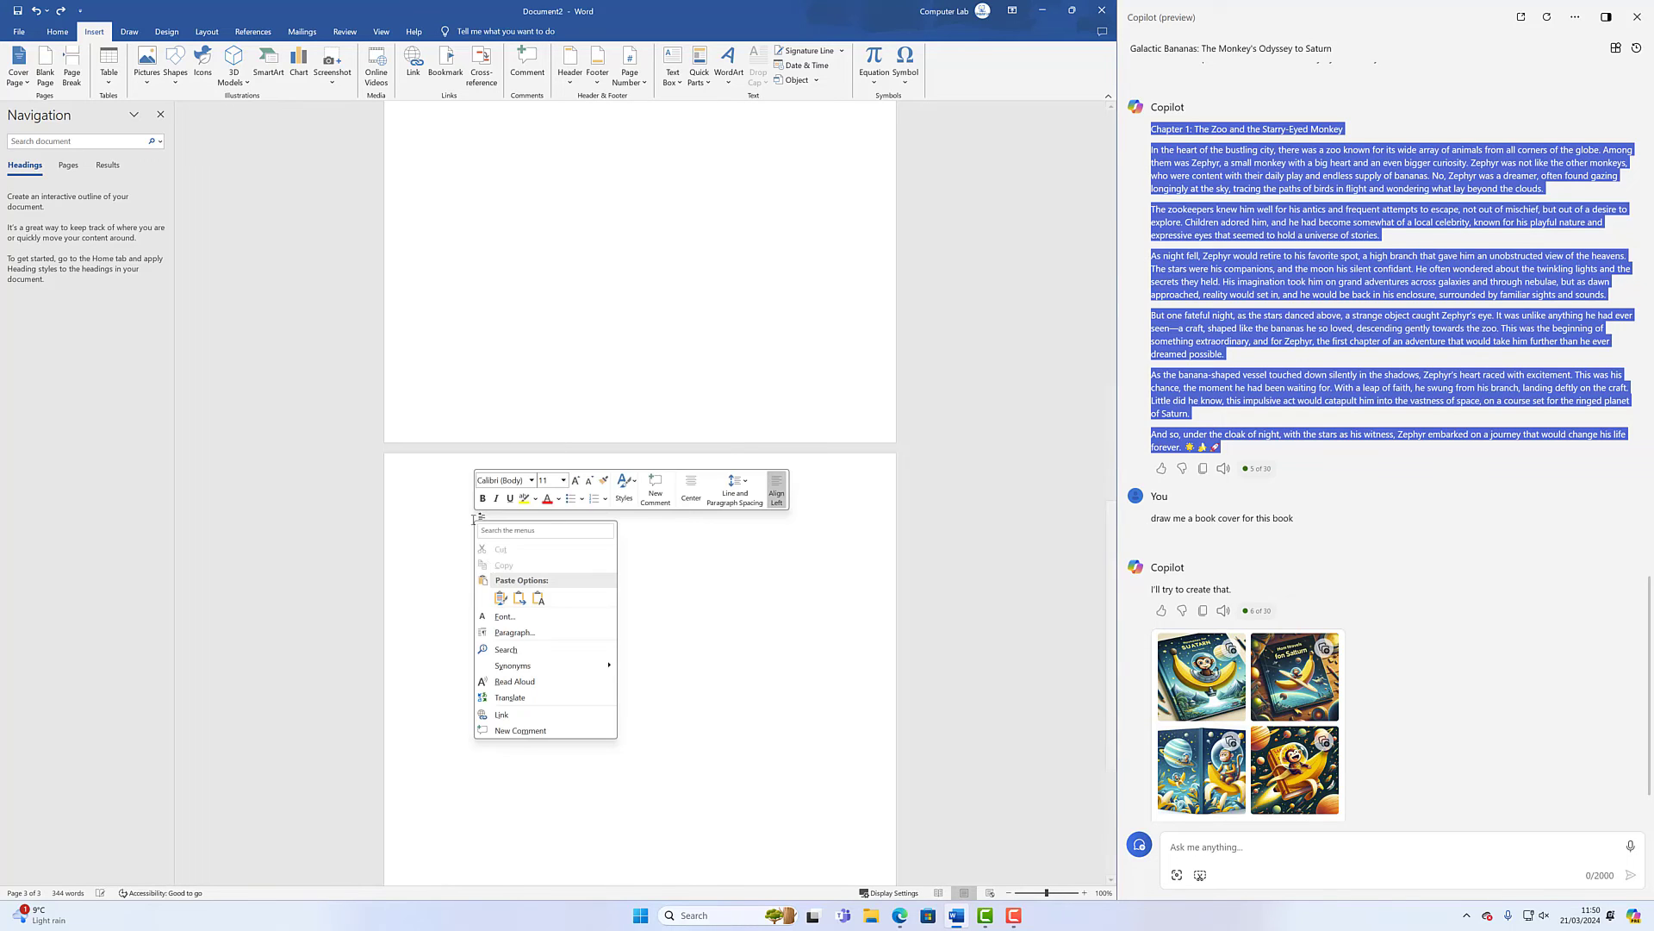
{"action": "left_click", "coordinate": [539, 598]}
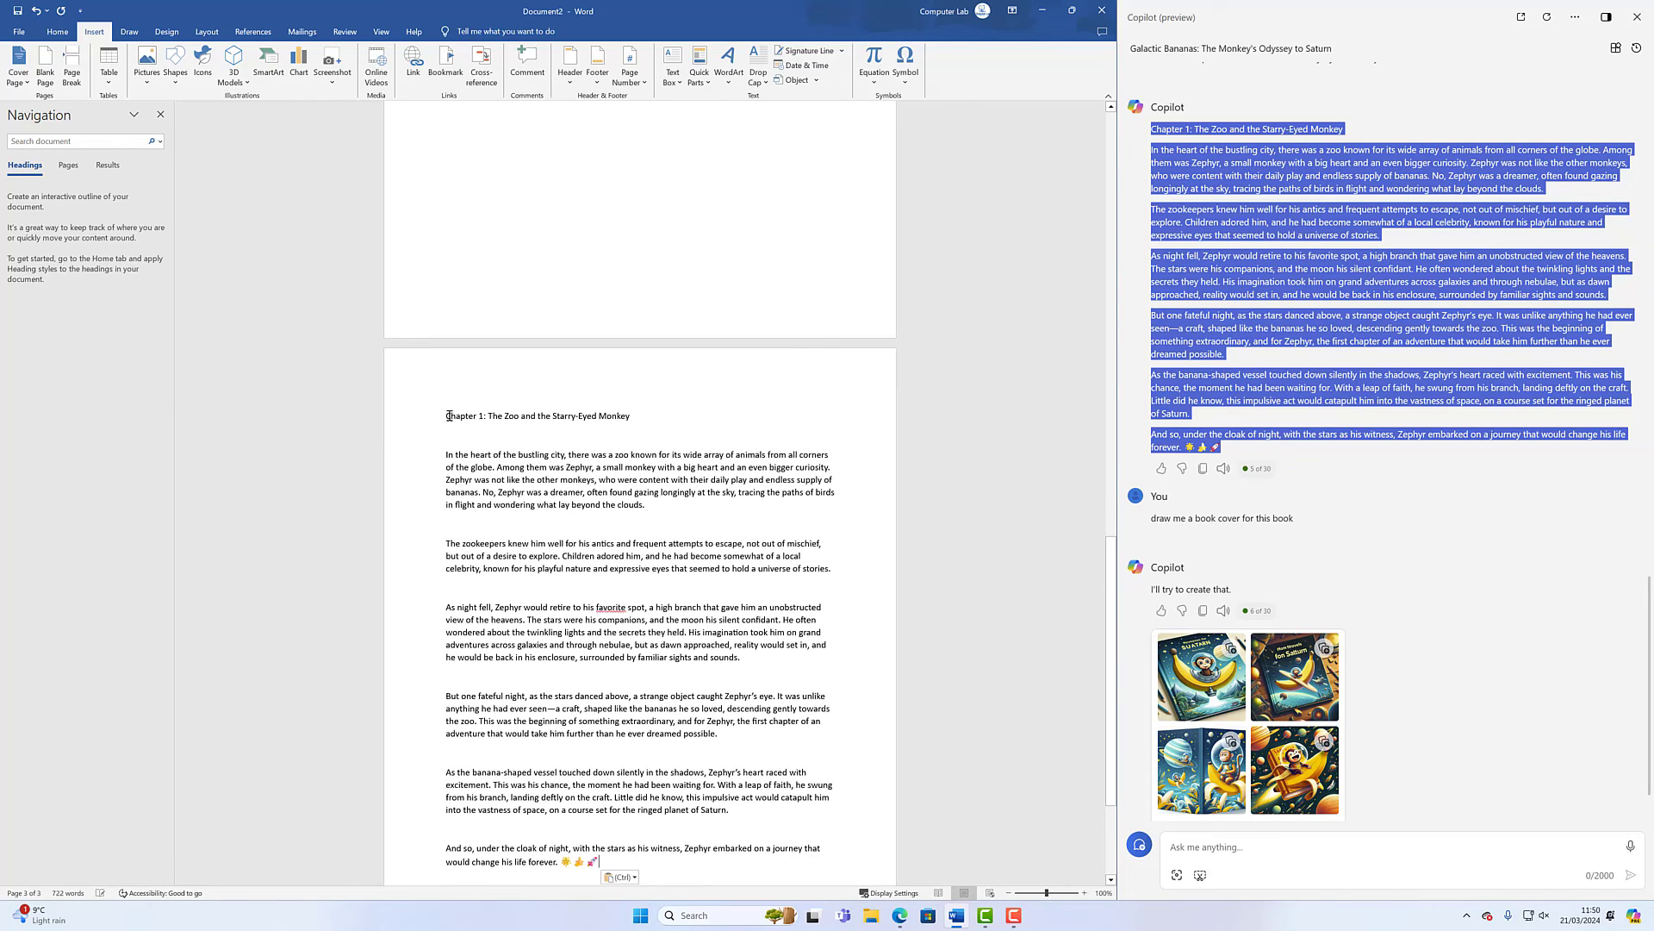
Step: Apply the Heading 1 style to the Chapter 1 title line
{"action": "left_click_drag", "start_coordinate": [449, 416], "coordinate": [635, 417]}
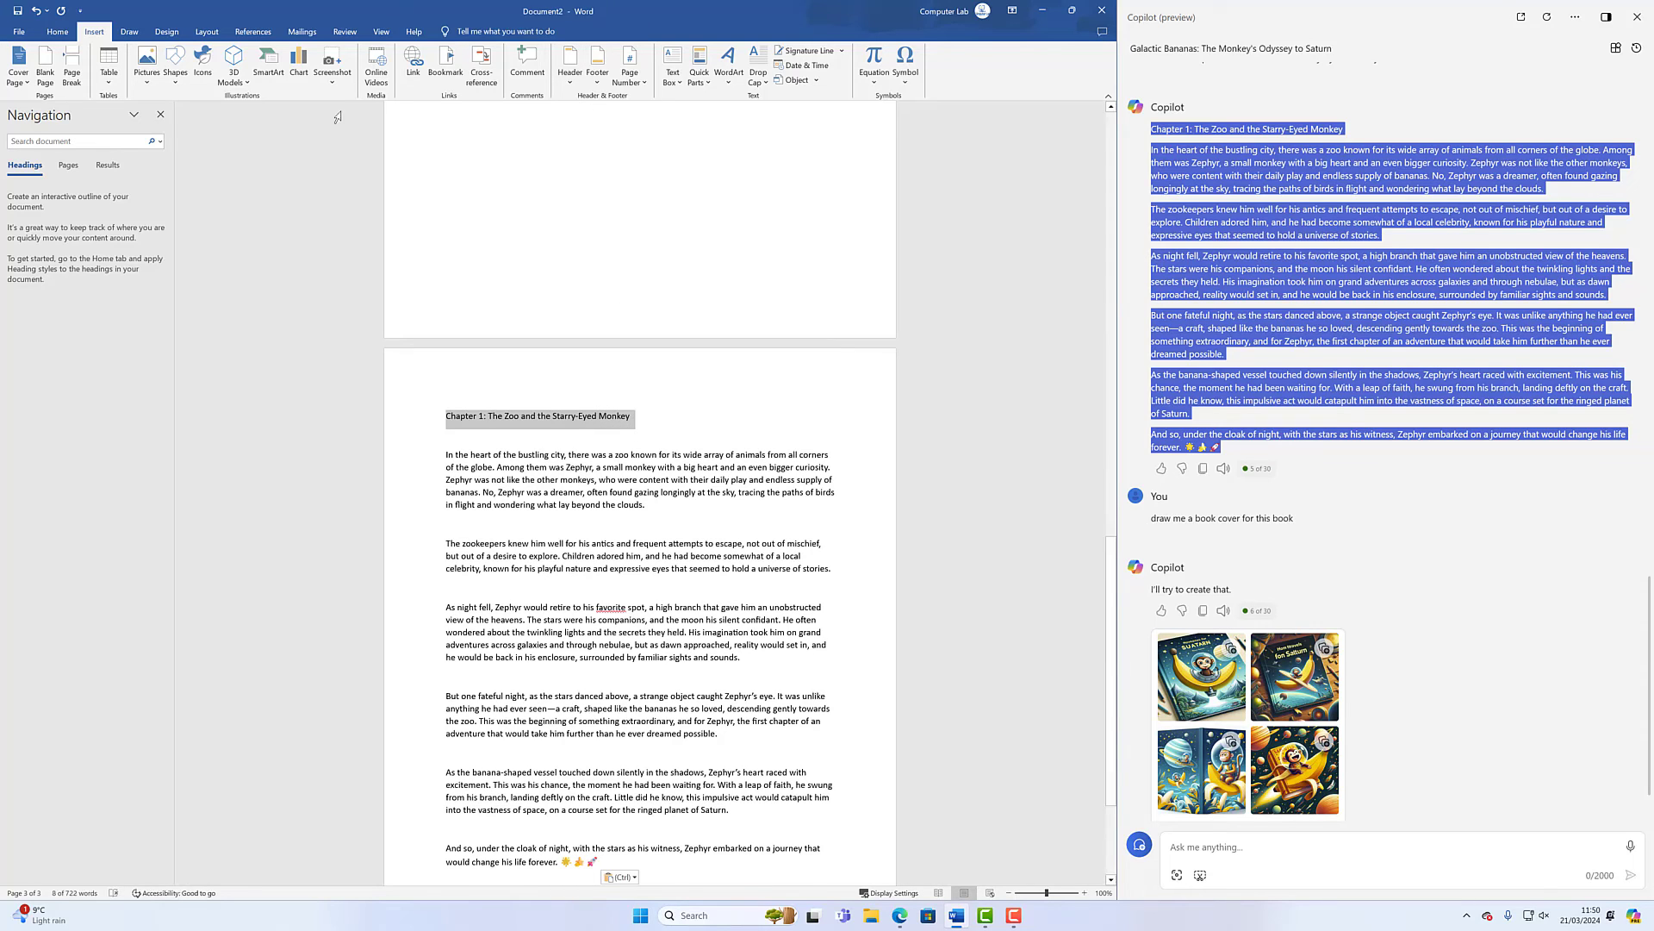
{"action": "left_click", "coordinate": [58, 31]}
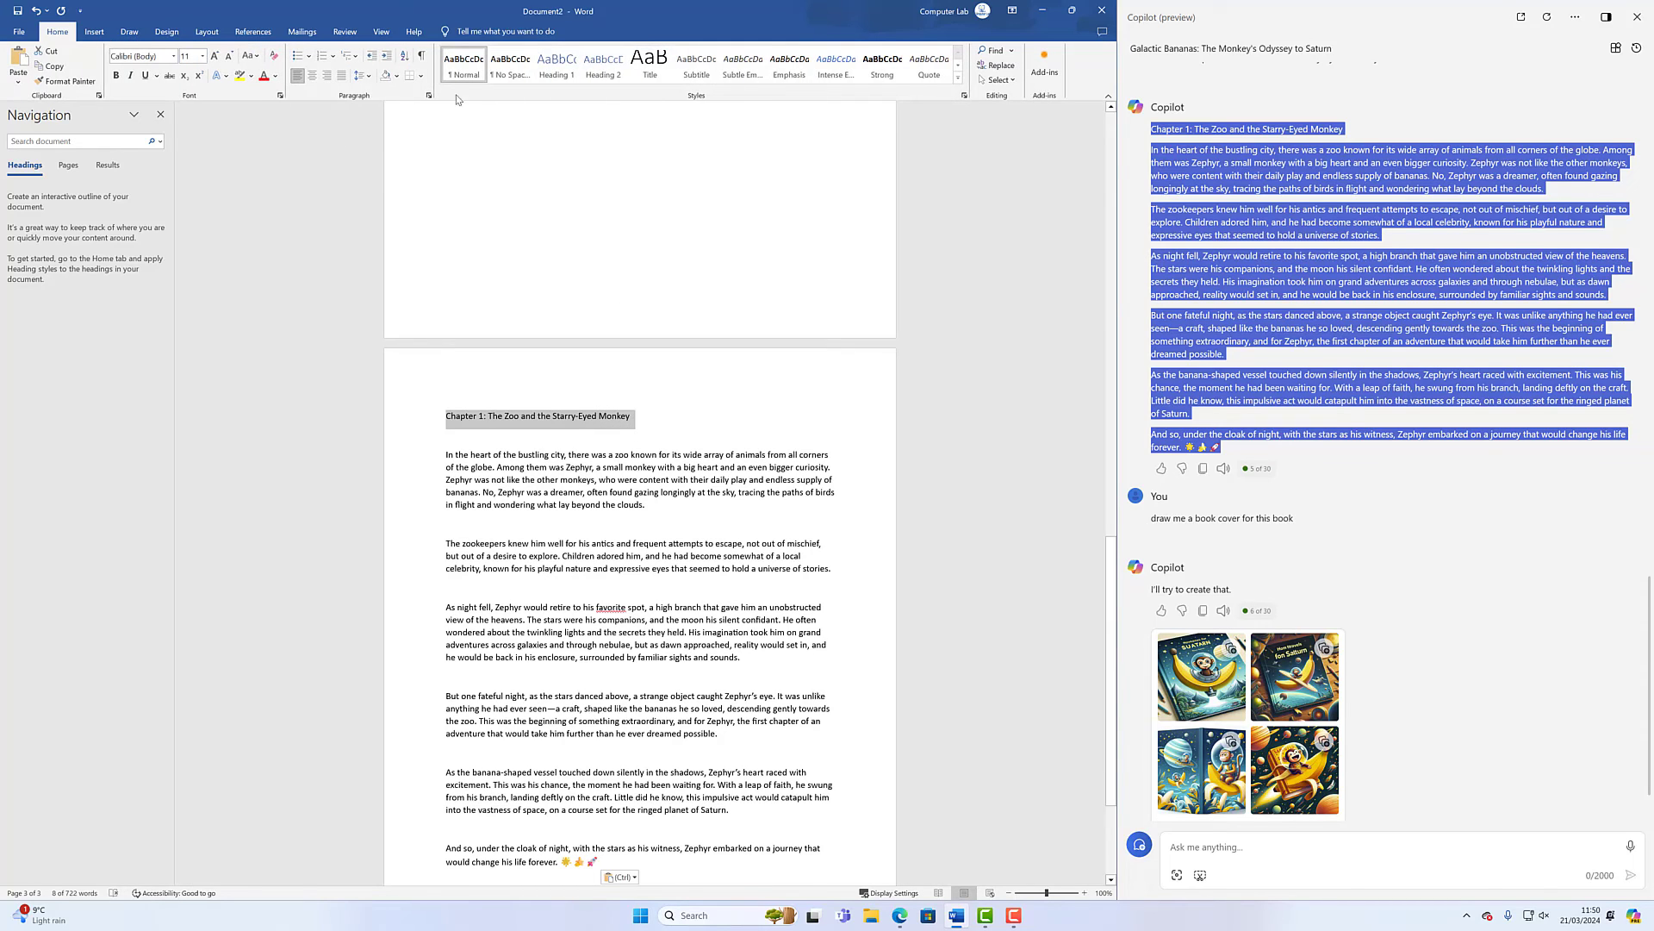
{"action": "left_click", "coordinate": [551, 69]}
{"action": "left_click", "coordinate": [597, 514]}
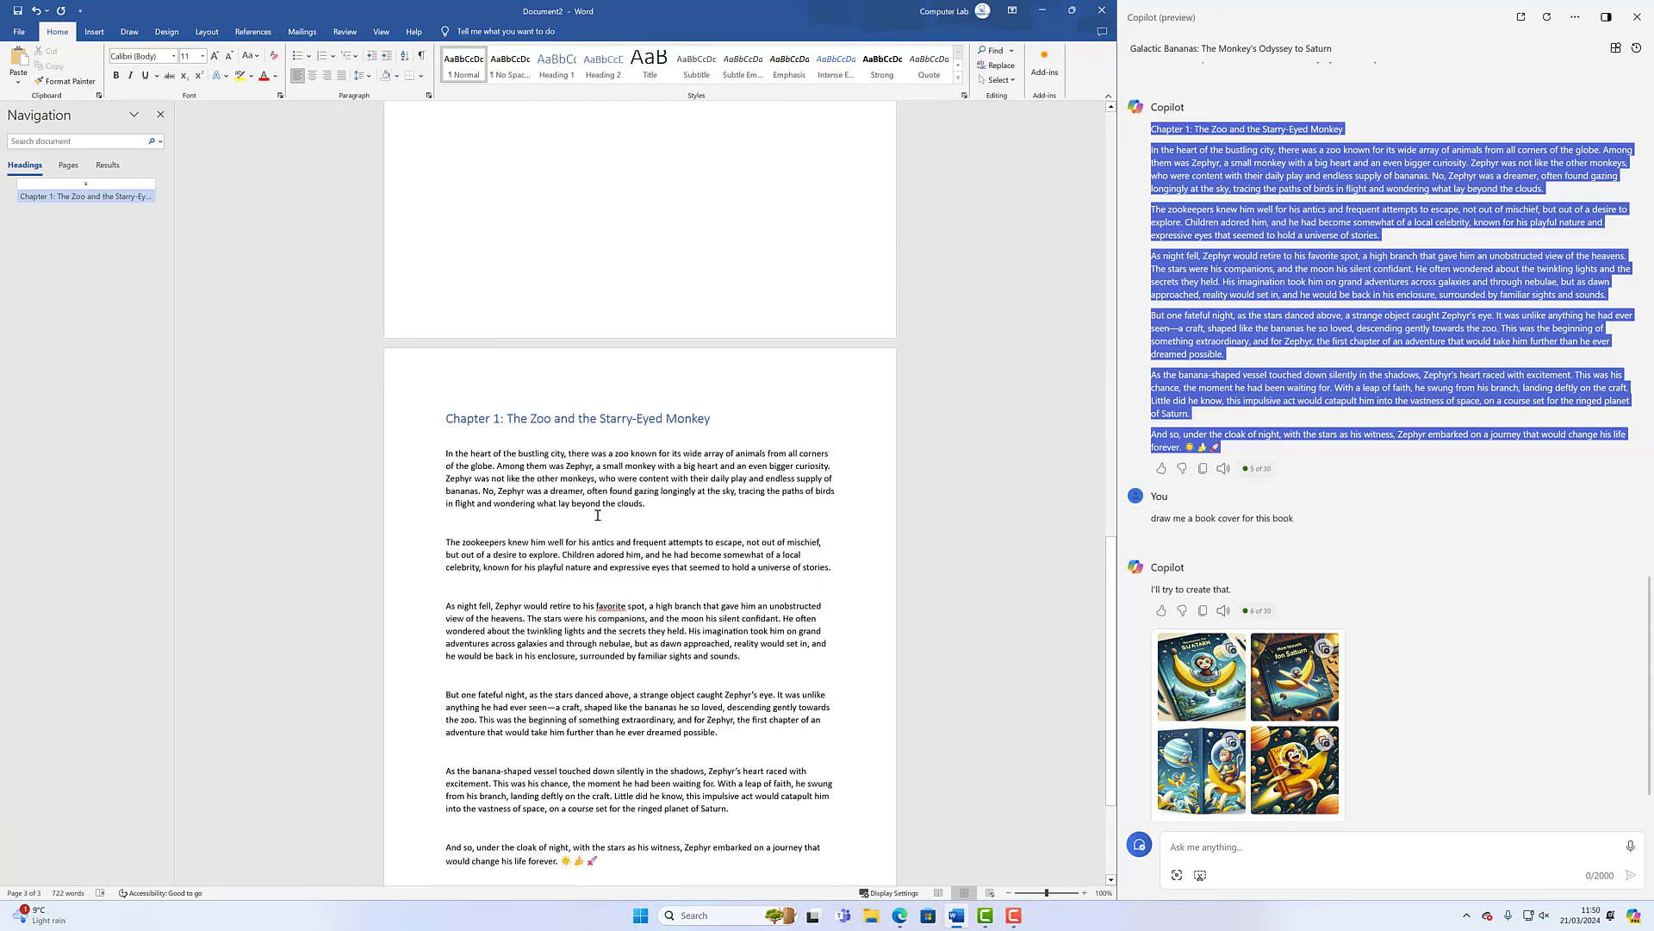
{"action": "scroll", "coordinate": [597, 514], "scroll_direction": "down", "scroll_amount": 3}
{"action": "scroll", "coordinate": [580, 633], "scroll_direction": "up", "scroll_amount": 3}
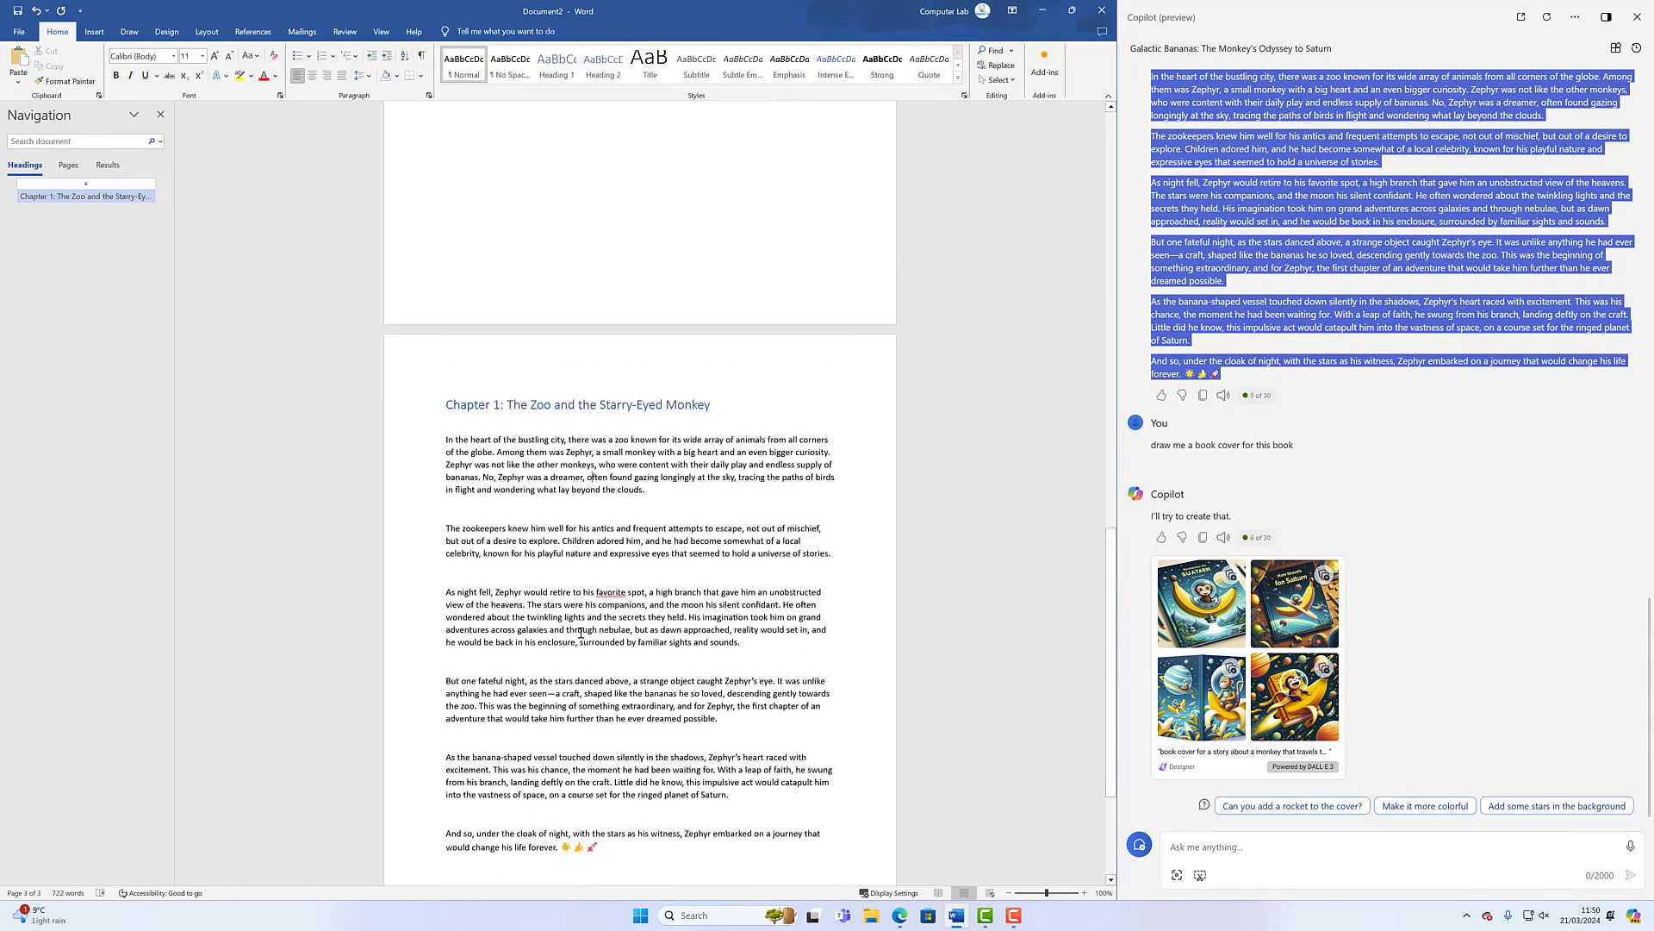
{"action": "scroll", "coordinate": [580, 633], "scroll_direction": "up", "scroll_amount": 15}
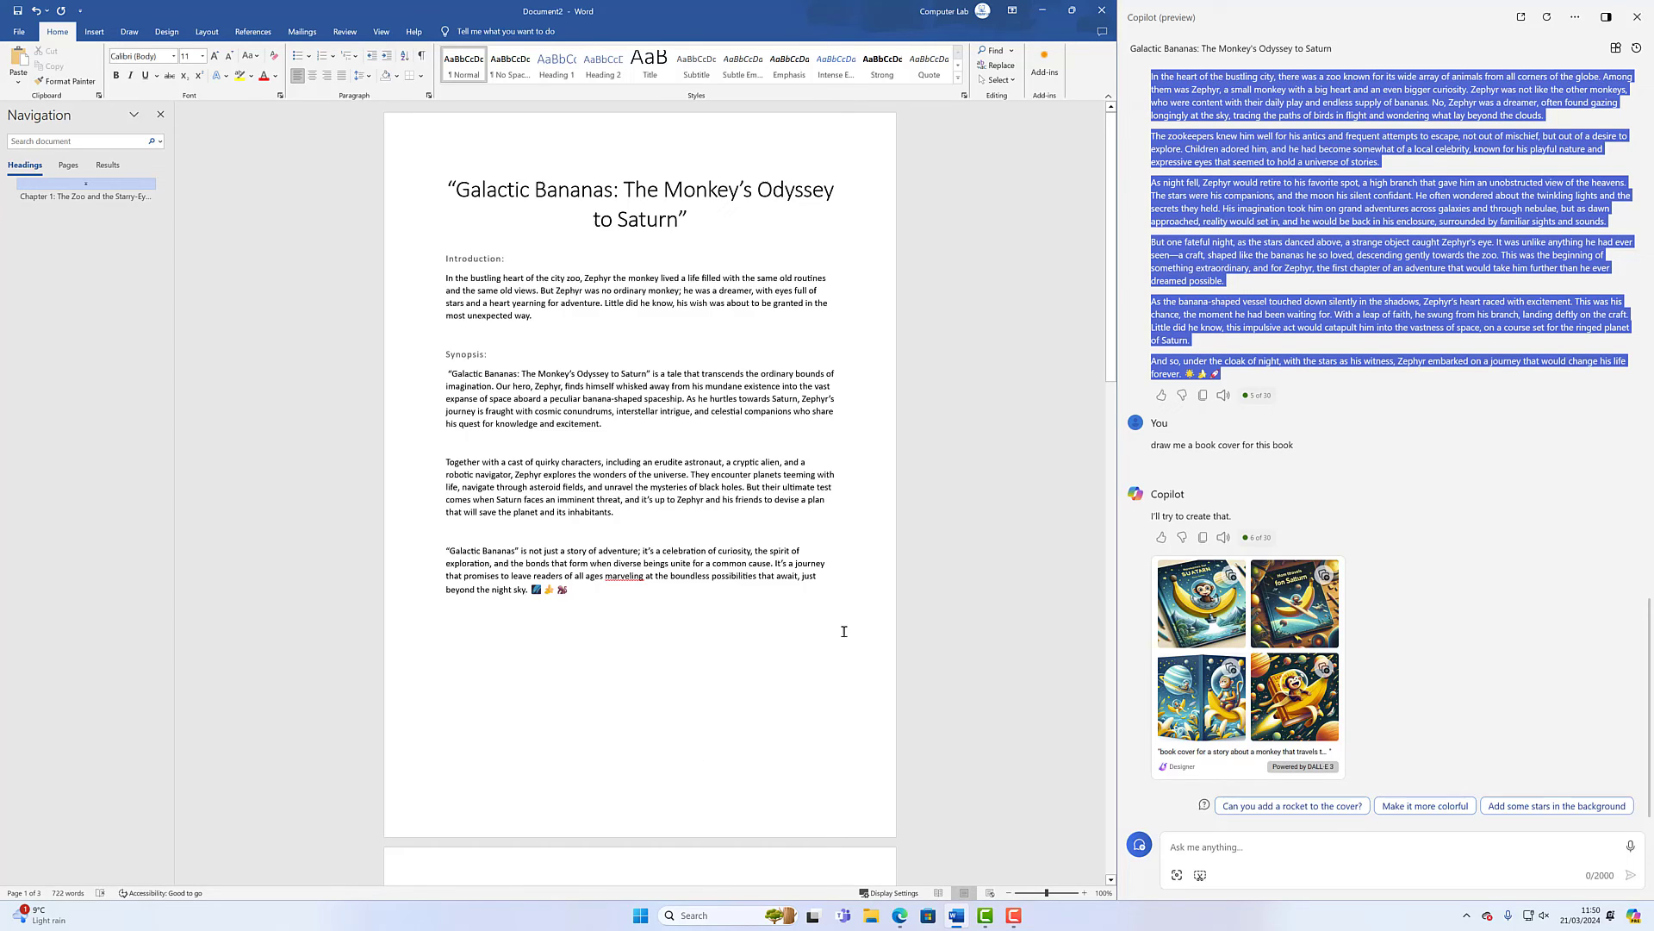
{"action": "left_click", "coordinate": [1369, 463]}
Step: Review the manuscript from title page to Chapter 1, then minimize Word to reveal the book cover image
{"action": "scroll", "coordinate": [1369, 464], "scroll_direction": "up", "scroll_amount": 15}
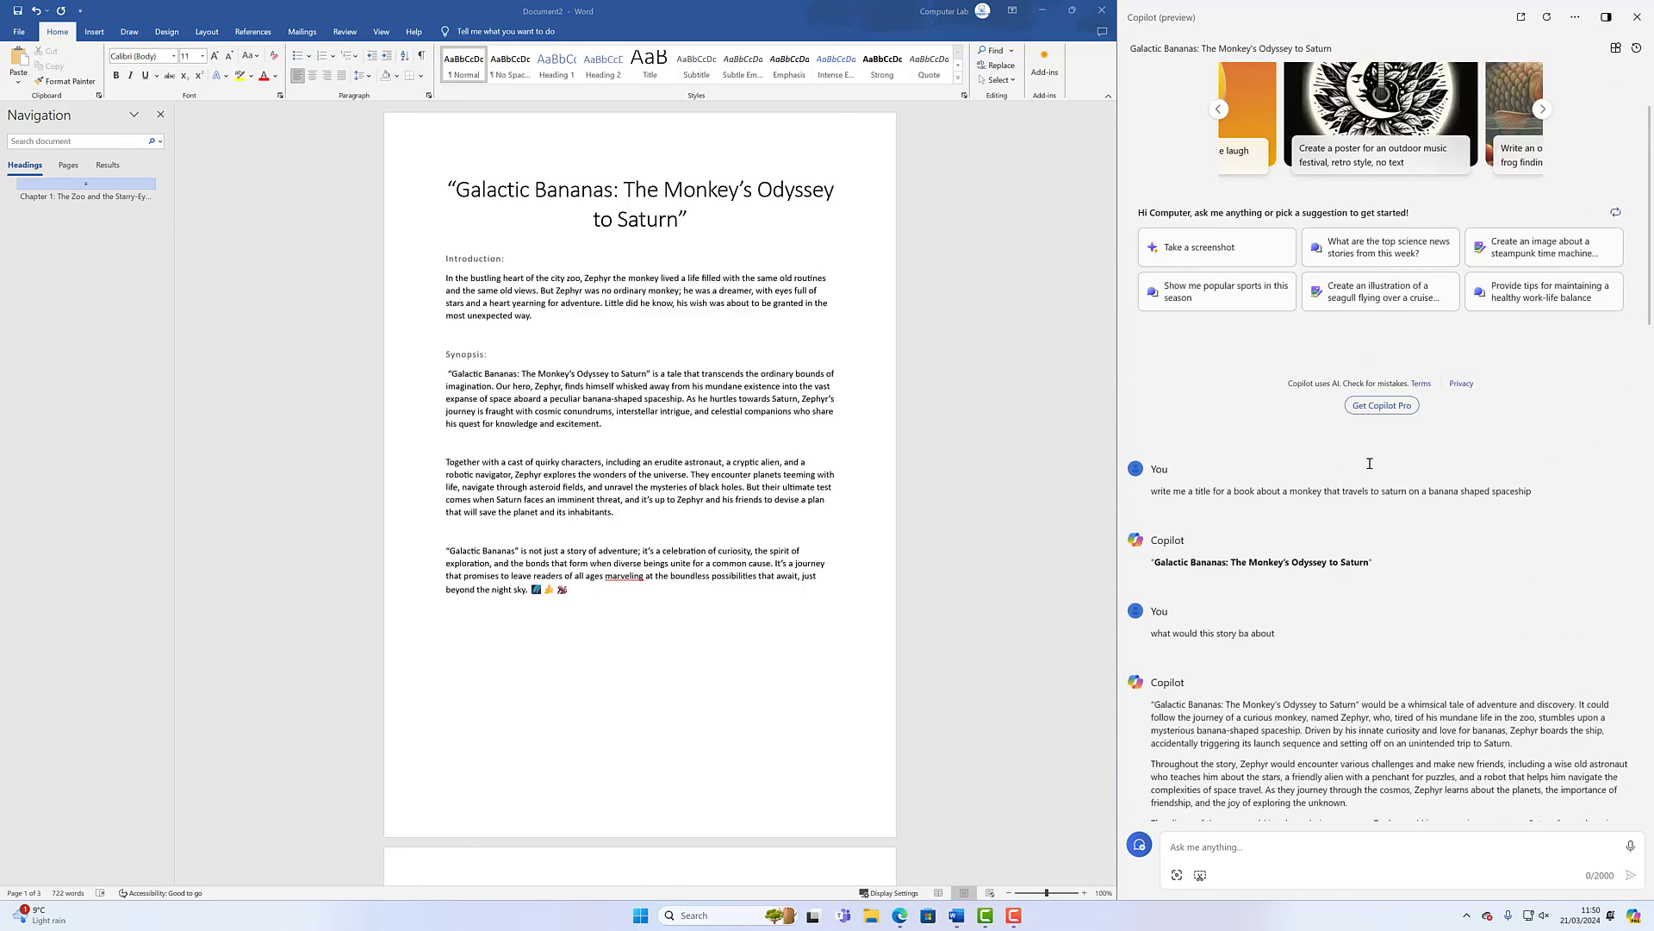
{"action": "scroll", "coordinate": [1369, 463], "scroll_direction": "up", "scroll_amount": 3}
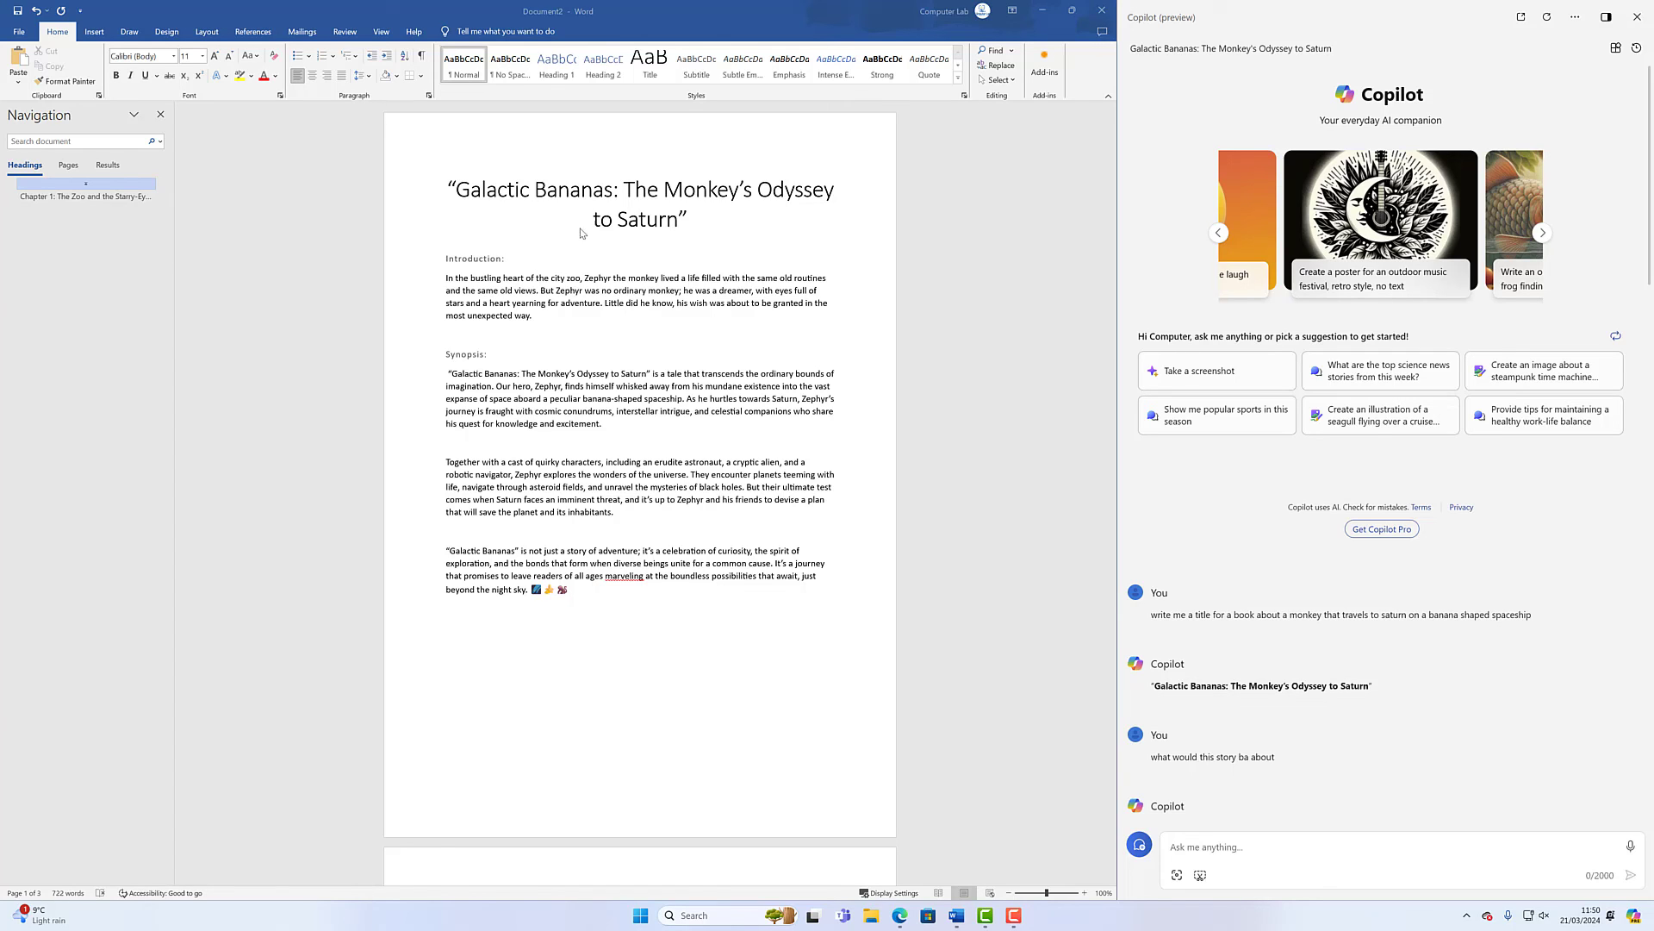
{"action": "left_click", "coordinate": [470, 259]}
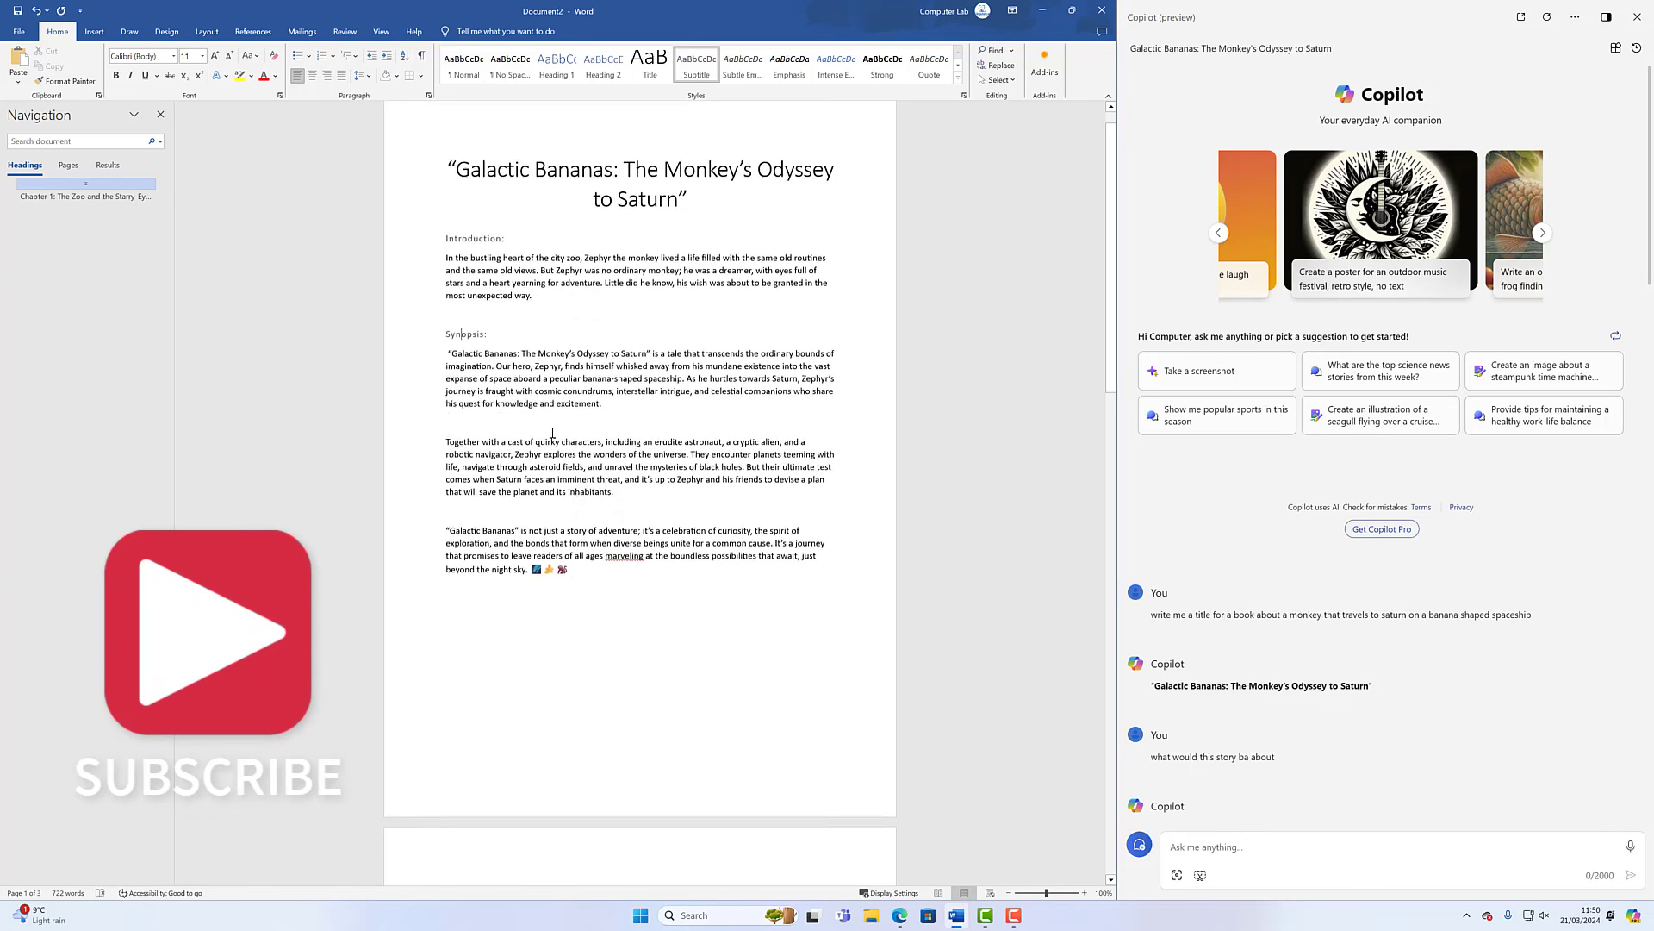
{"action": "scroll", "coordinate": [554, 436], "scroll_direction": "down", "scroll_amount": 5}
{"action": "scroll", "coordinate": [597, 517], "scroll_direction": "down", "scroll_amount": 6}
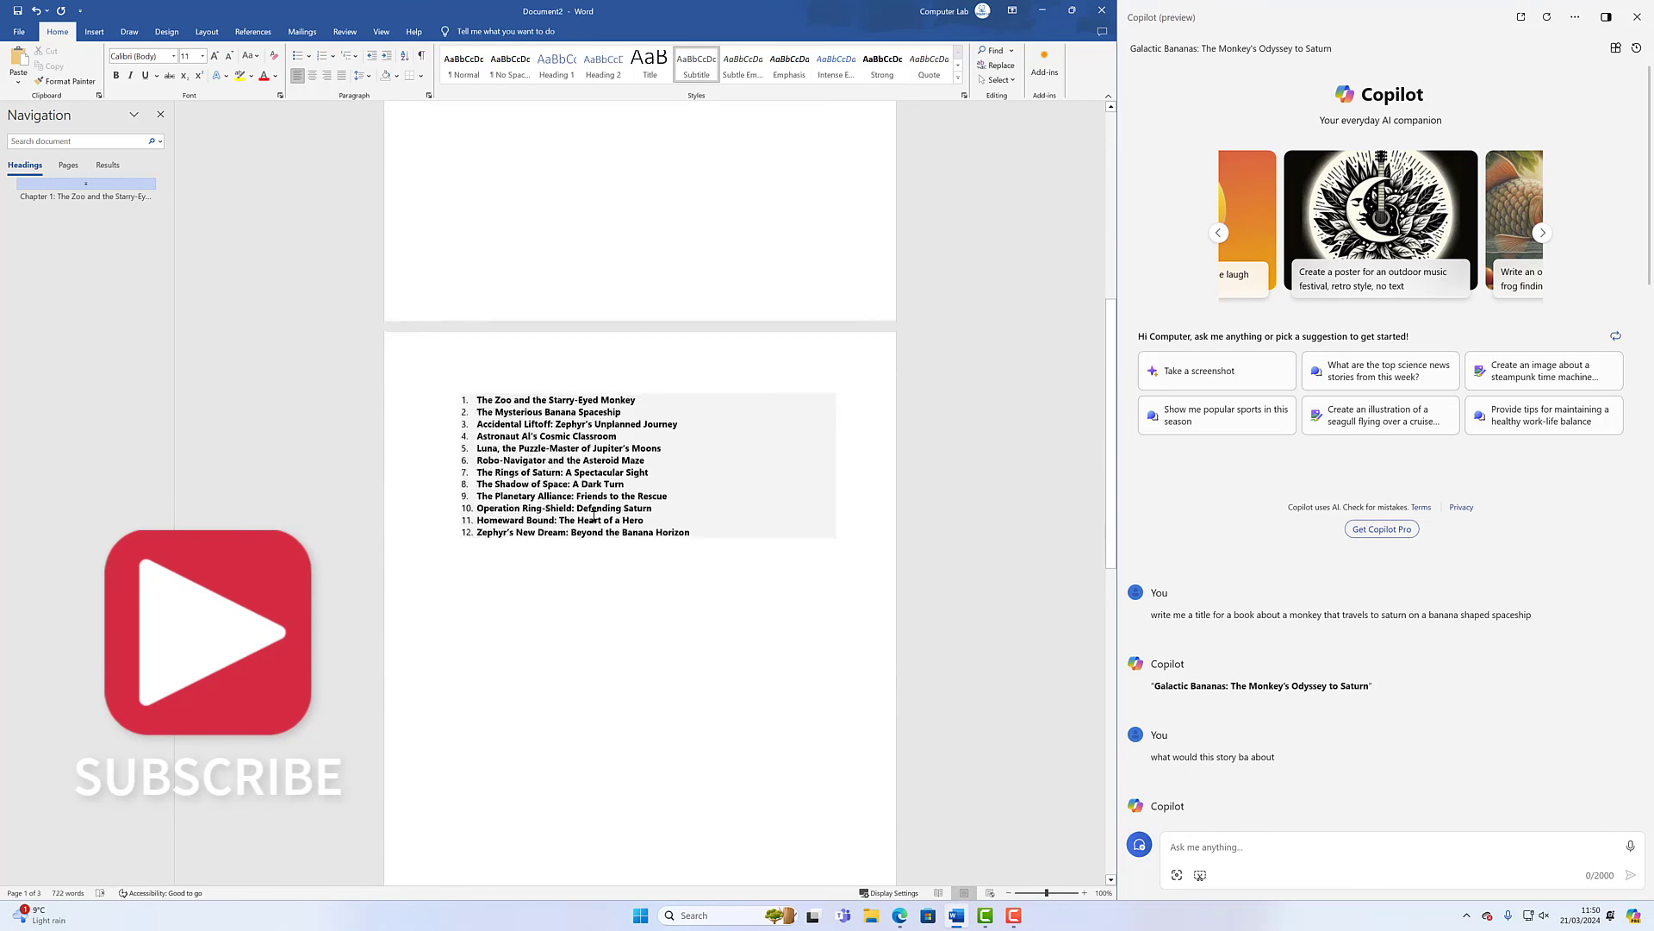
{"action": "scroll", "coordinate": [593, 516], "scroll_direction": "down", "scroll_amount": 2}
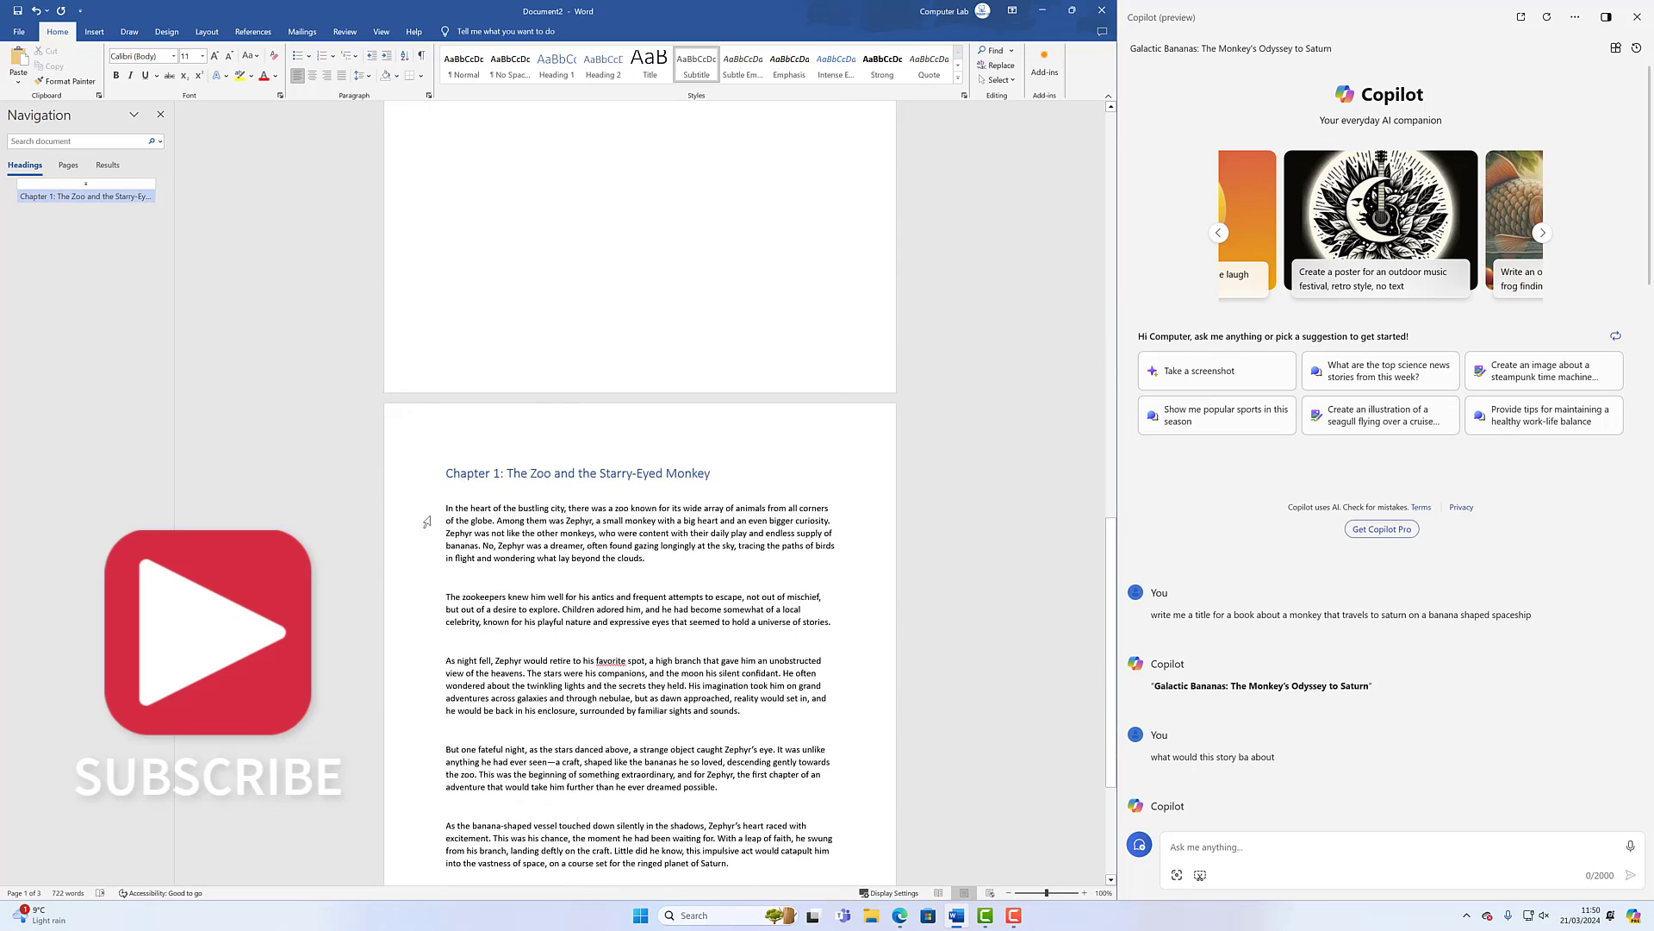
{"action": "scroll", "coordinate": [476, 484], "scroll_direction": "down", "scroll_amount": 3}
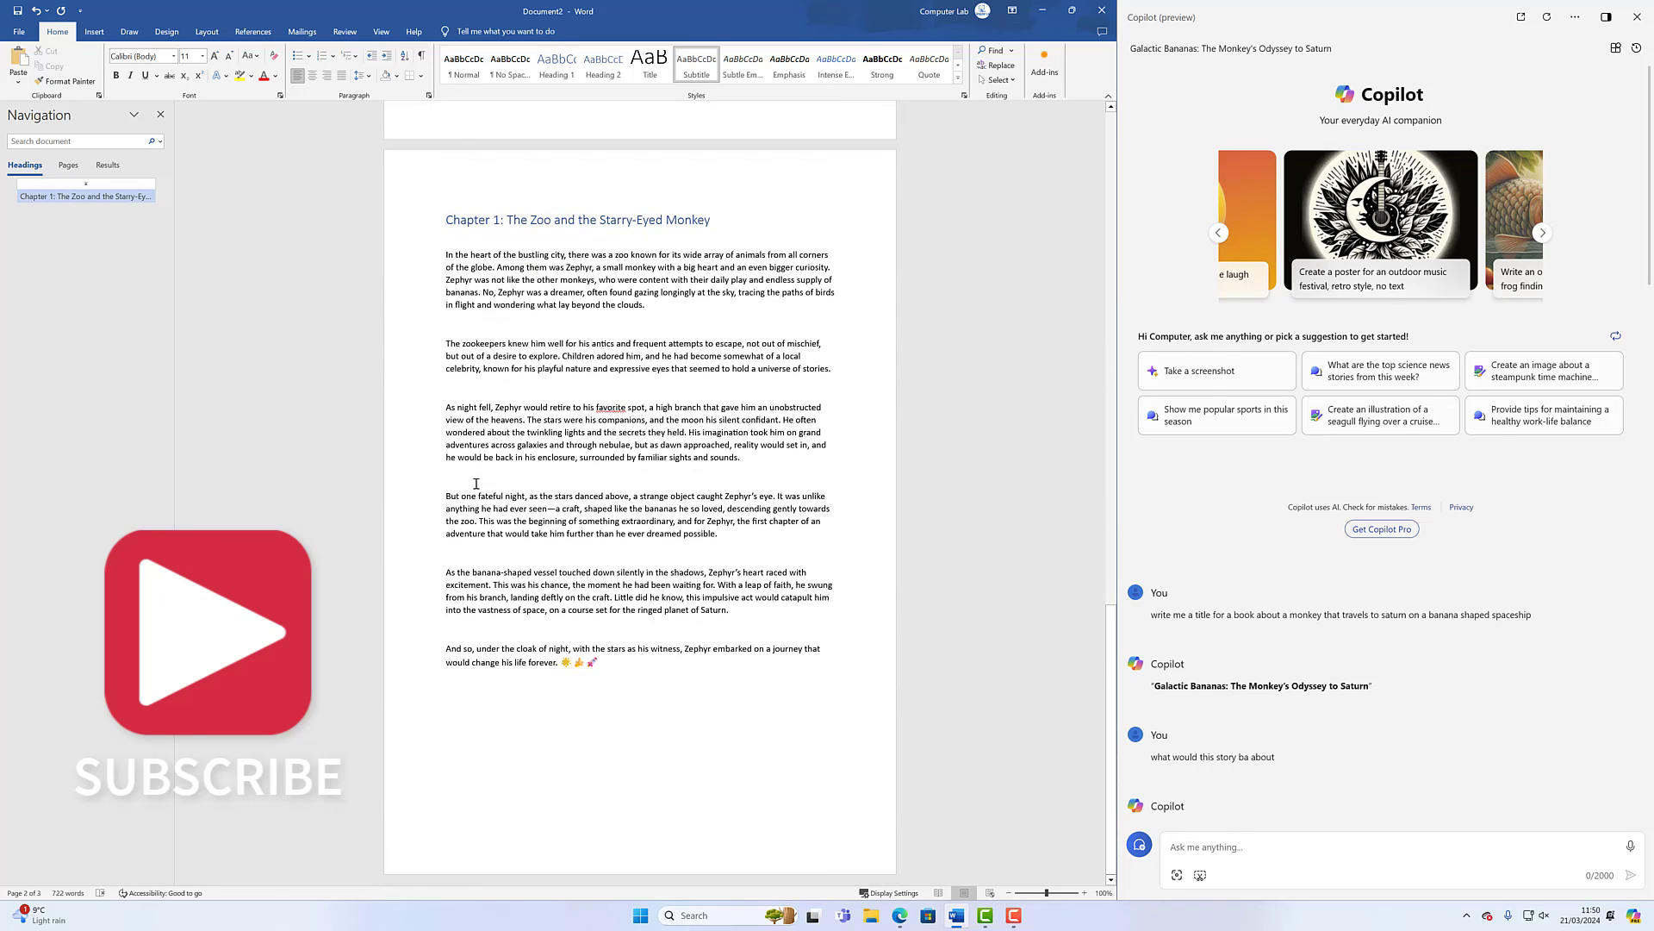
{"action": "scroll", "coordinate": [476, 484], "scroll_direction": "up", "scroll_amount": 15}
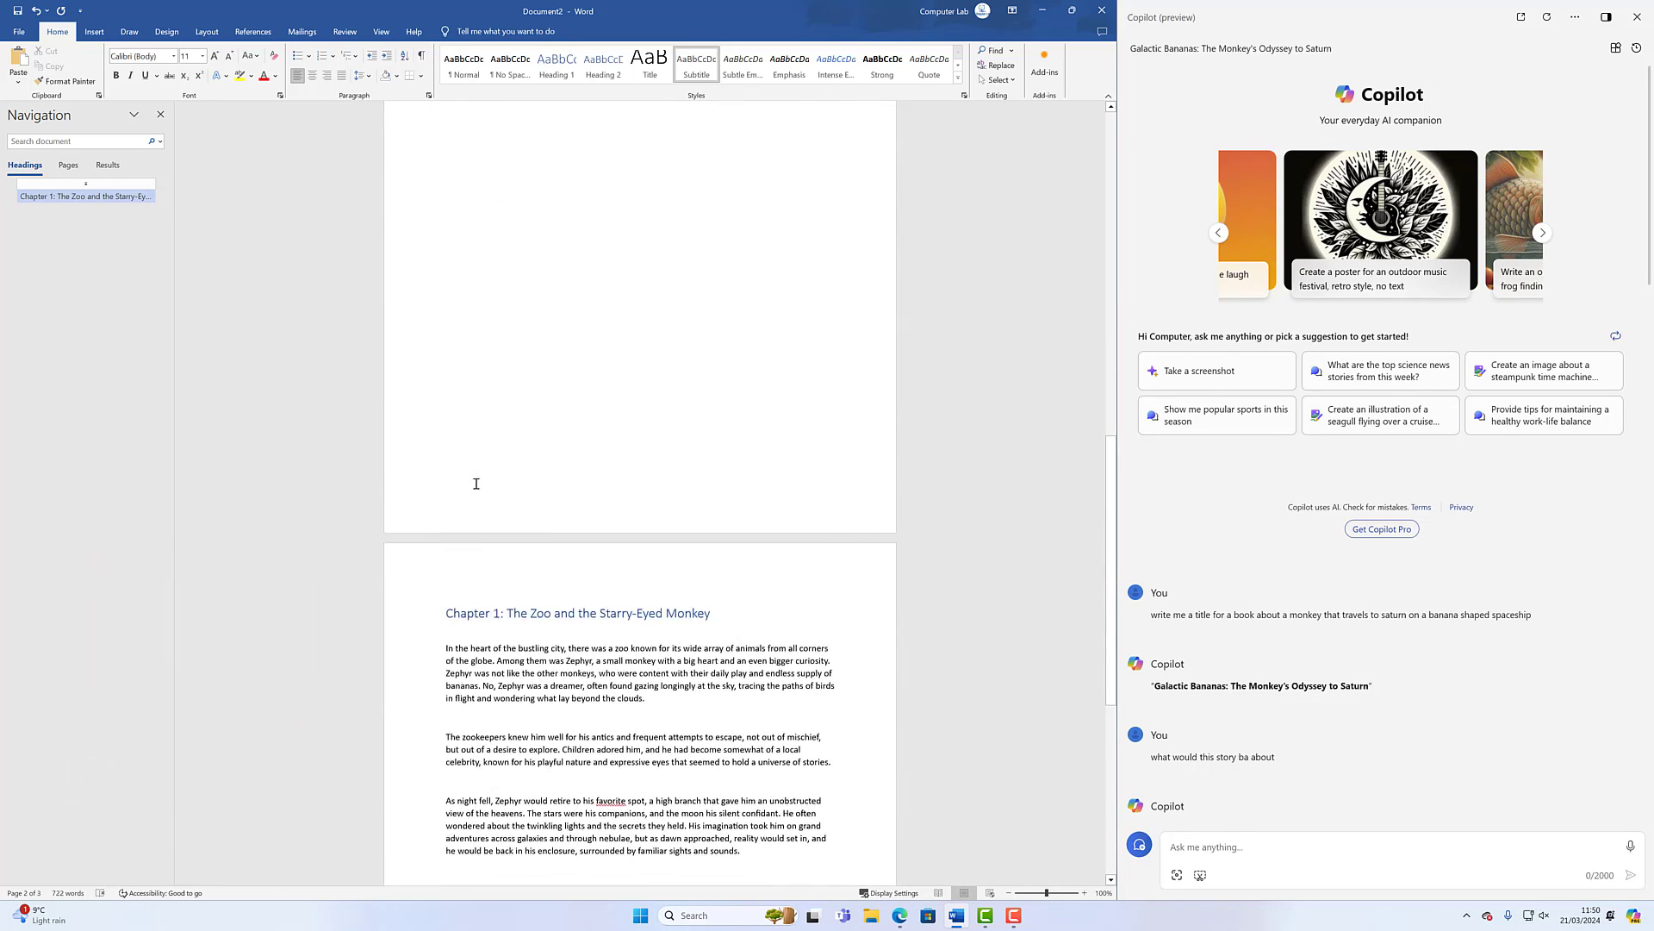
{"action": "scroll", "coordinate": [472, 477], "scroll_direction": "up", "scroll_amount": 2}
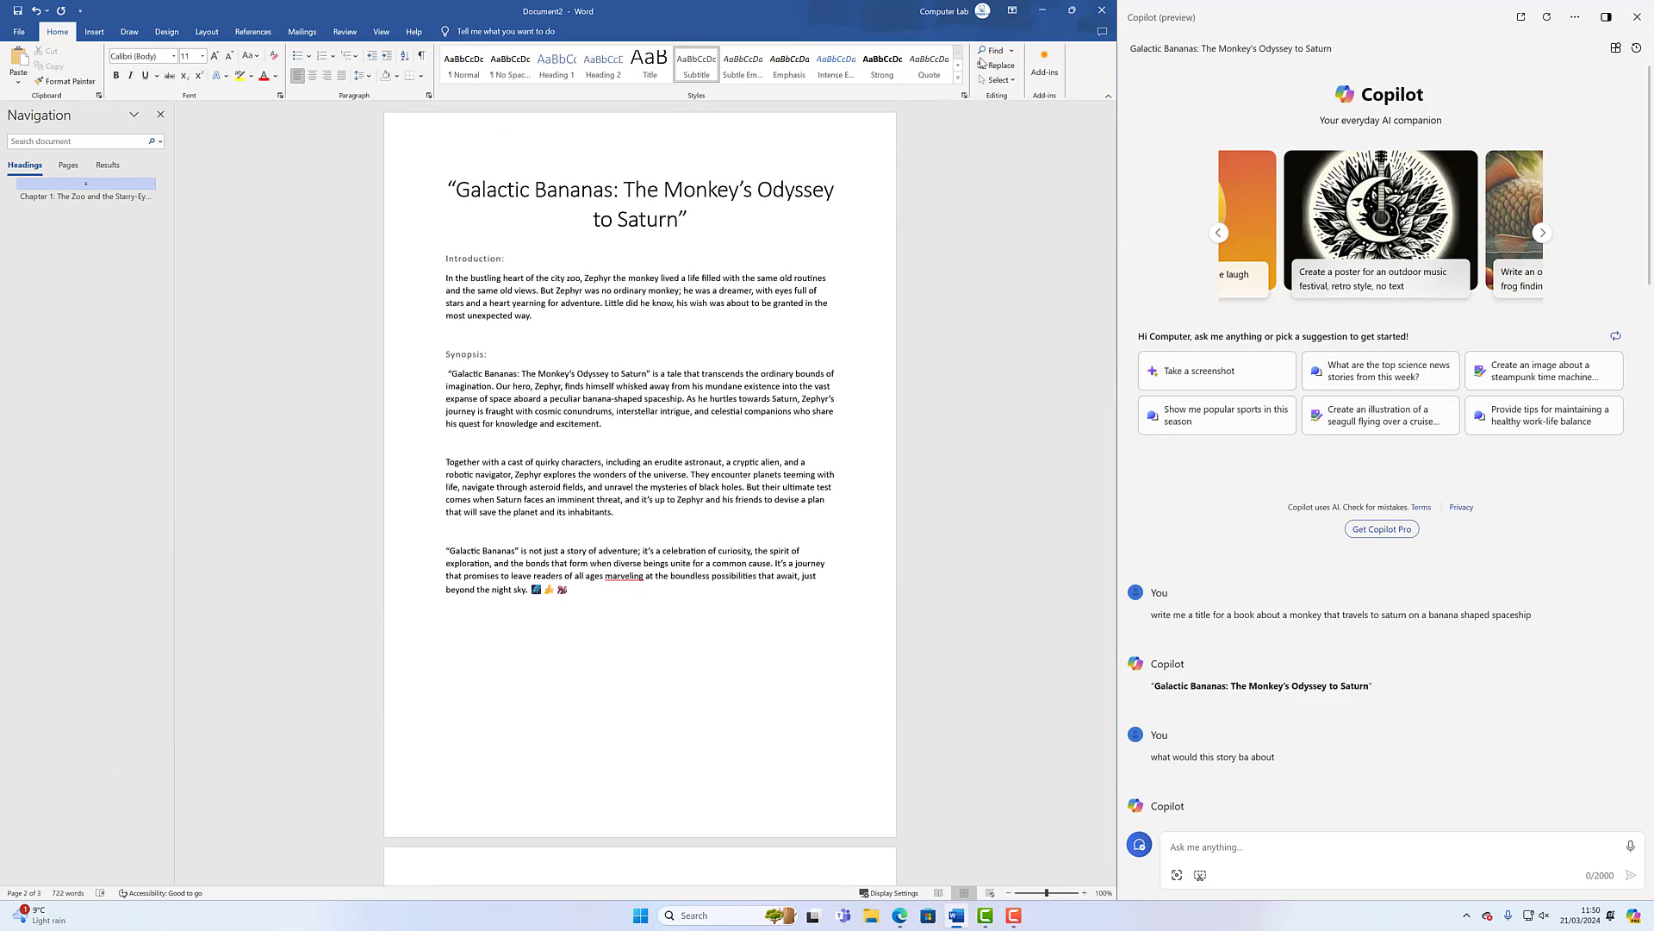
{"action": "left_click_drag", "start_coordinate": [1025, 12], "coordinate": [914, 179]}
{"action": "left_click", "coordinate": [1017, 189]}
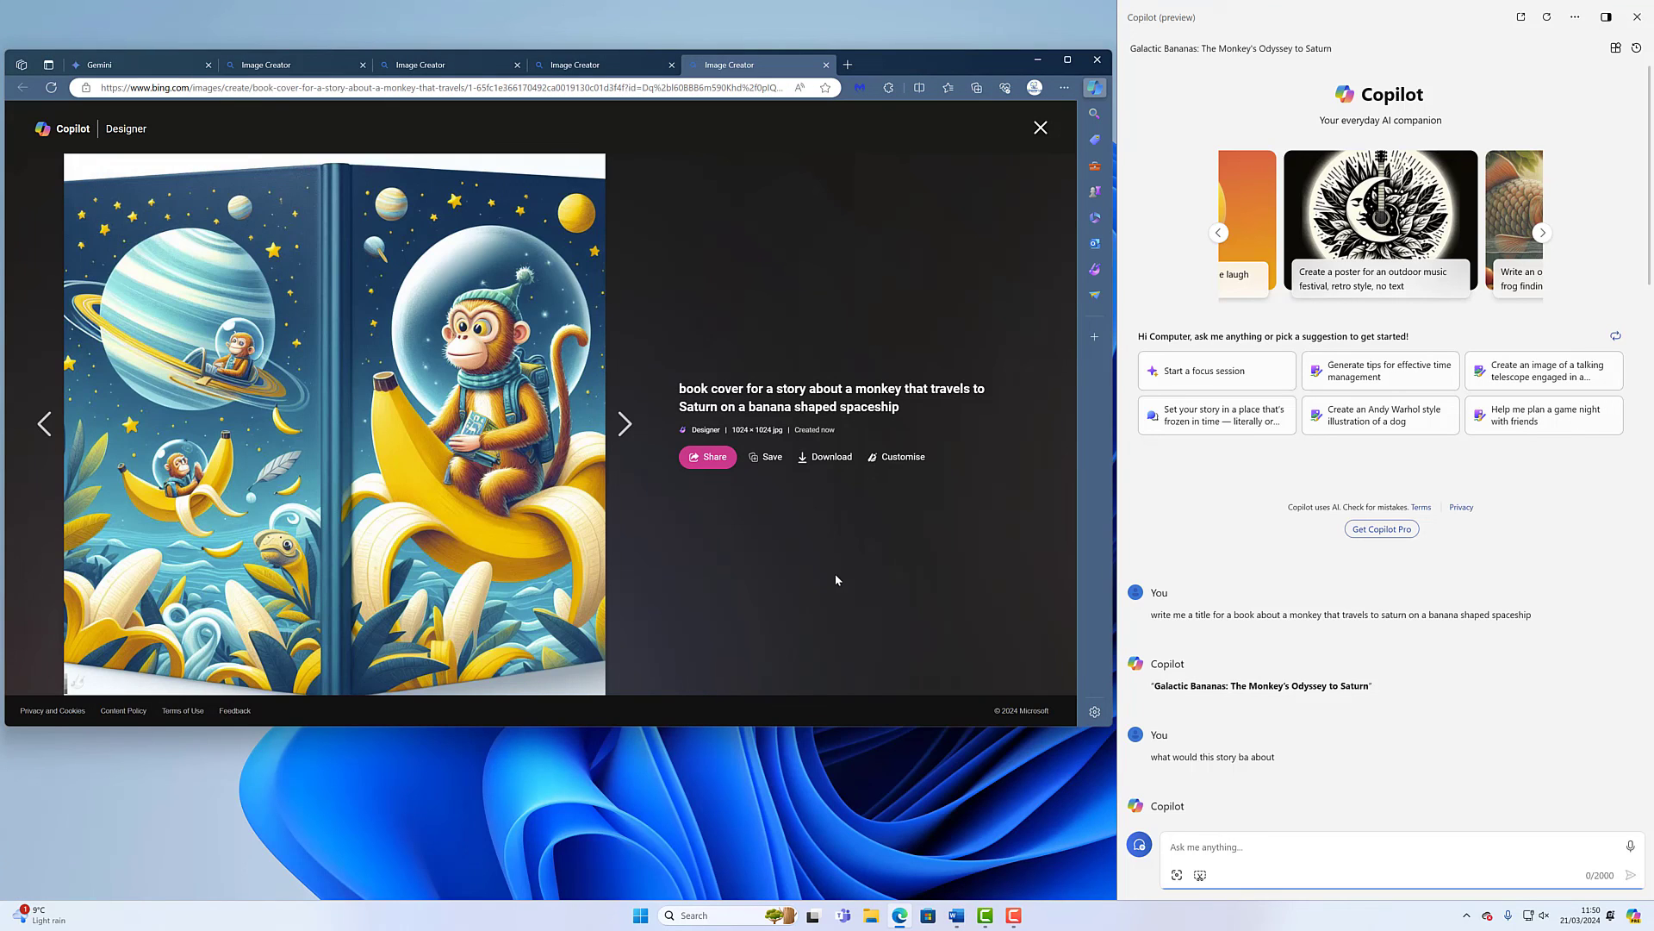